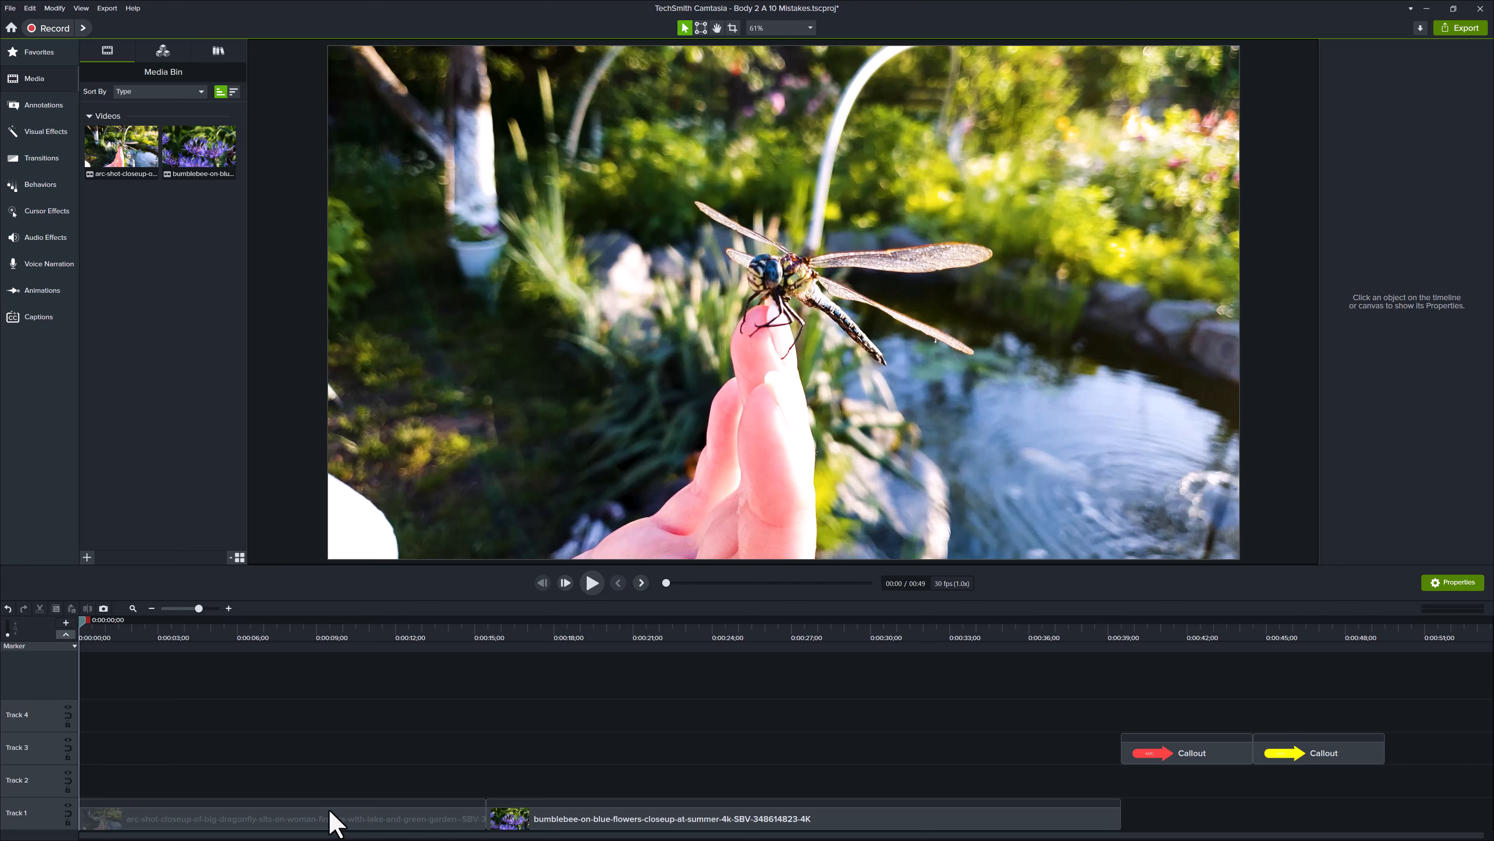
Step: Examine the dragonfly and bumblebee clips on Track 1 and the red and yellow arrow callouts on Track 3
left_click(334, 824)
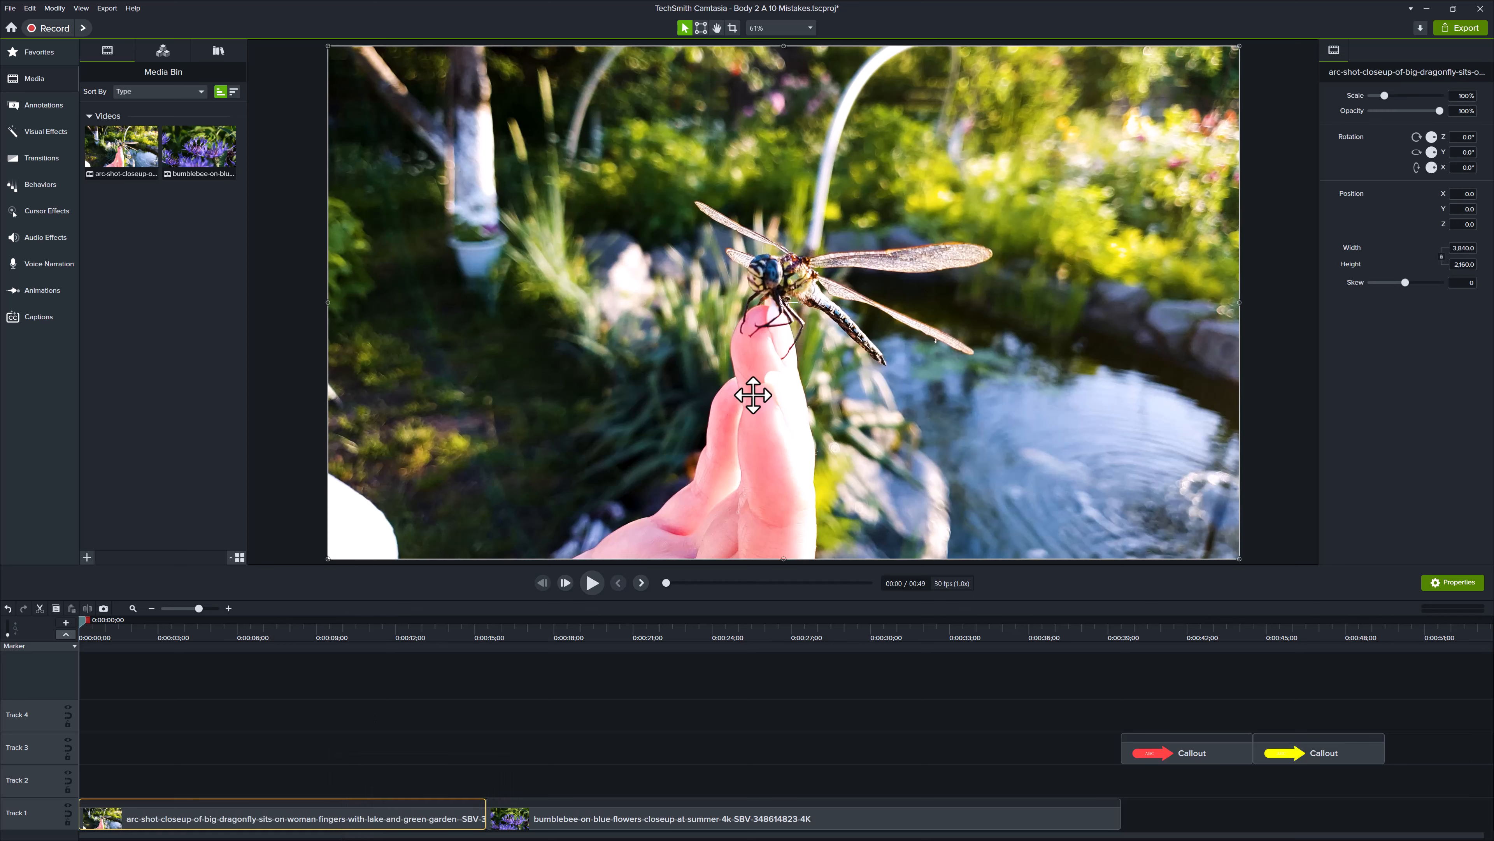
left_click(646, 827)
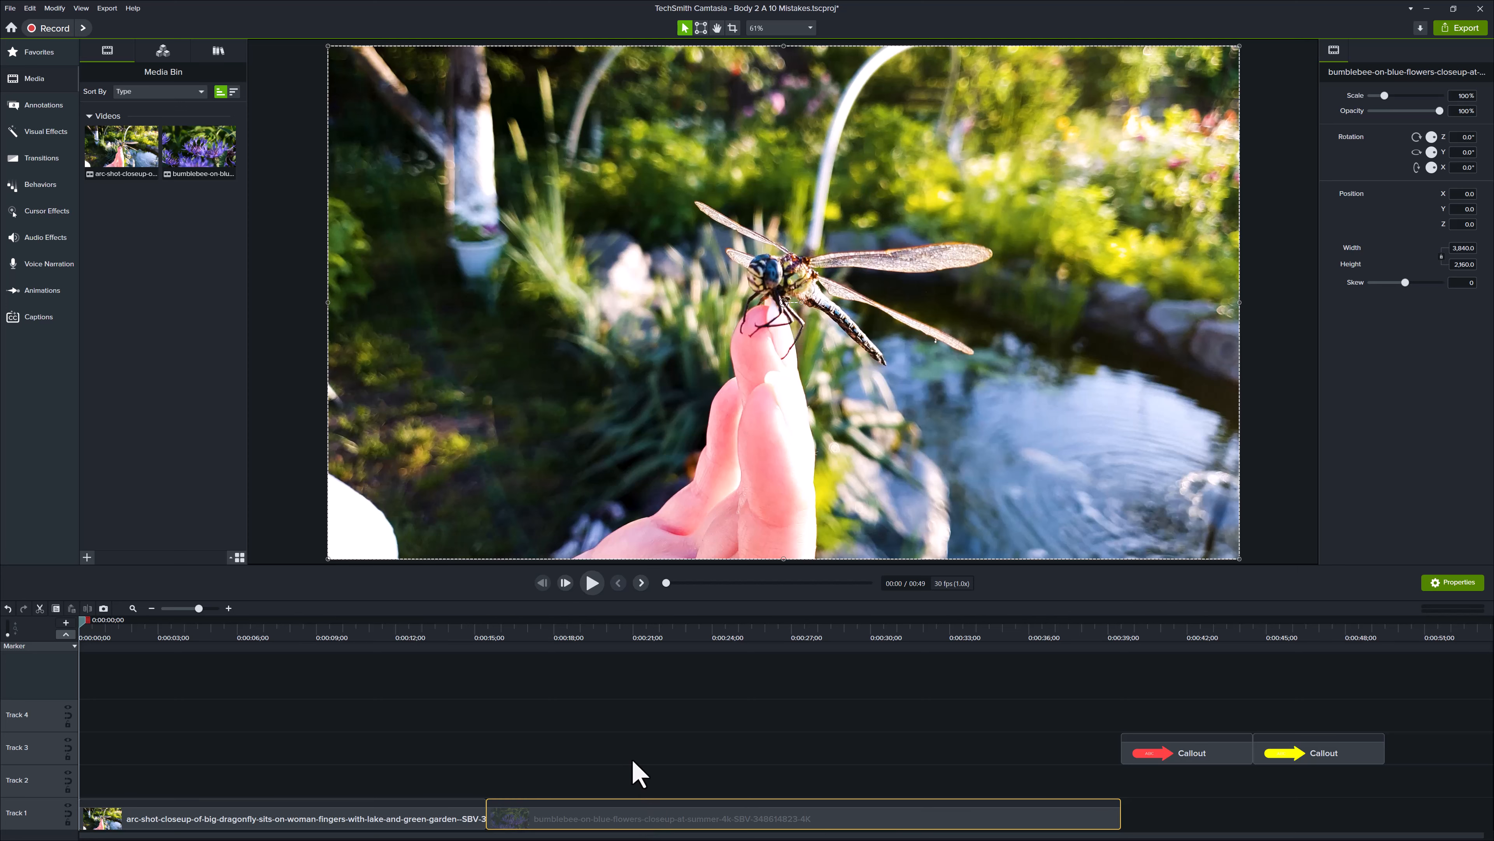
left_click(597, 631)
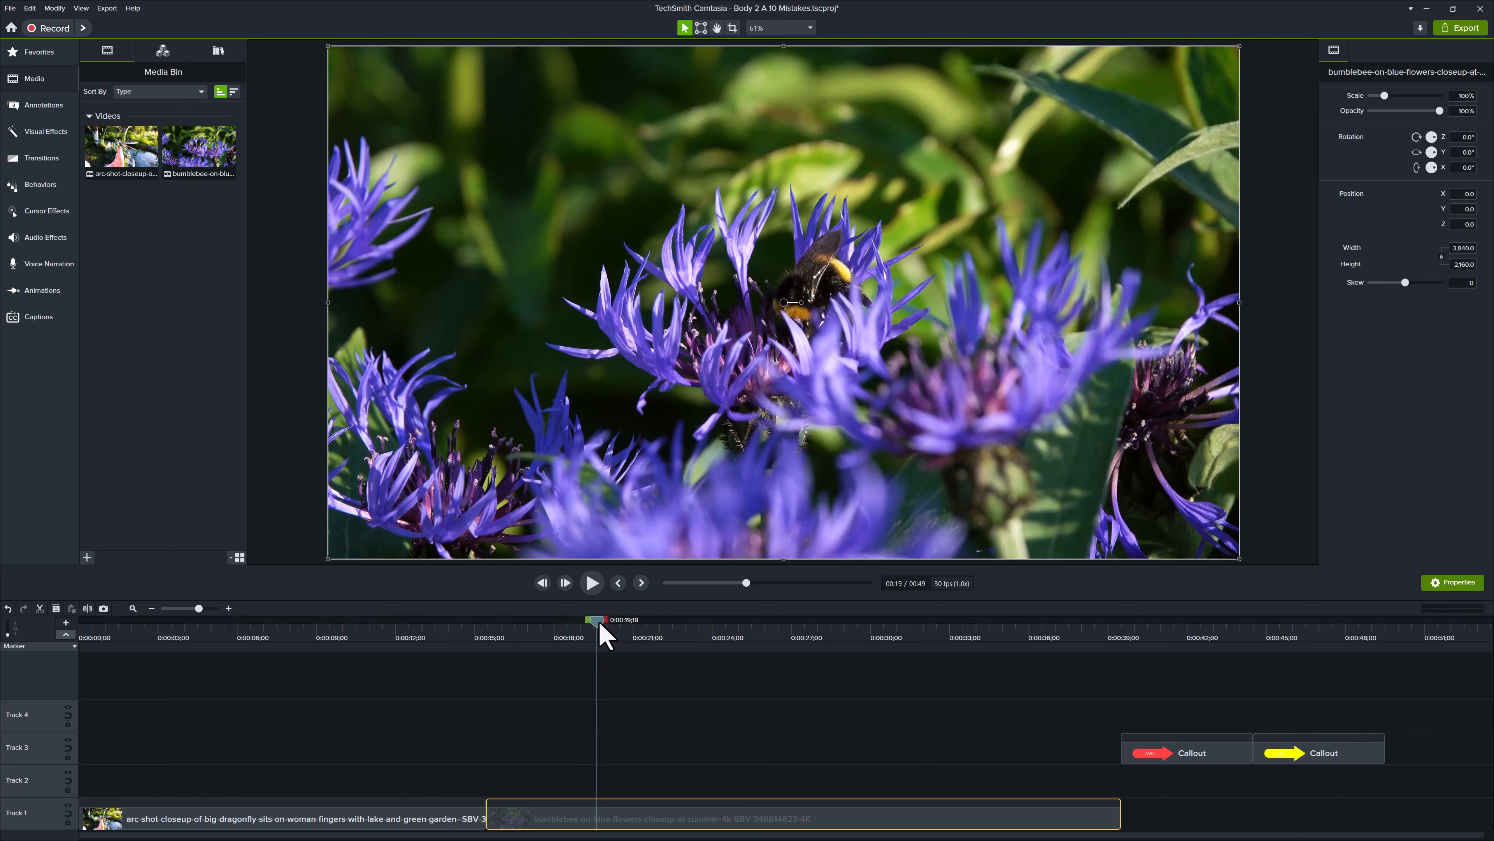
left_click_drag(600, 625, 1208, 628)
left_click(1243, 755)
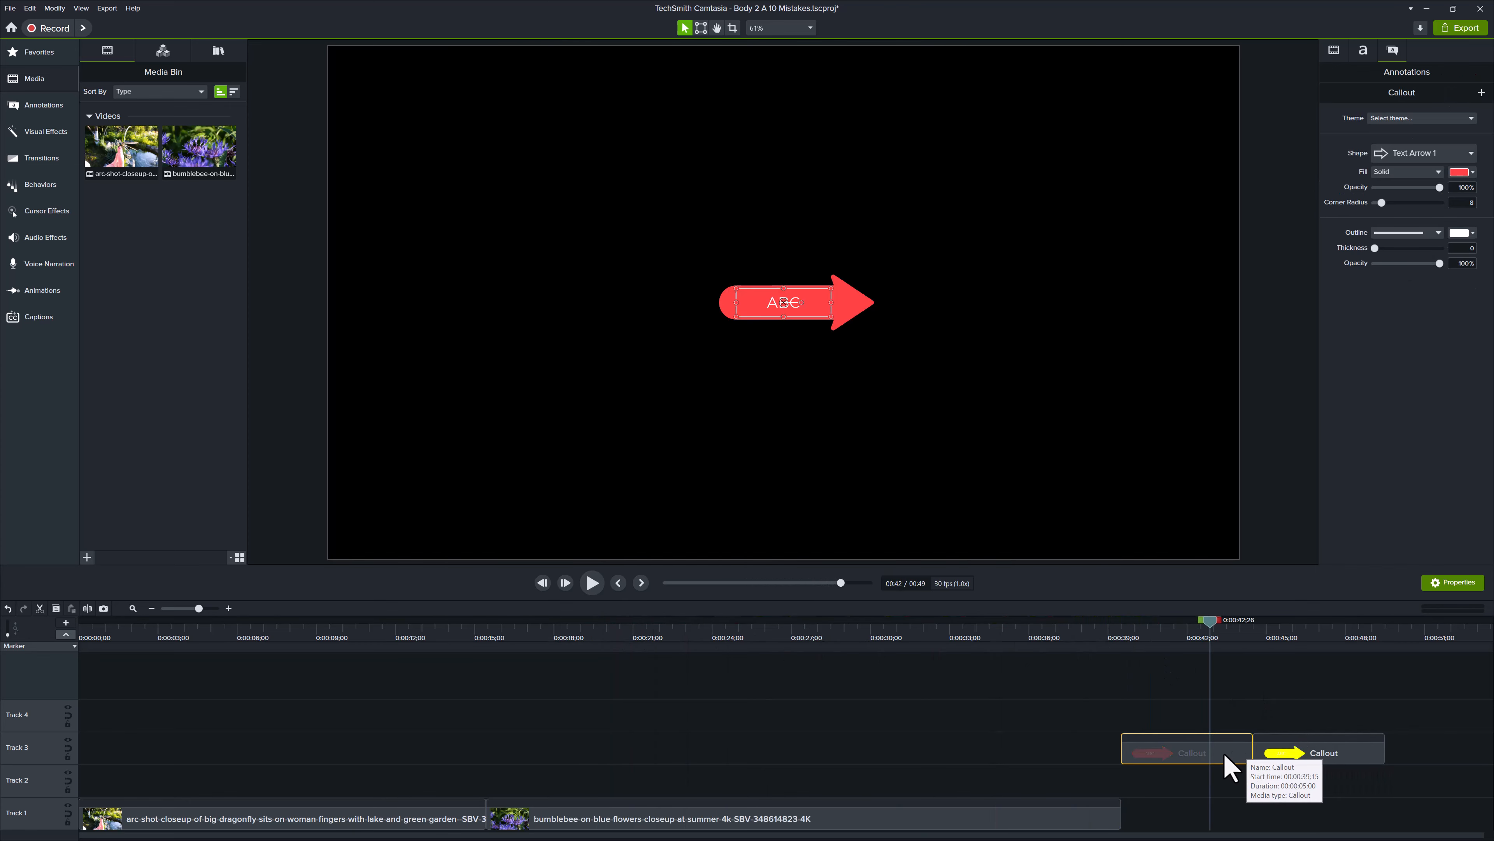
left_click(1290, 751)
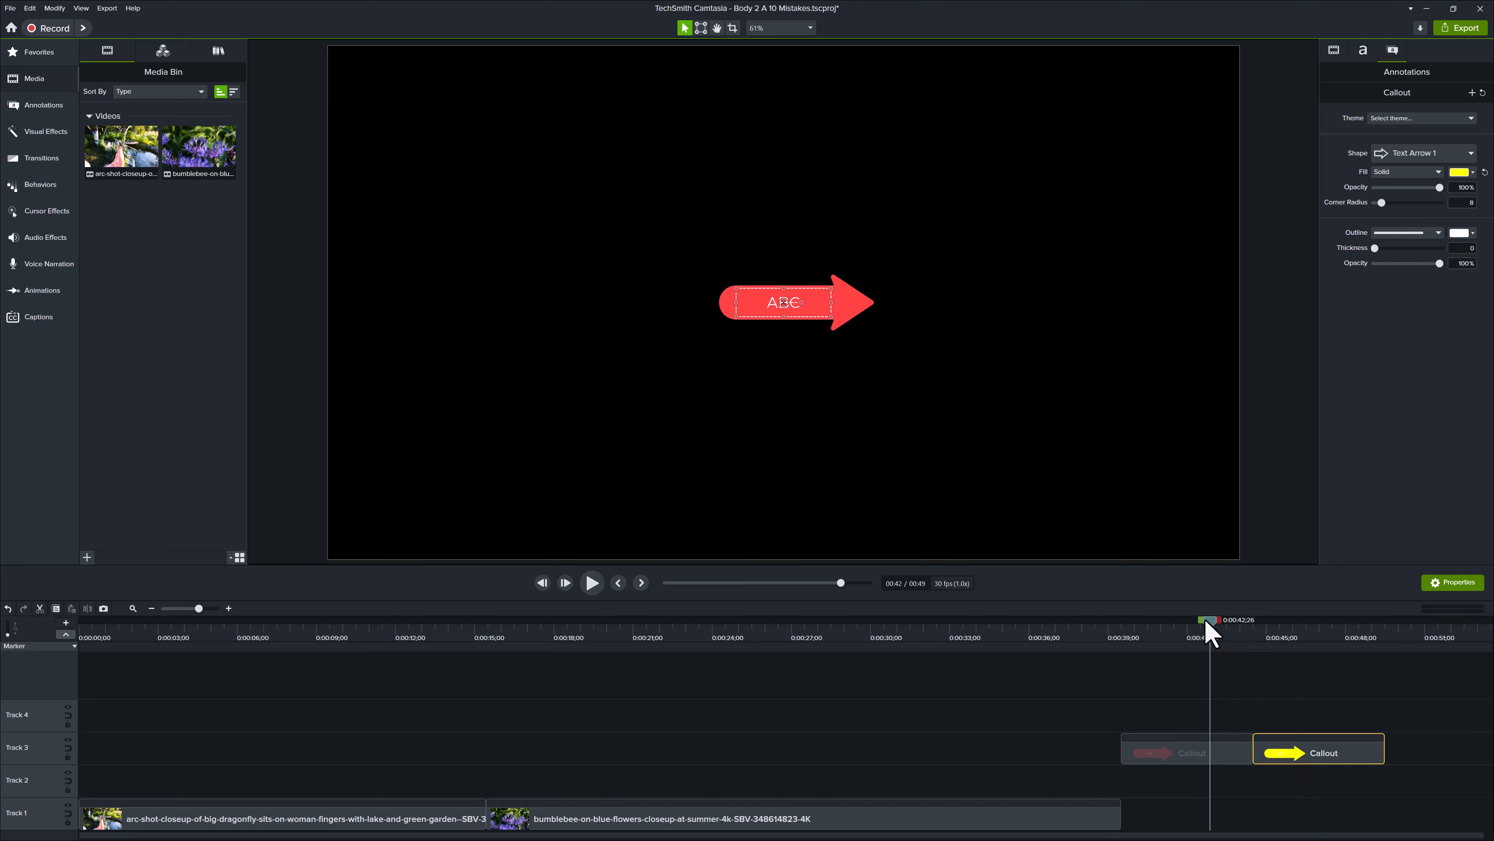
left_click_drag(1218, 619, 1284, 621)
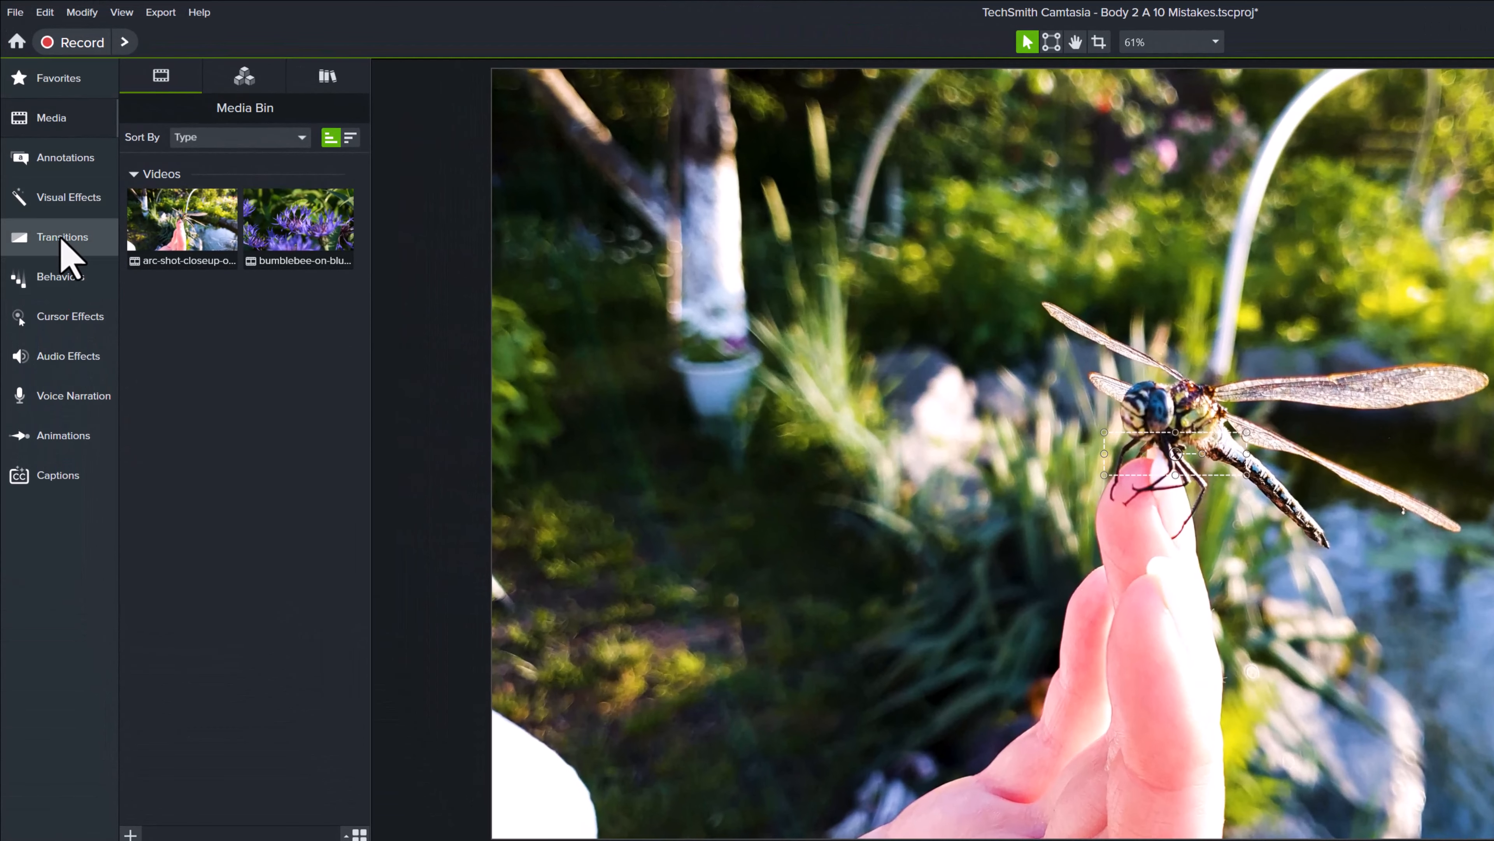
Step: Add a Heart Pops transition at the cut between the dragonfly and bumblebee clips and play it back
left_click(62, 239)
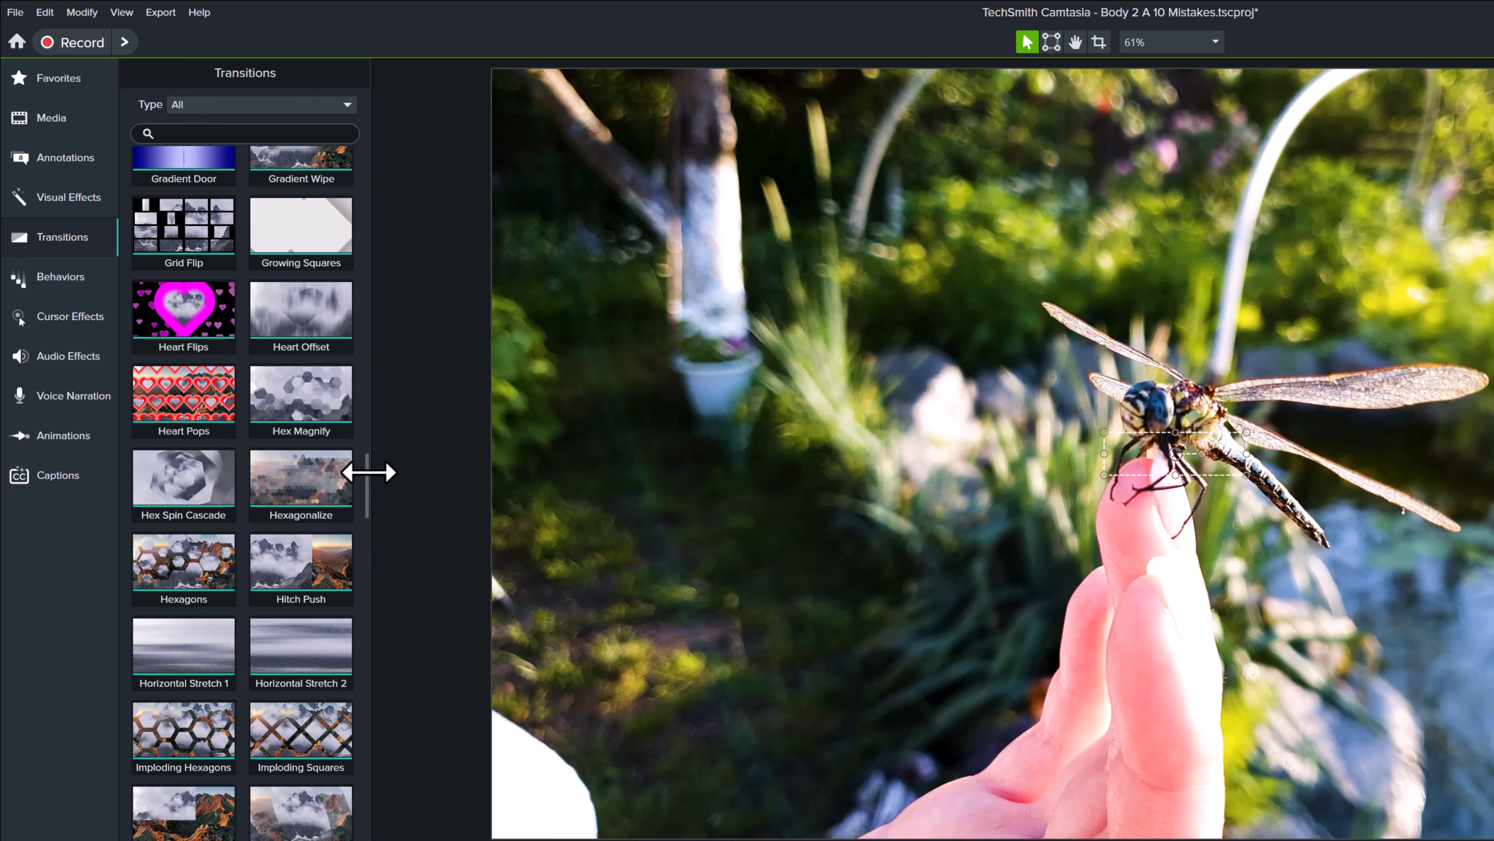
left_click_drag(373, 494, 323, 493)
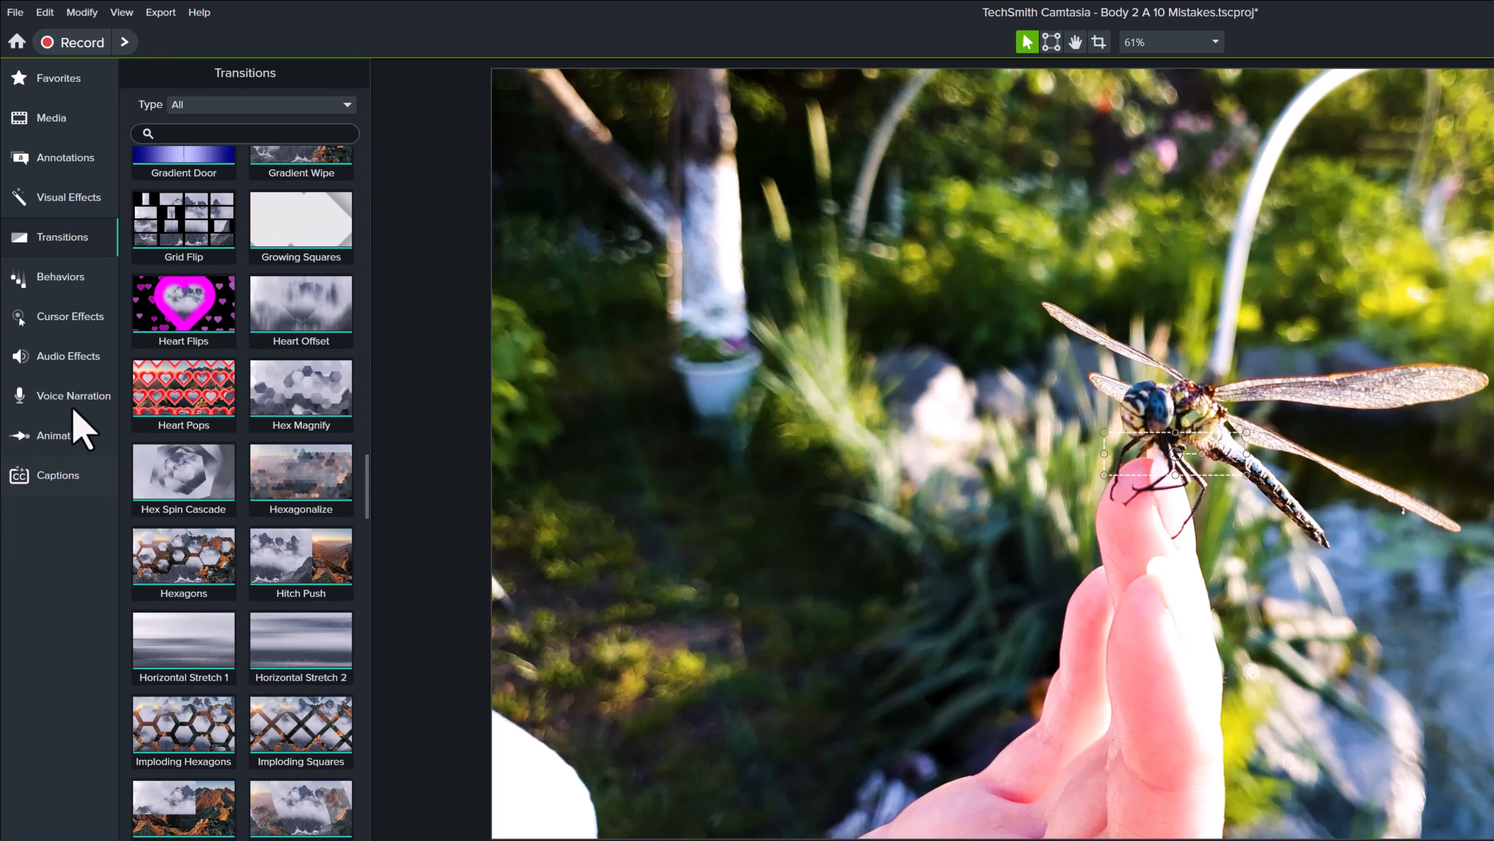
left_click(157, 371)
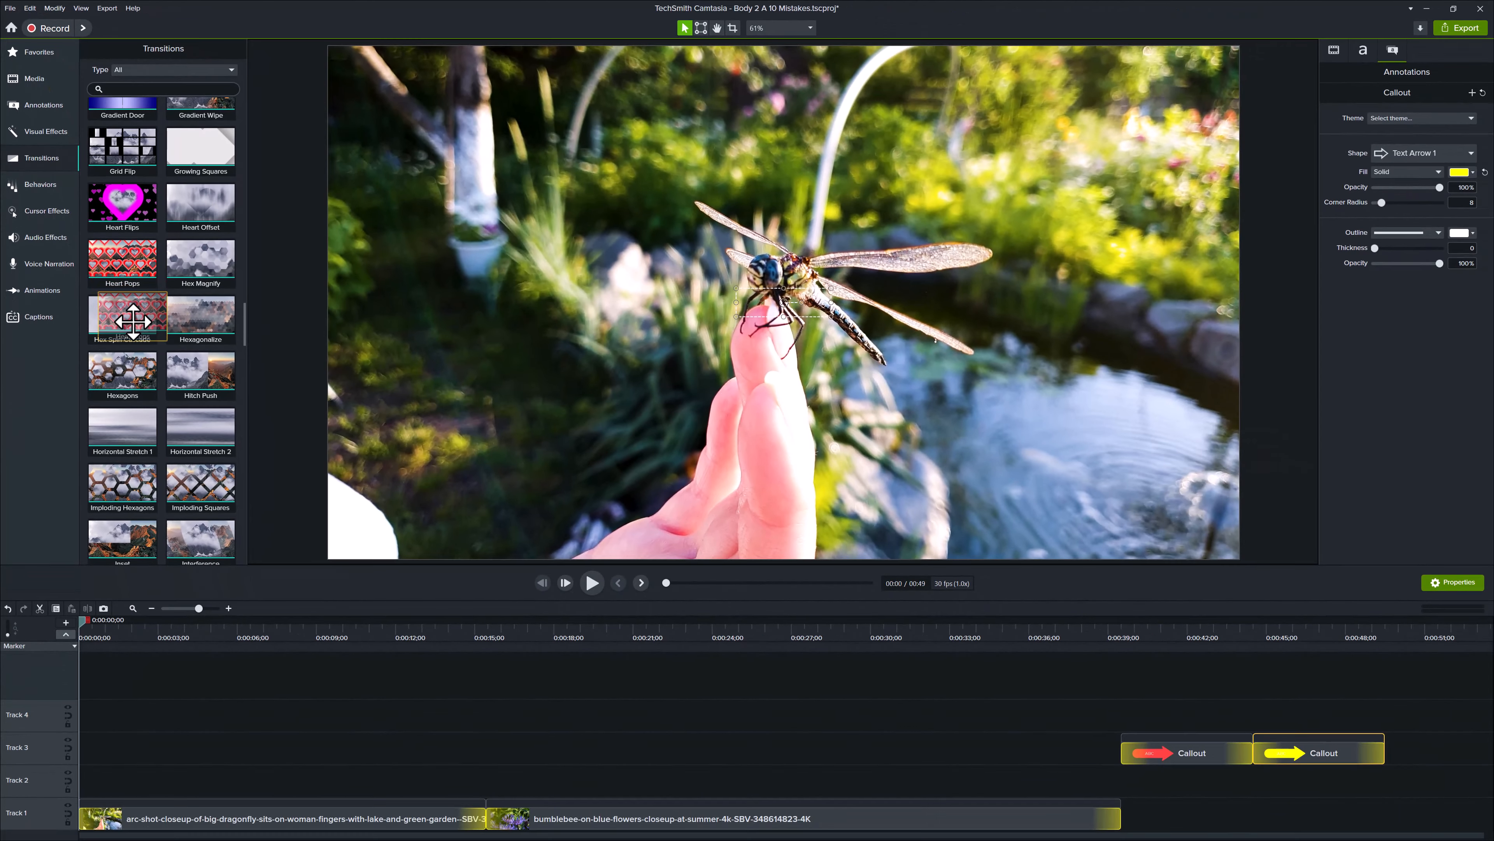
left_click_drag(182, 388, 262, 754)
left_click_drag(174, 502, 122, 824)
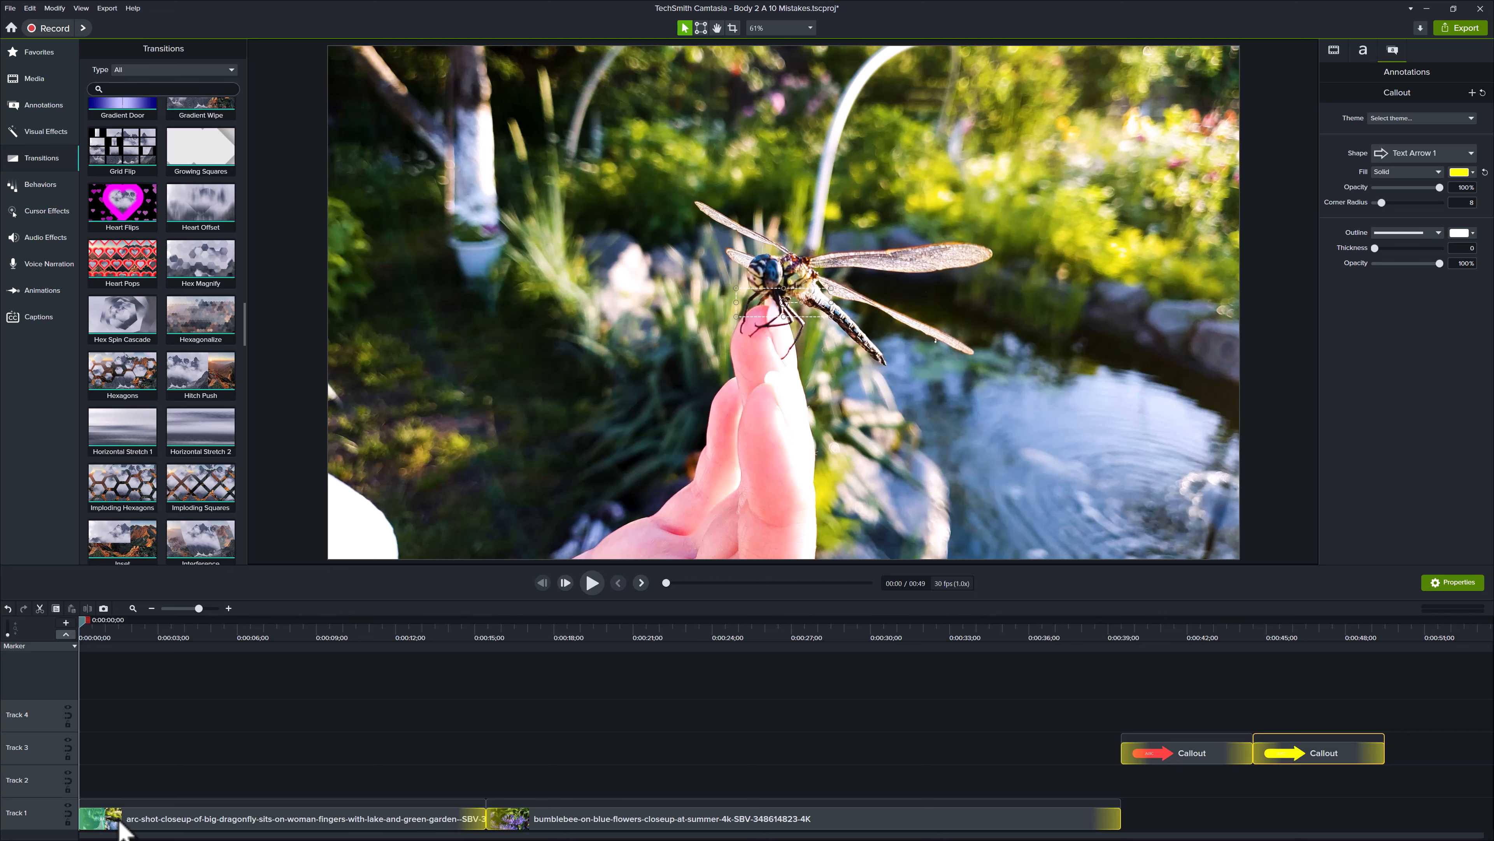
left_click_drag(122, 829, 489, 829)
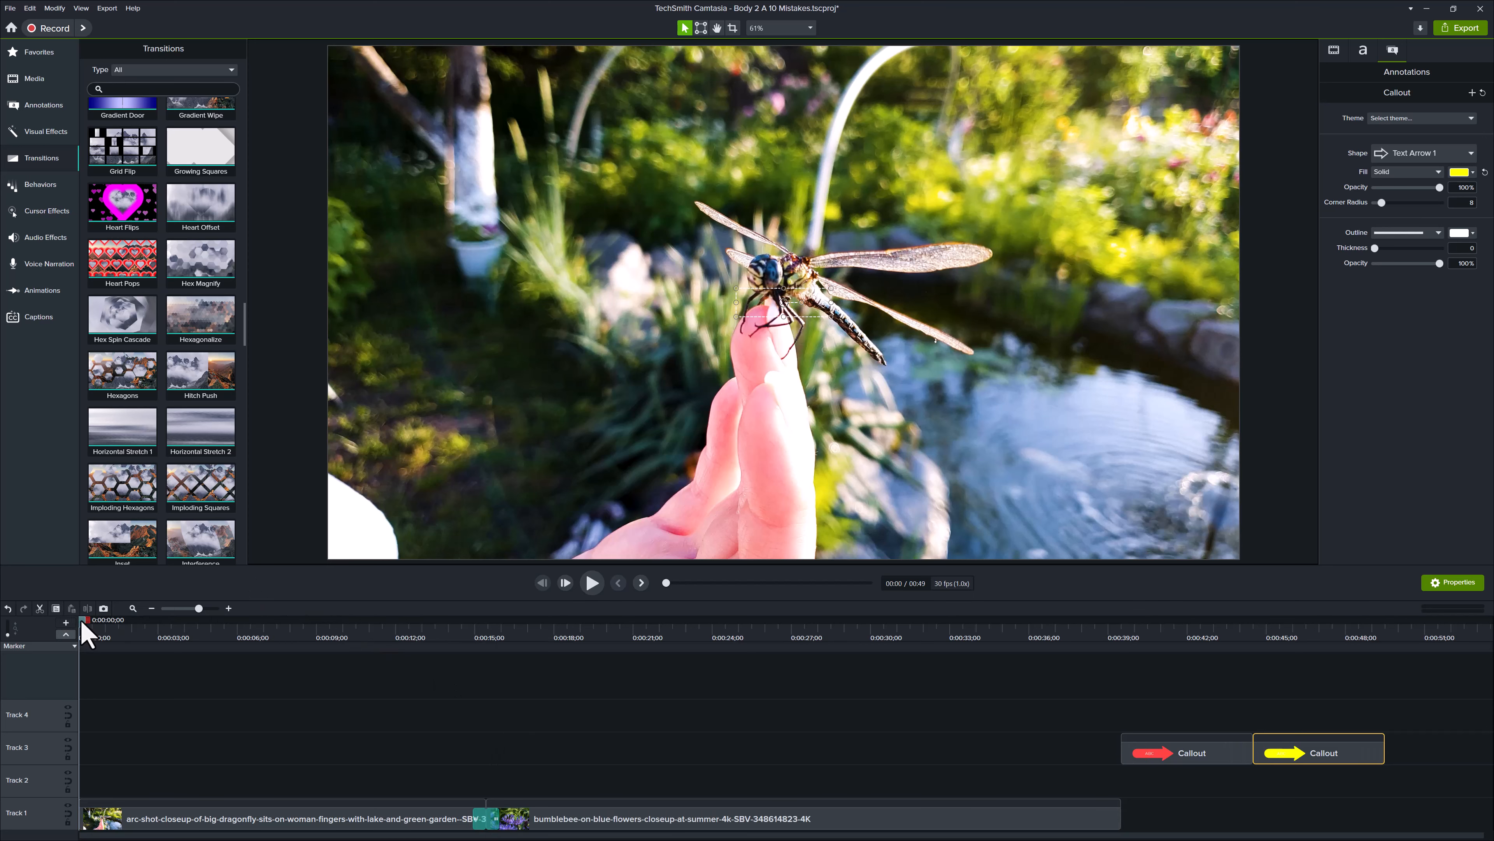
left_click_drag(85, 628, 470, 680)
key("space")
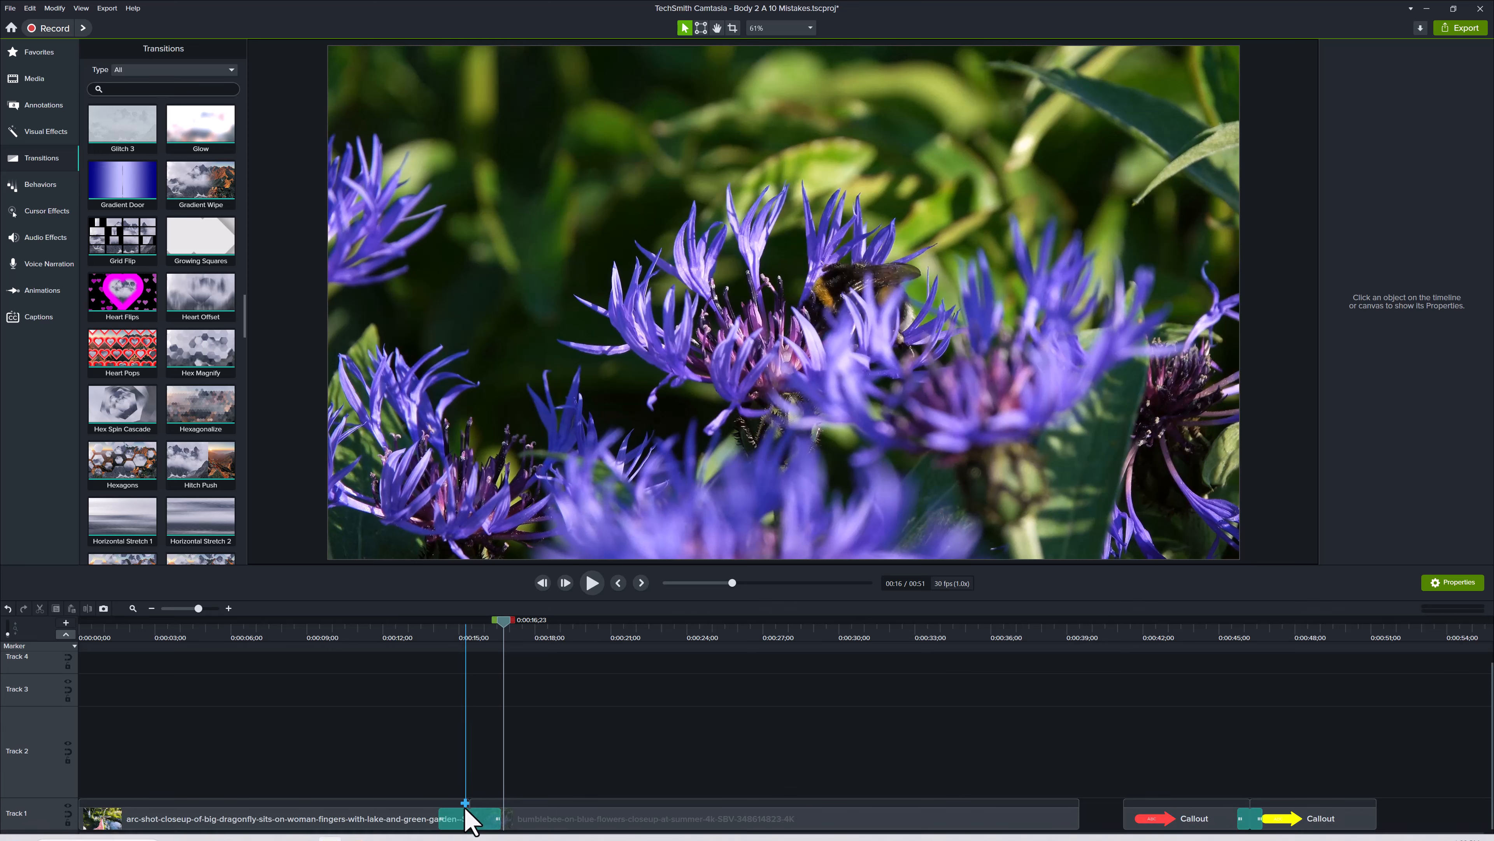
Step: Lengthen the Heart Pops transition so it starts at about 12 seconds, and play it back from there
left_click(459, 827)
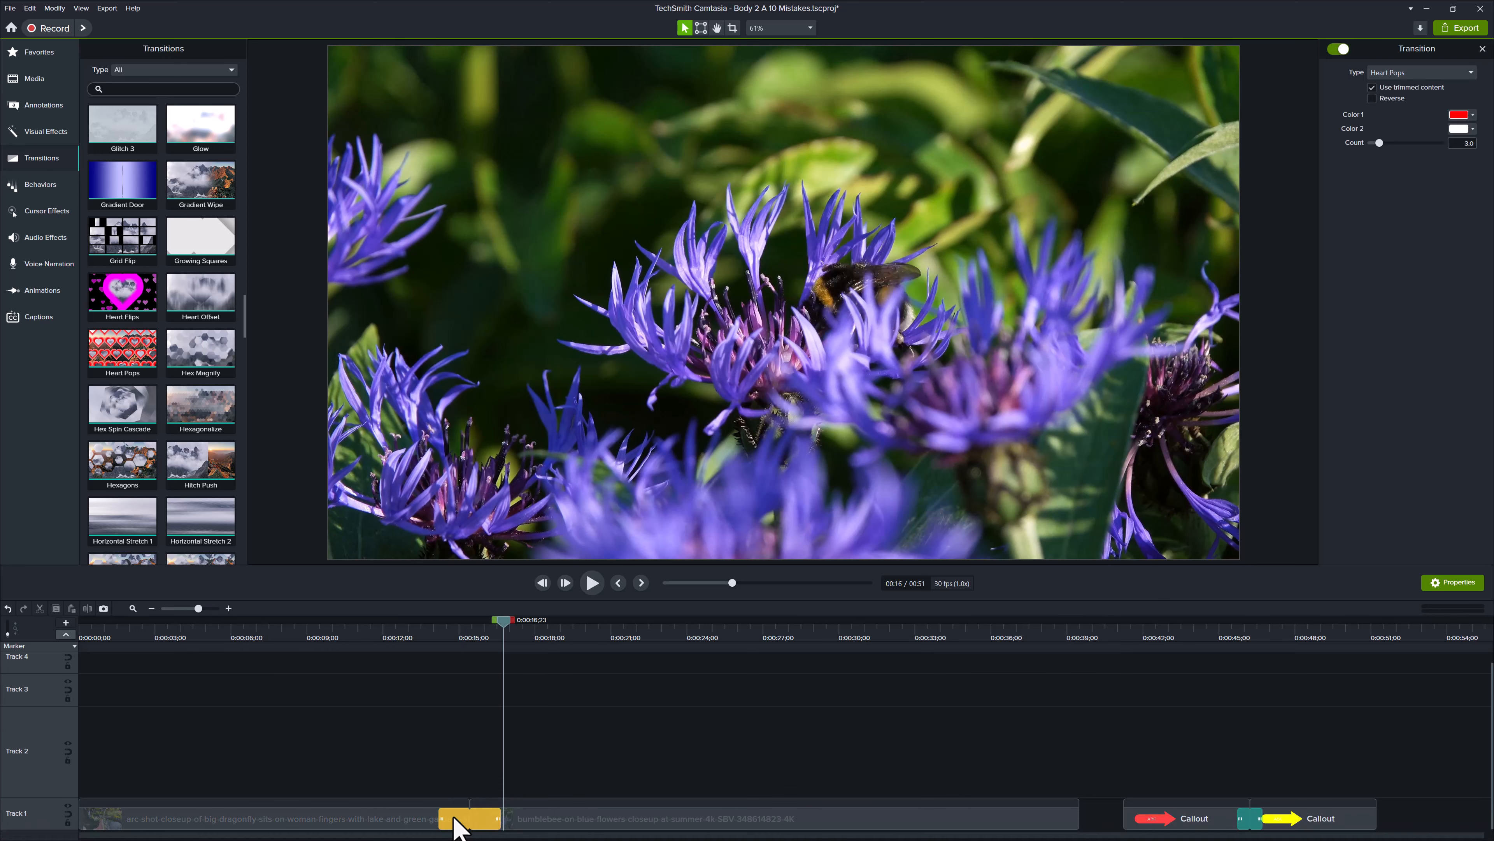
left_click_drag(442, 820, 385, 821)
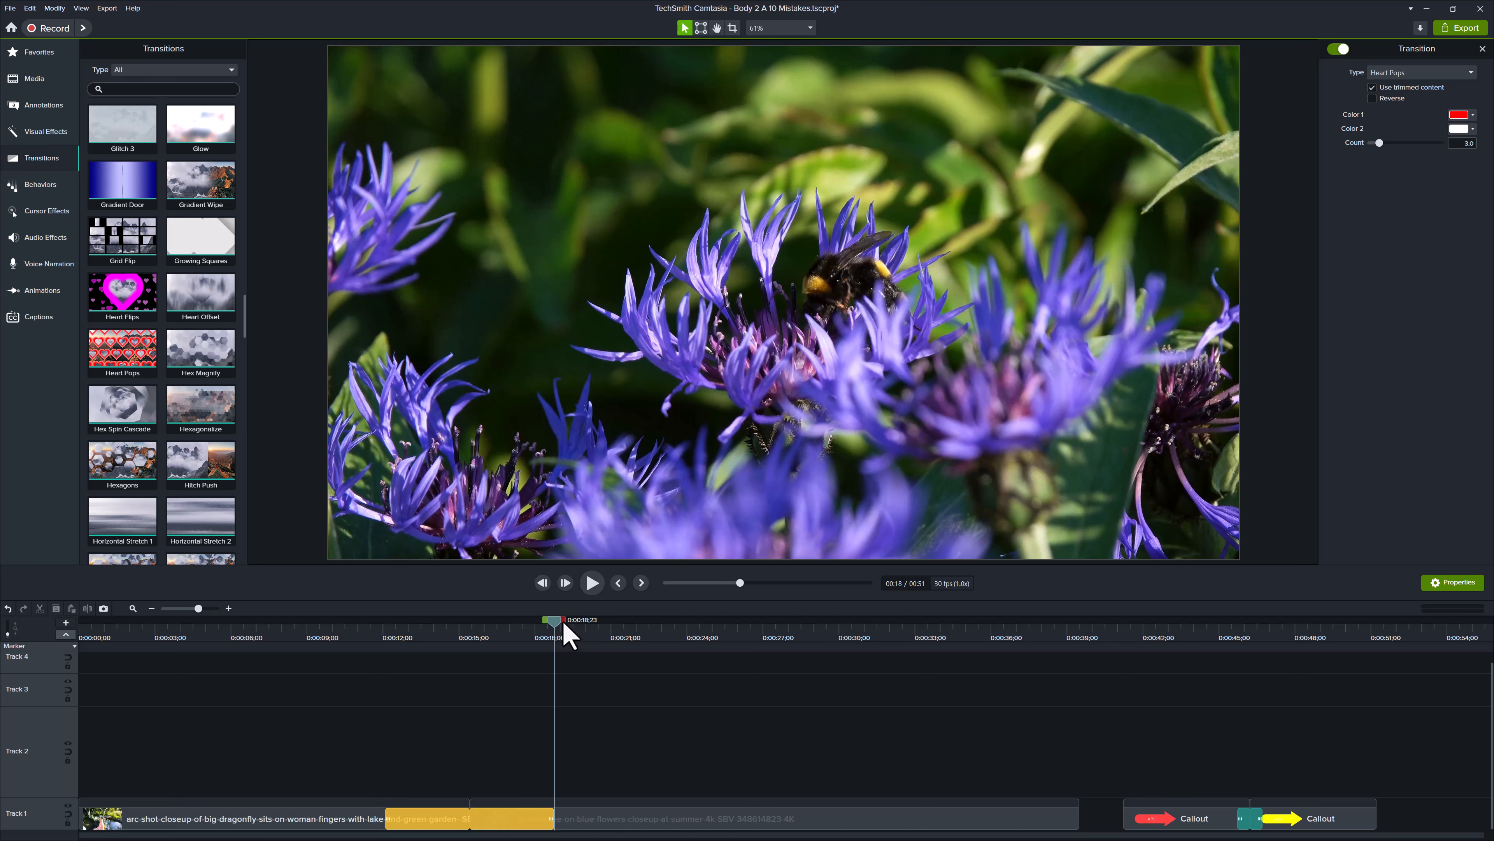
left_click_drag(564, 624, 382, 660)
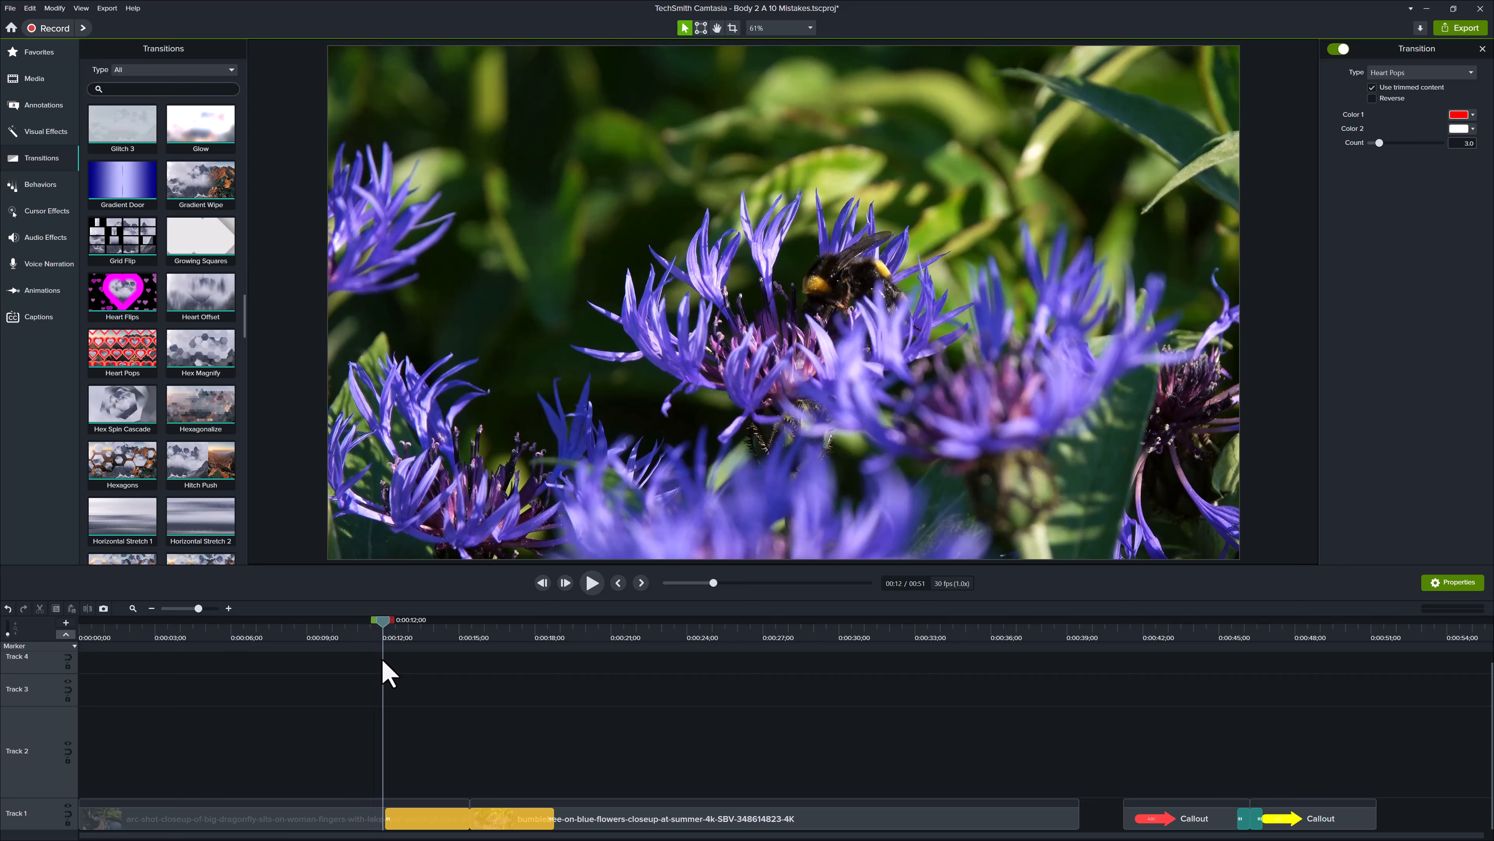
key("space")
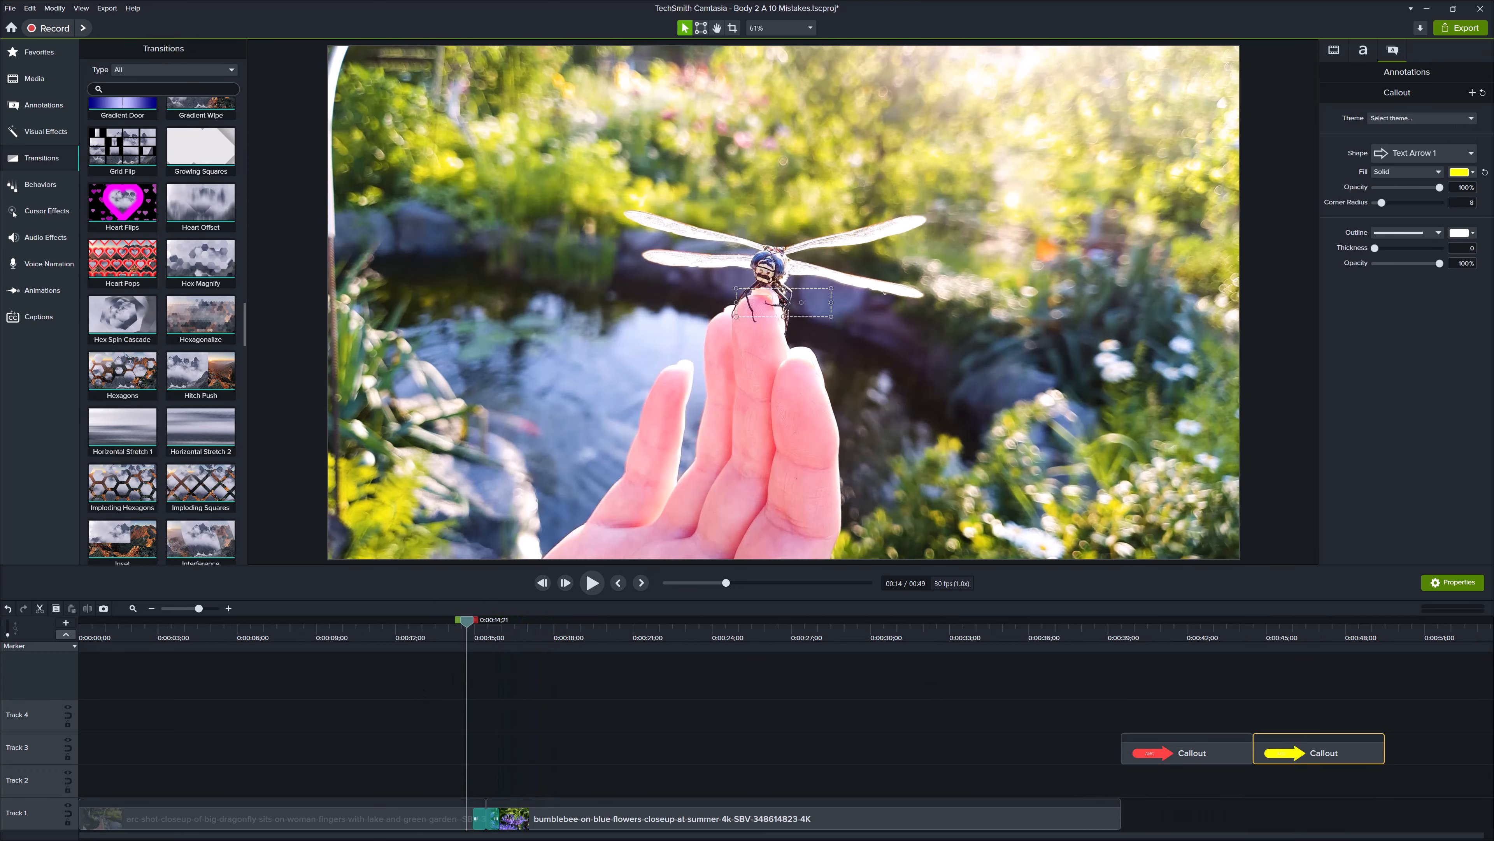
Step: Filter the transitions to Fades, apply Glow at the cut between the two video clips, and preview it
left_click(231, 71)
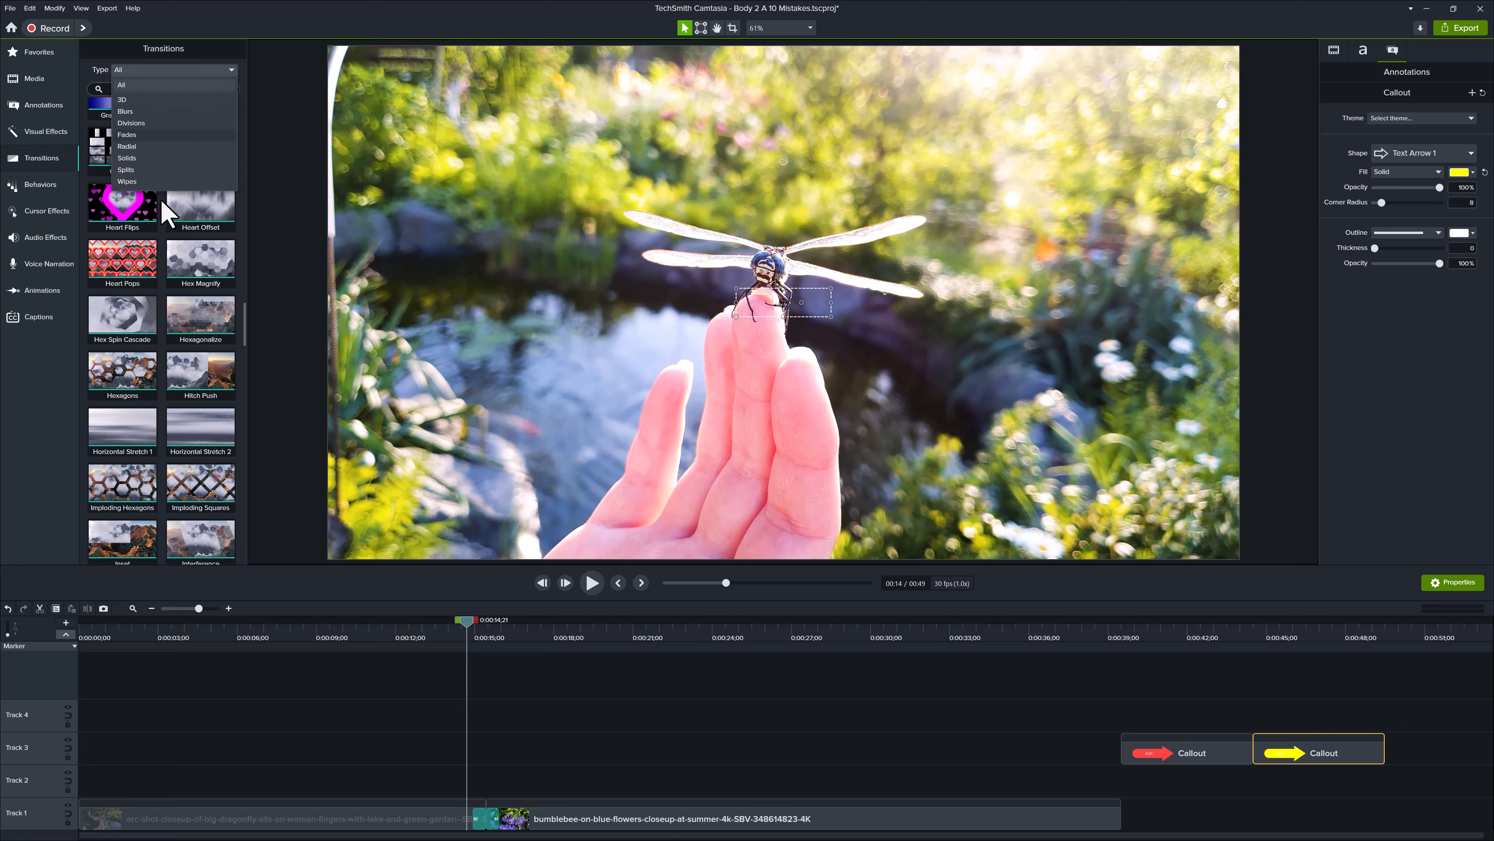
left_click(127, 134)
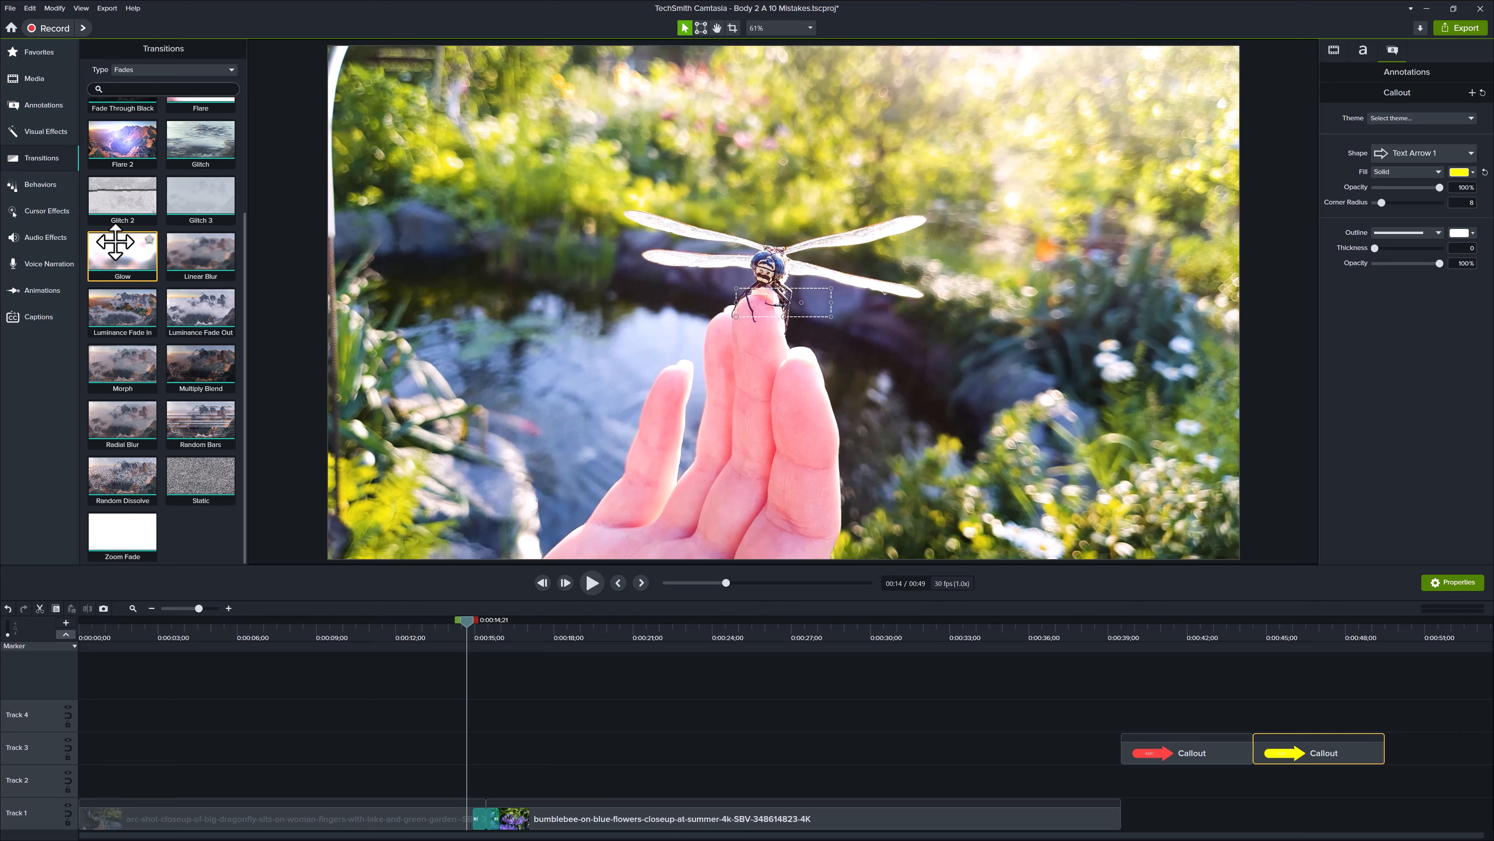
left_click_drag(117, 259, 484, 822)
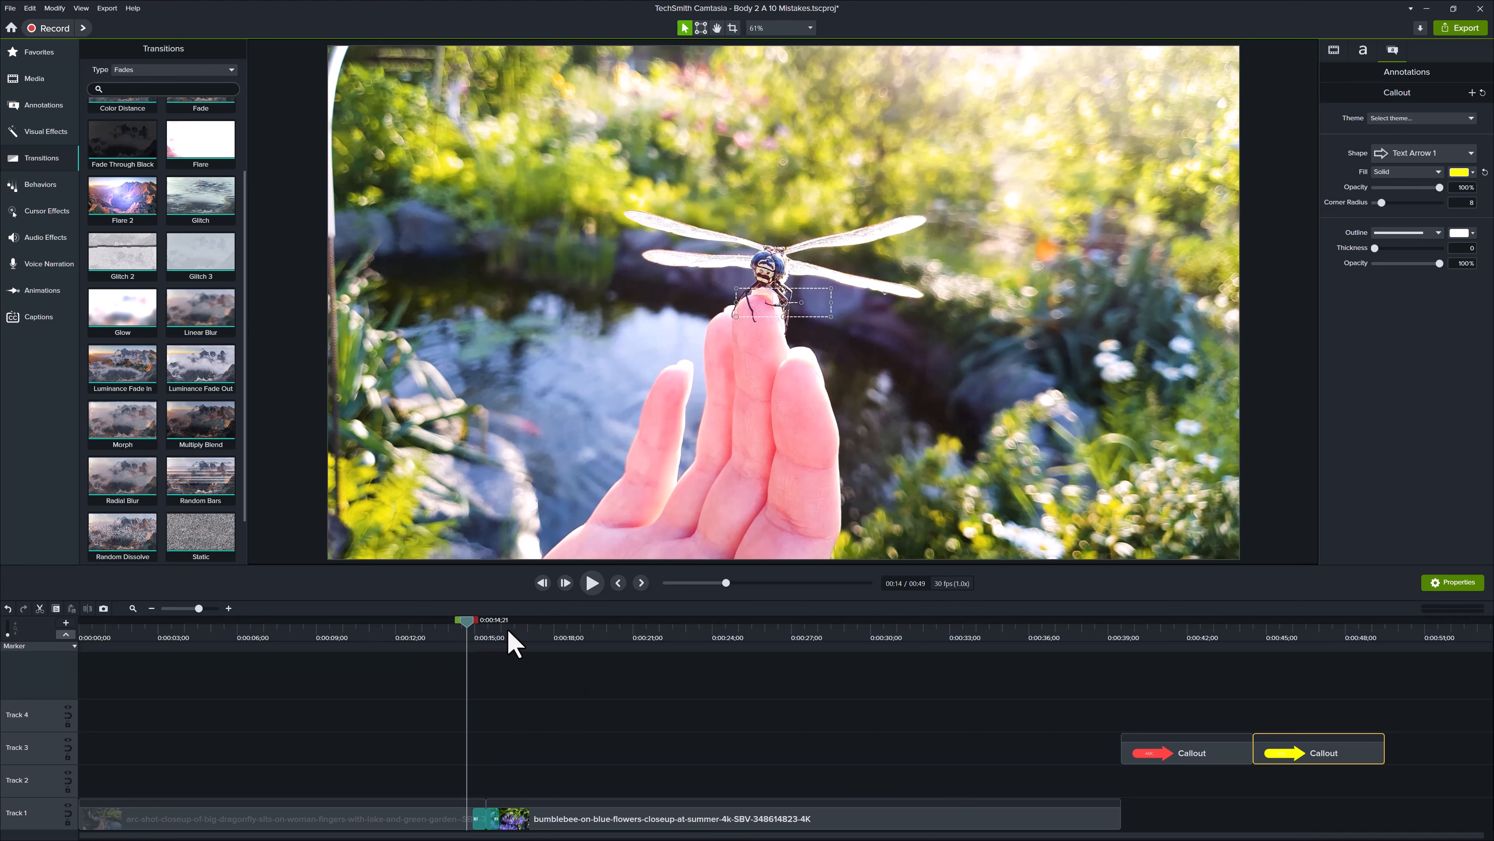
key("space")
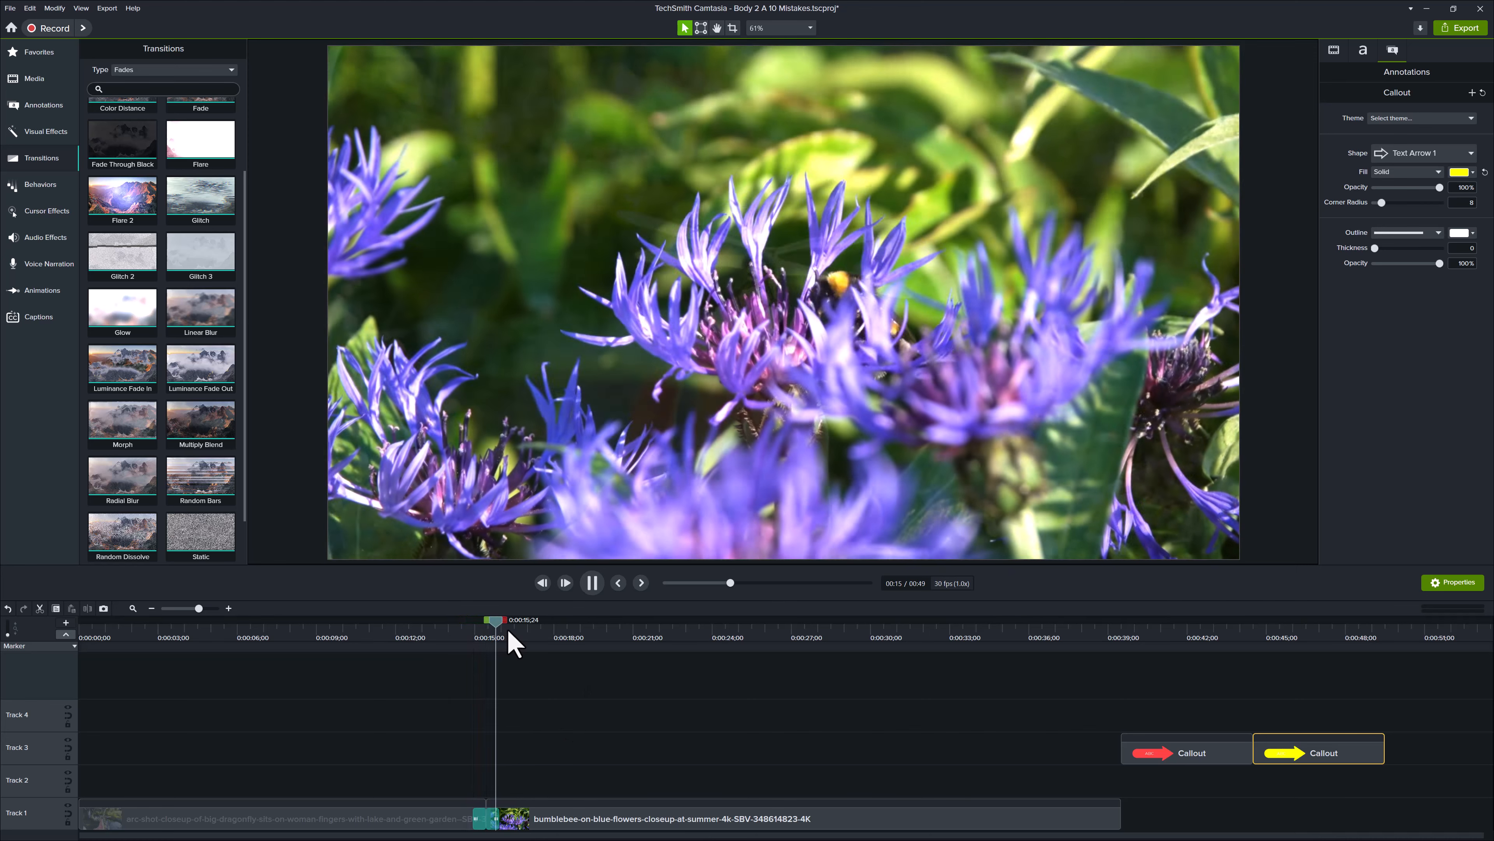
key("space")
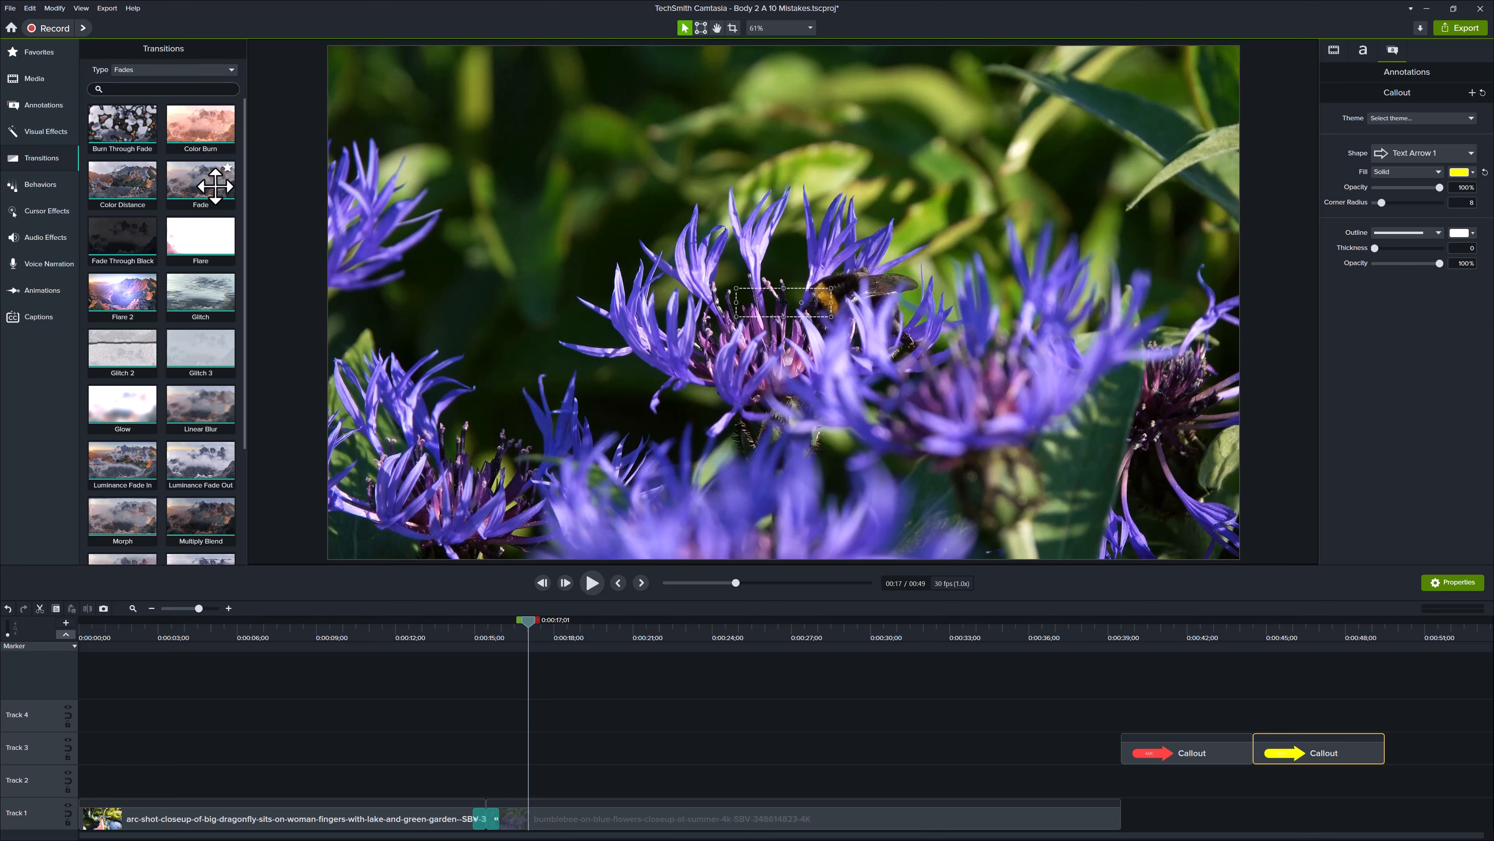
Step: Replace the transition between the dragonfly and bumblebee clips with Fade and play it back
left_click_drag(197, 187, 491, 824)
left_click_drag(527, 621, 467, 634)
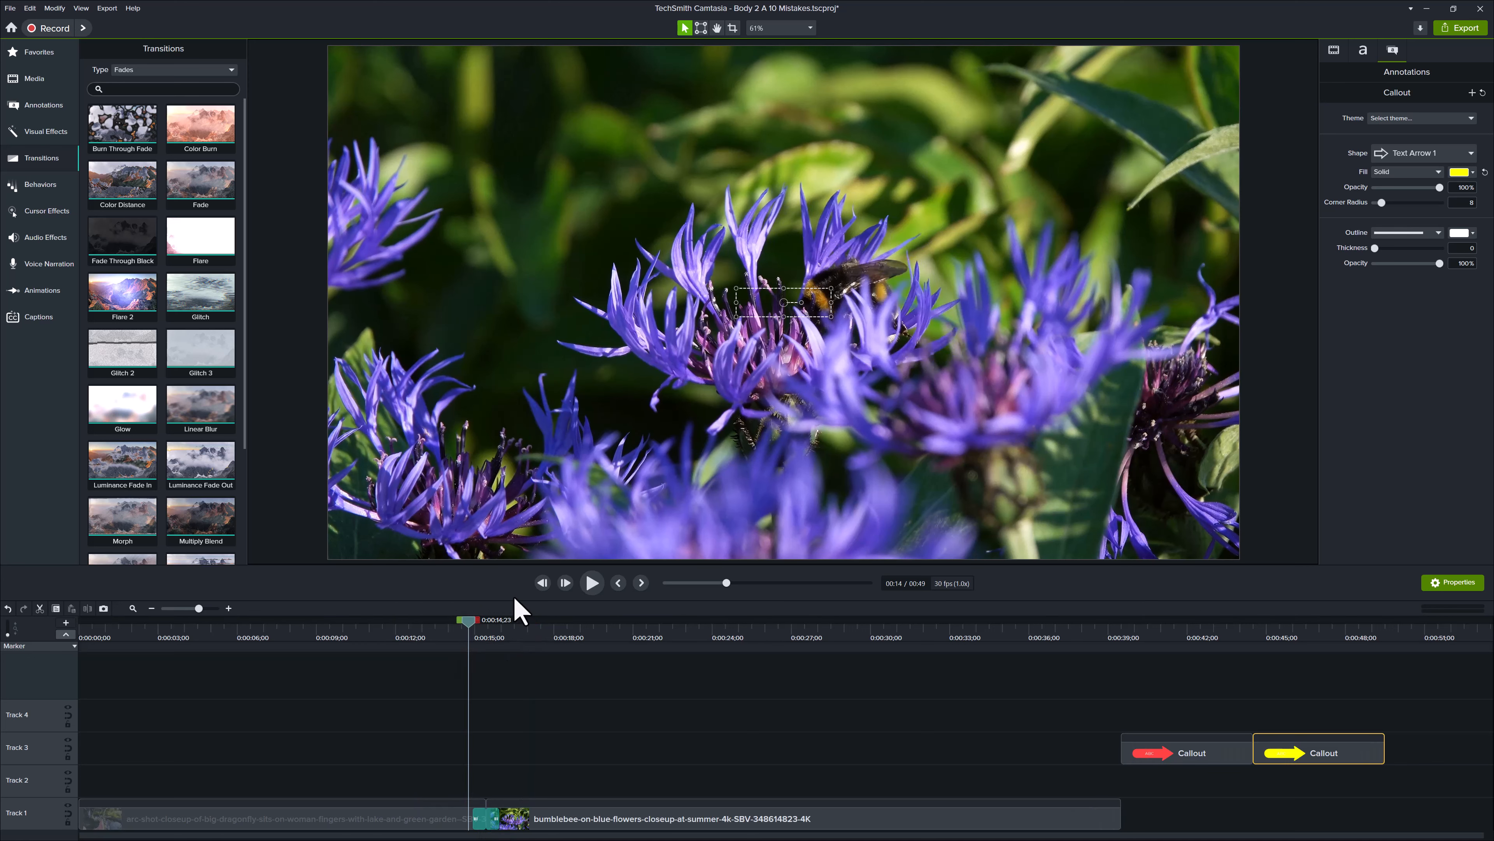
key("space")
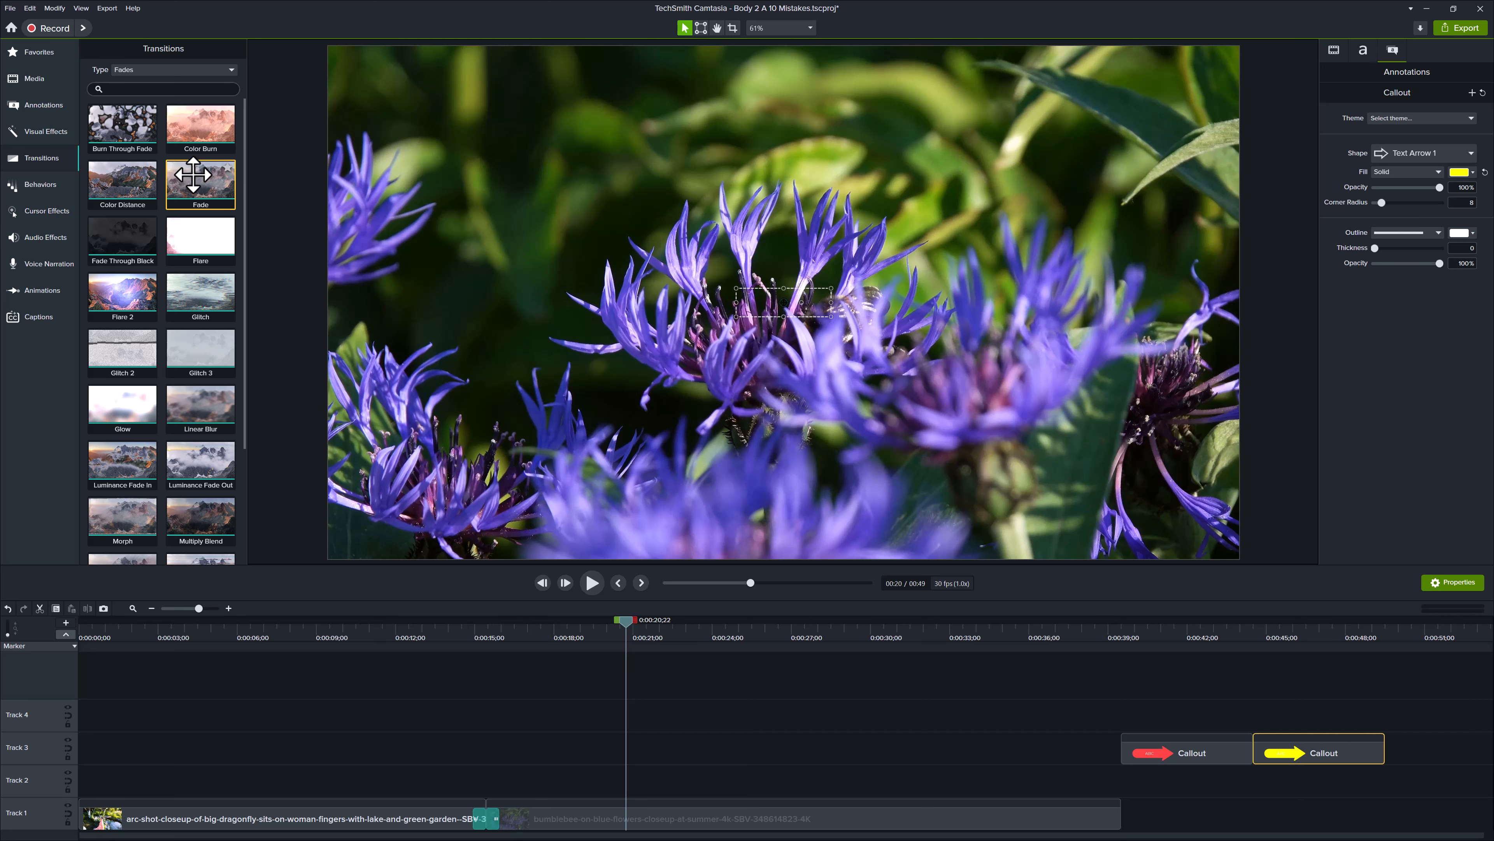
Step: Add a Fade transition between the red and yellow arrow callouts on Track 3 and play it back
left_click_drag(193, 174, 1266, 738)
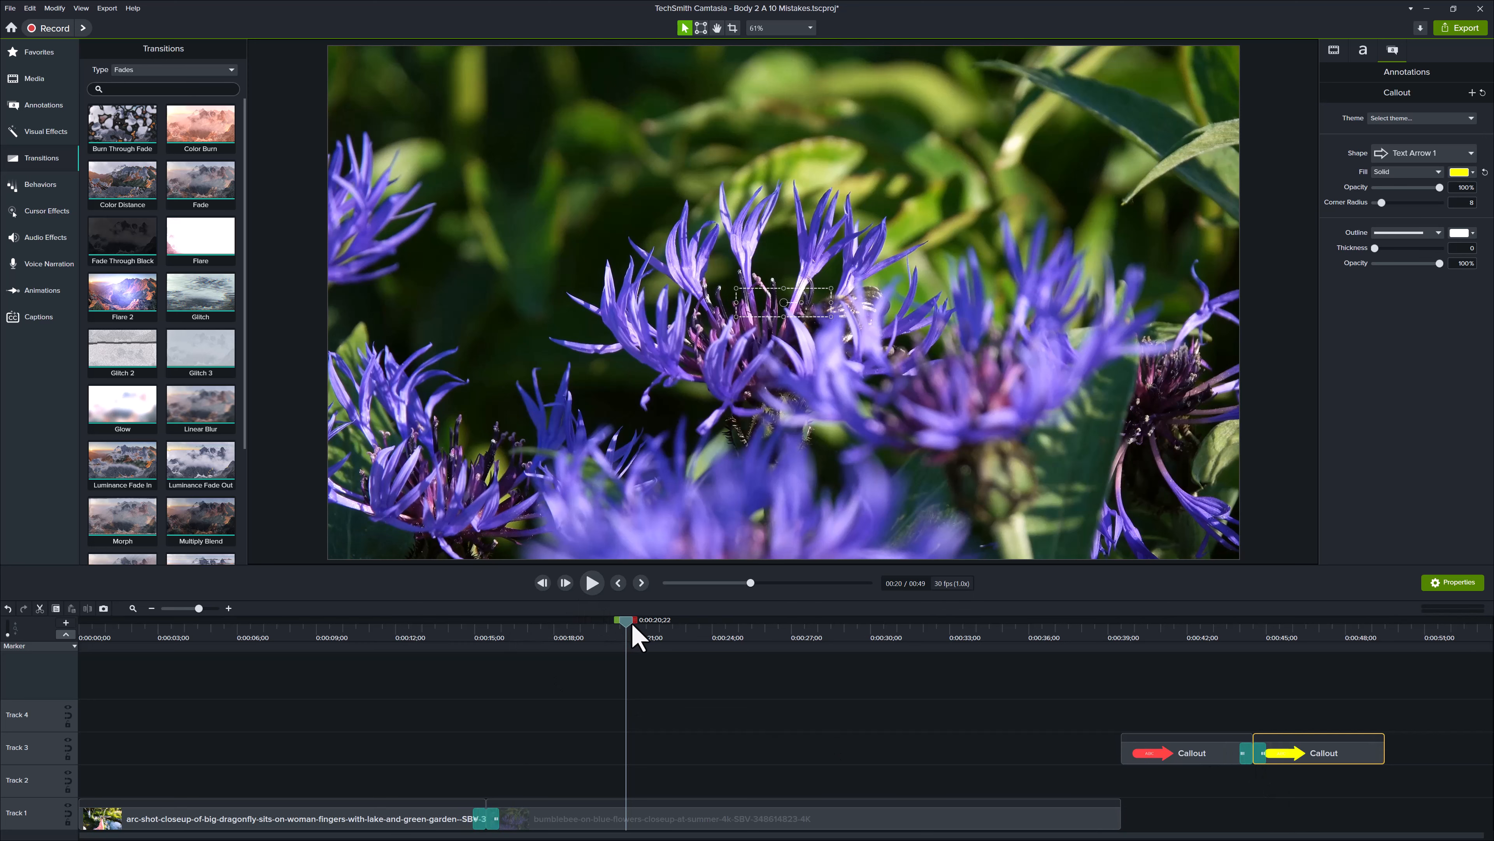
left_click_drag(627, 633, 1200, 695)
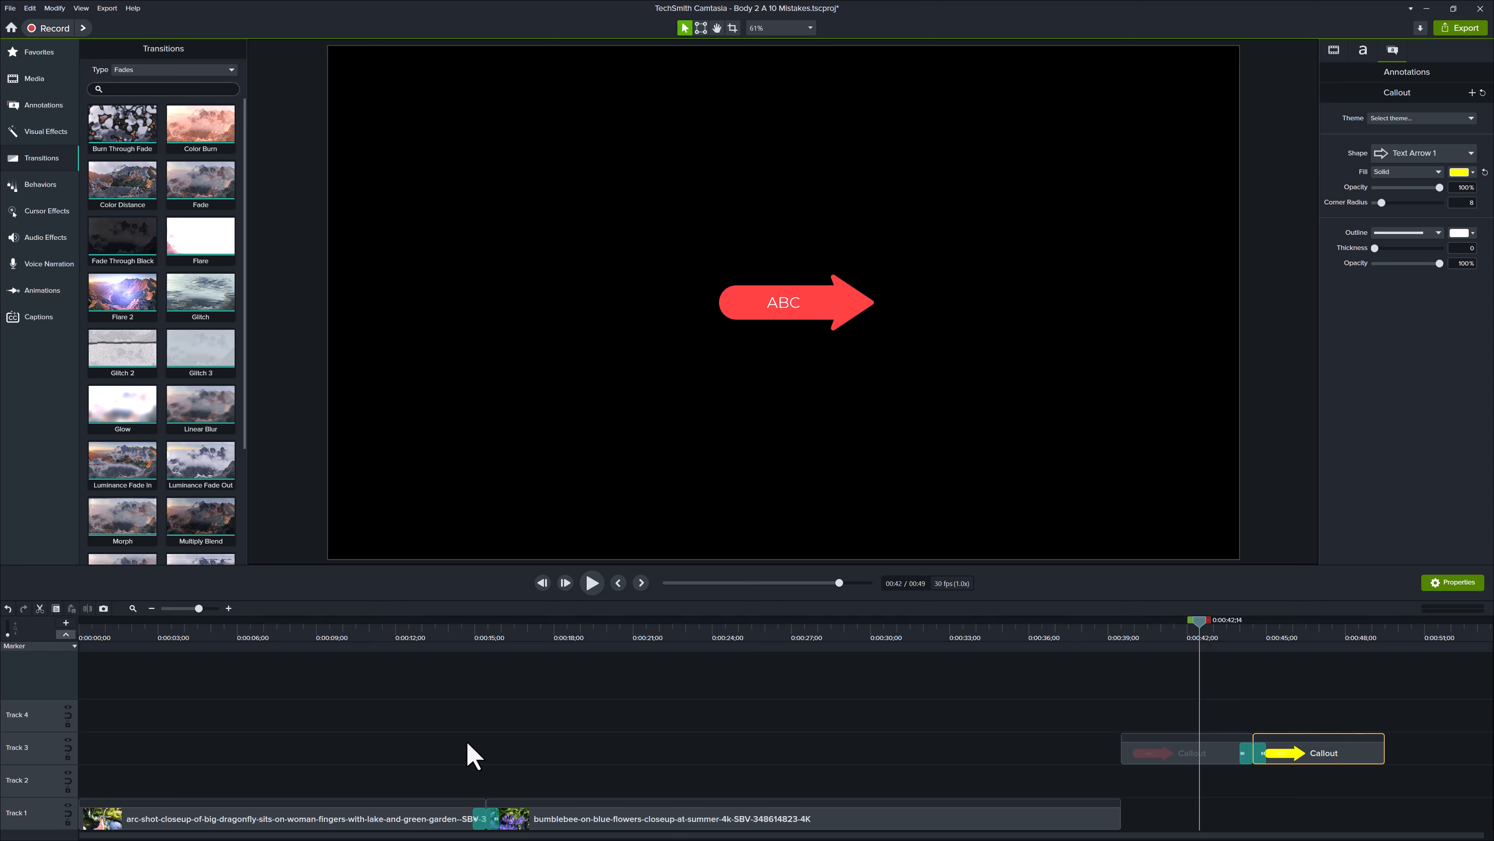
key("space")
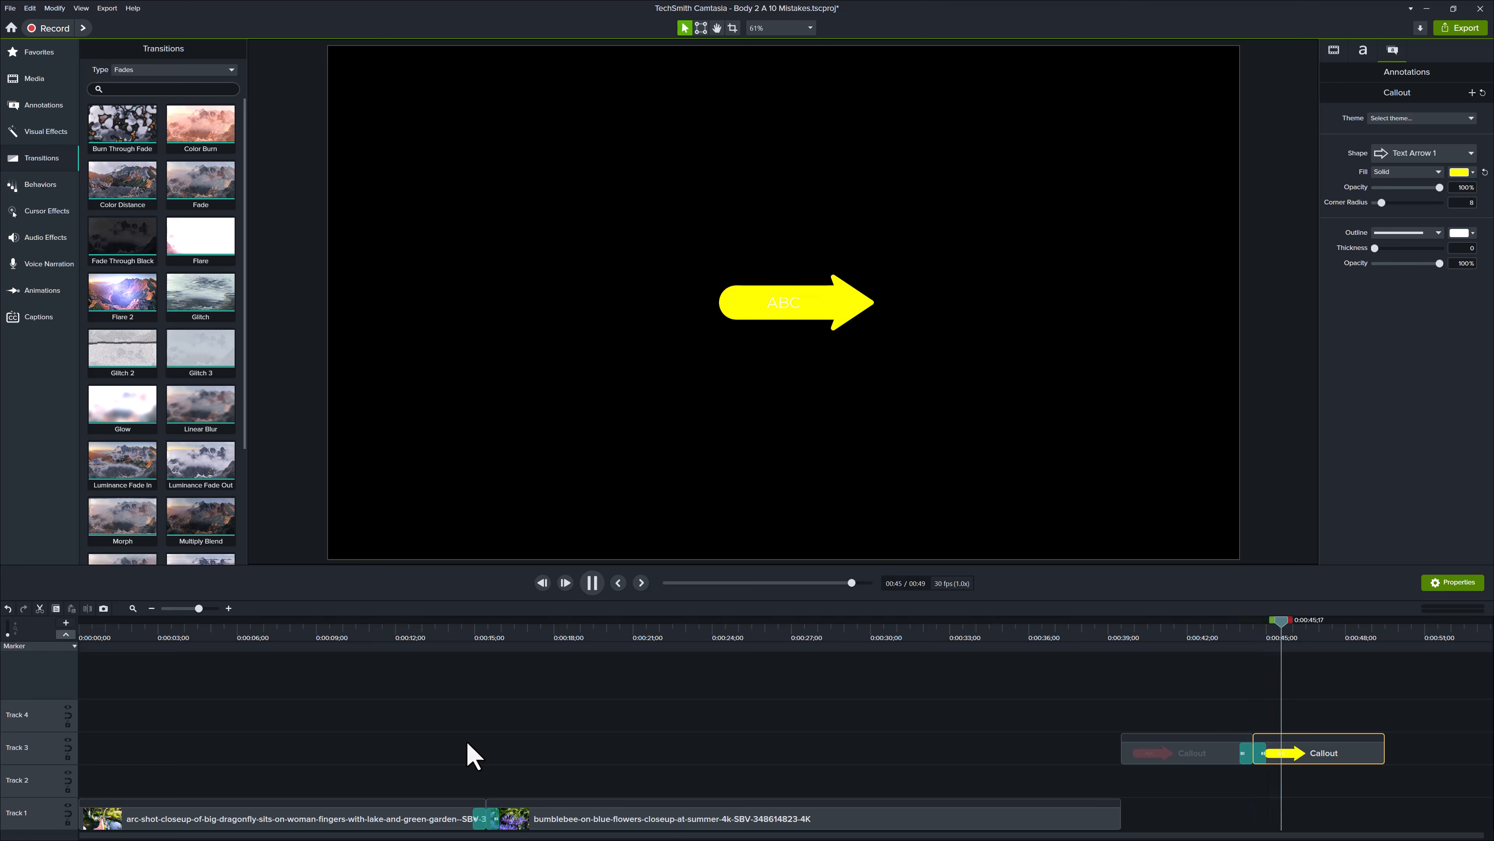
left_click(784, 302)
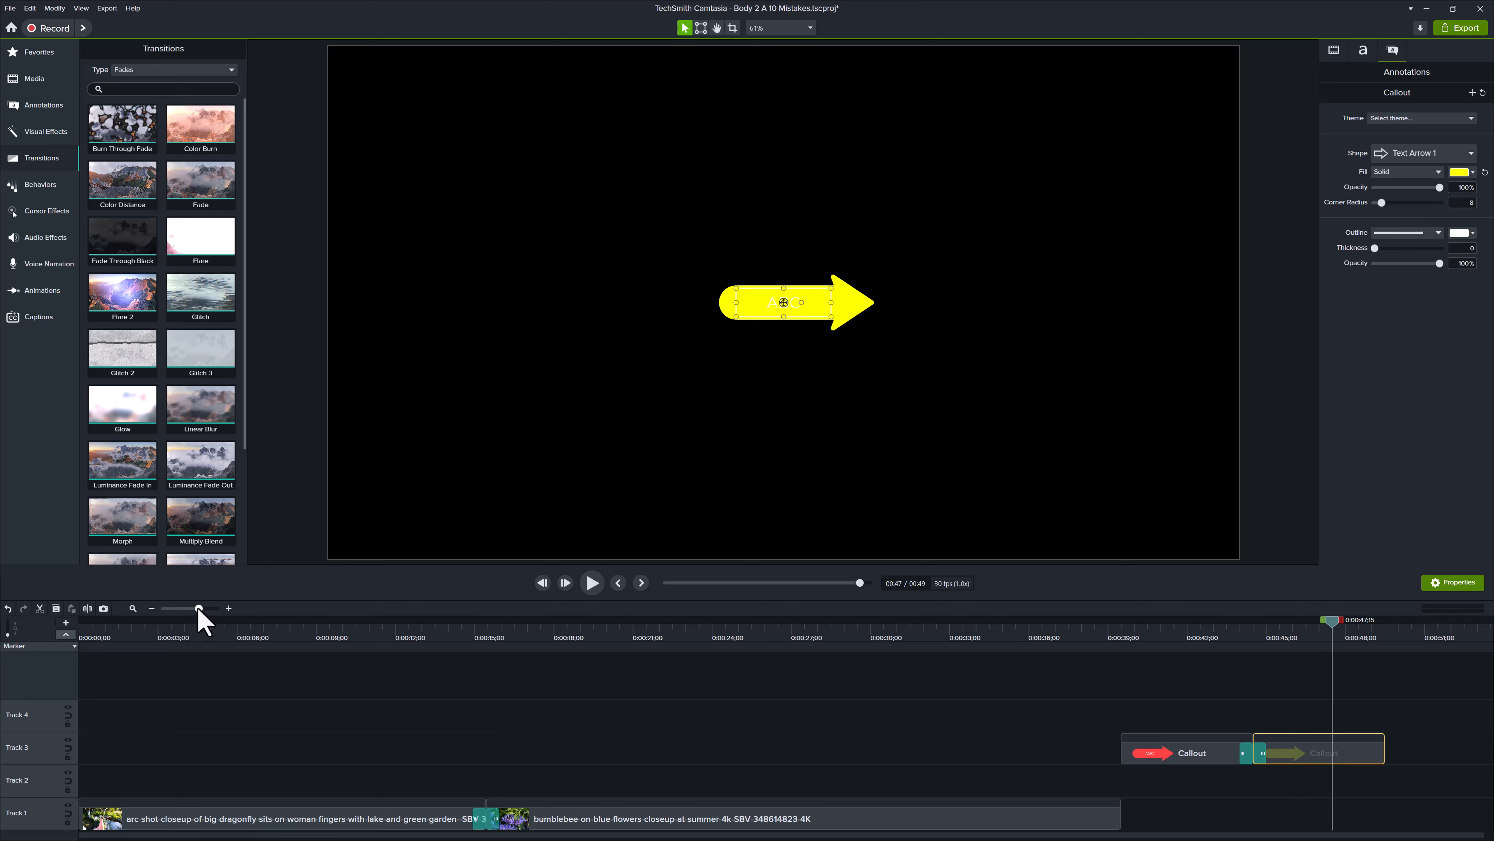
Step: Inspect the properties and available type categories of the Fade transition between the two video clips
left_click_drag(198, 610, 202, 610)
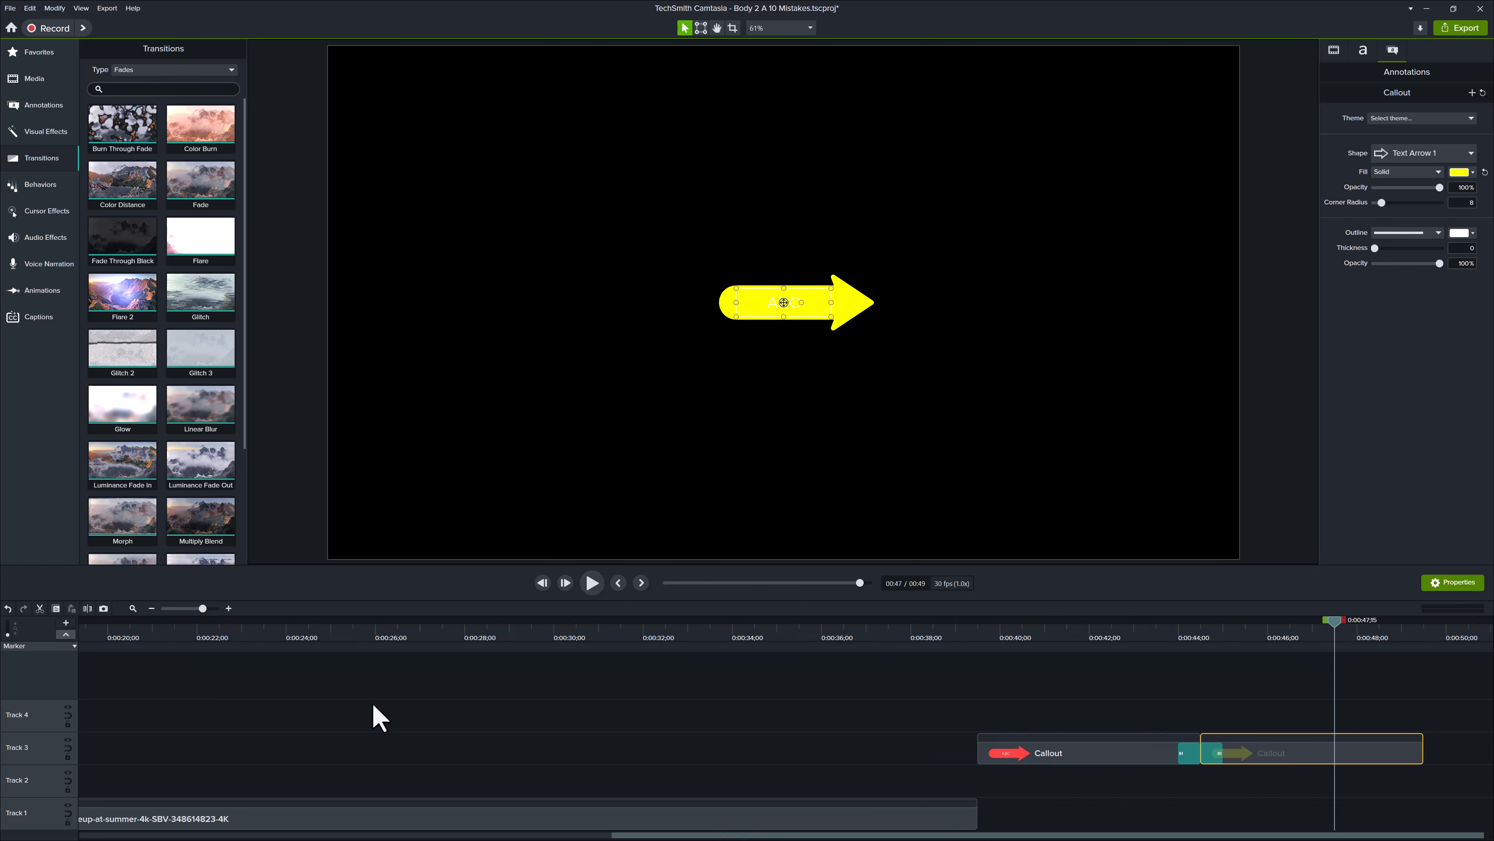
left_click_drag(667, 834, 318, 836)
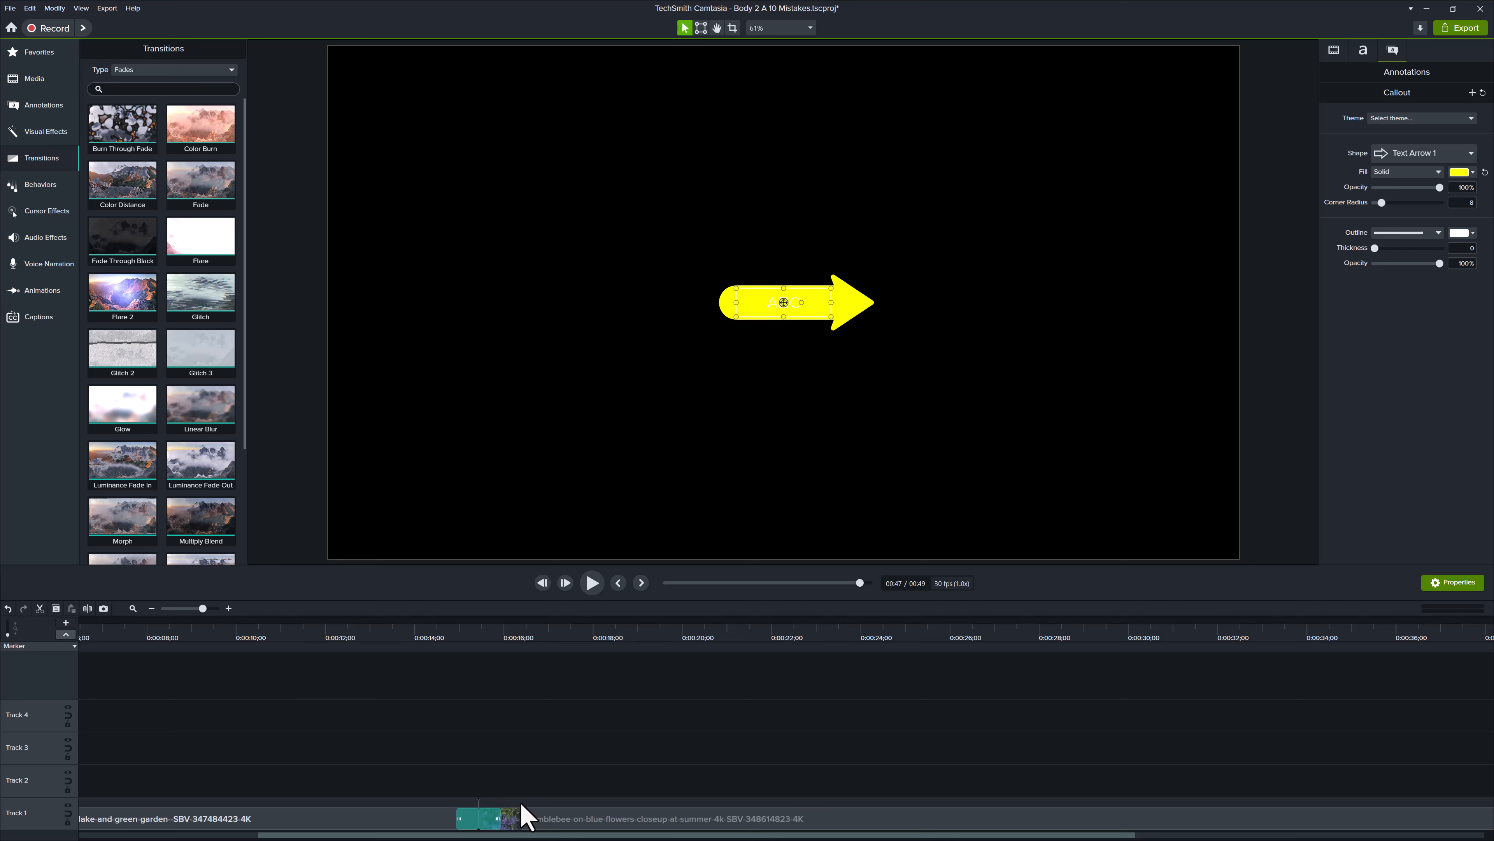
left_click(477, 821)
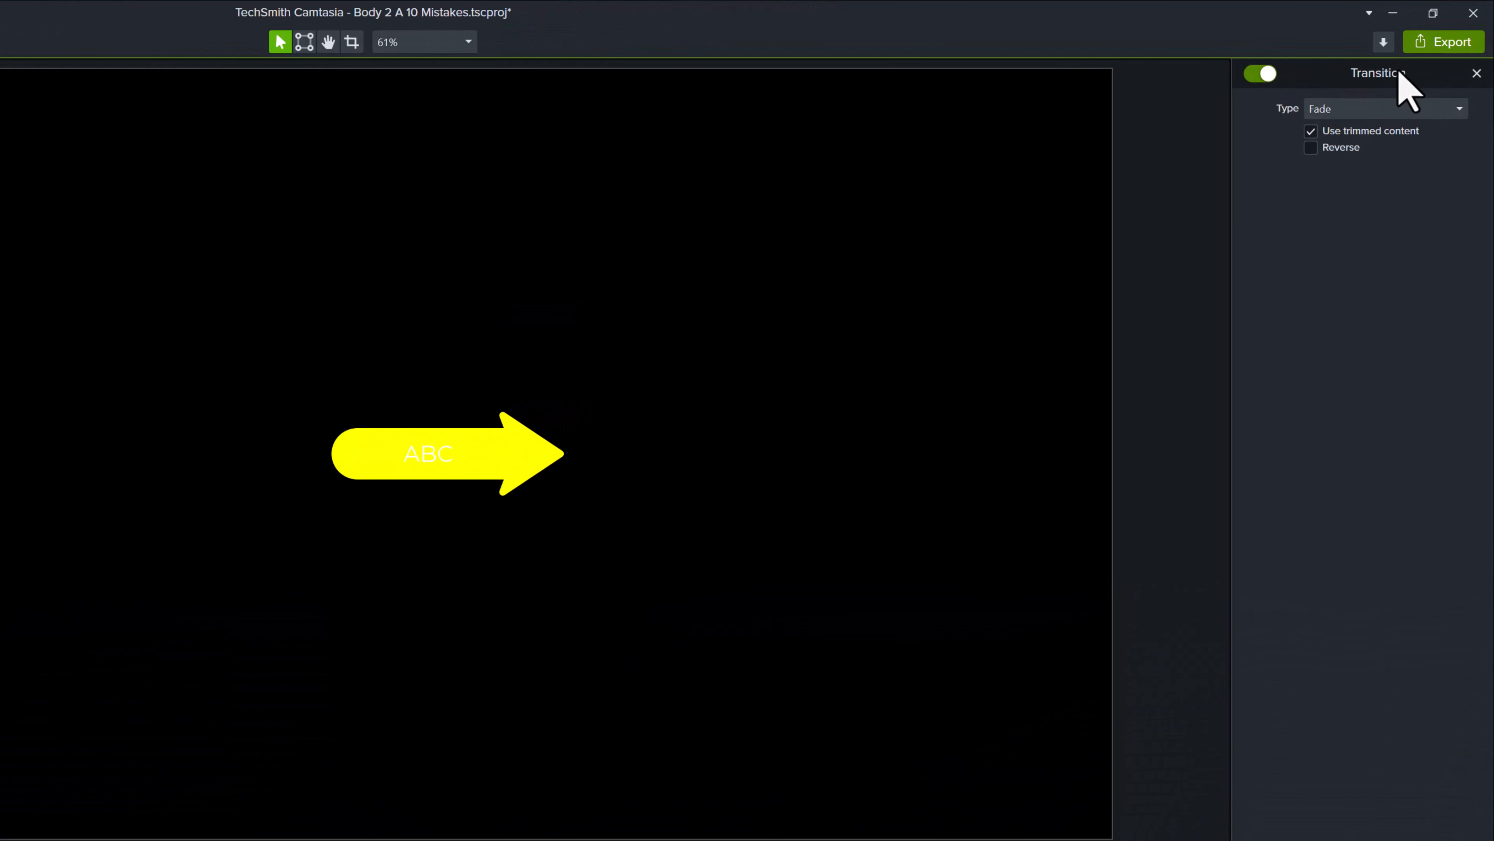
left_click(1460, 109)
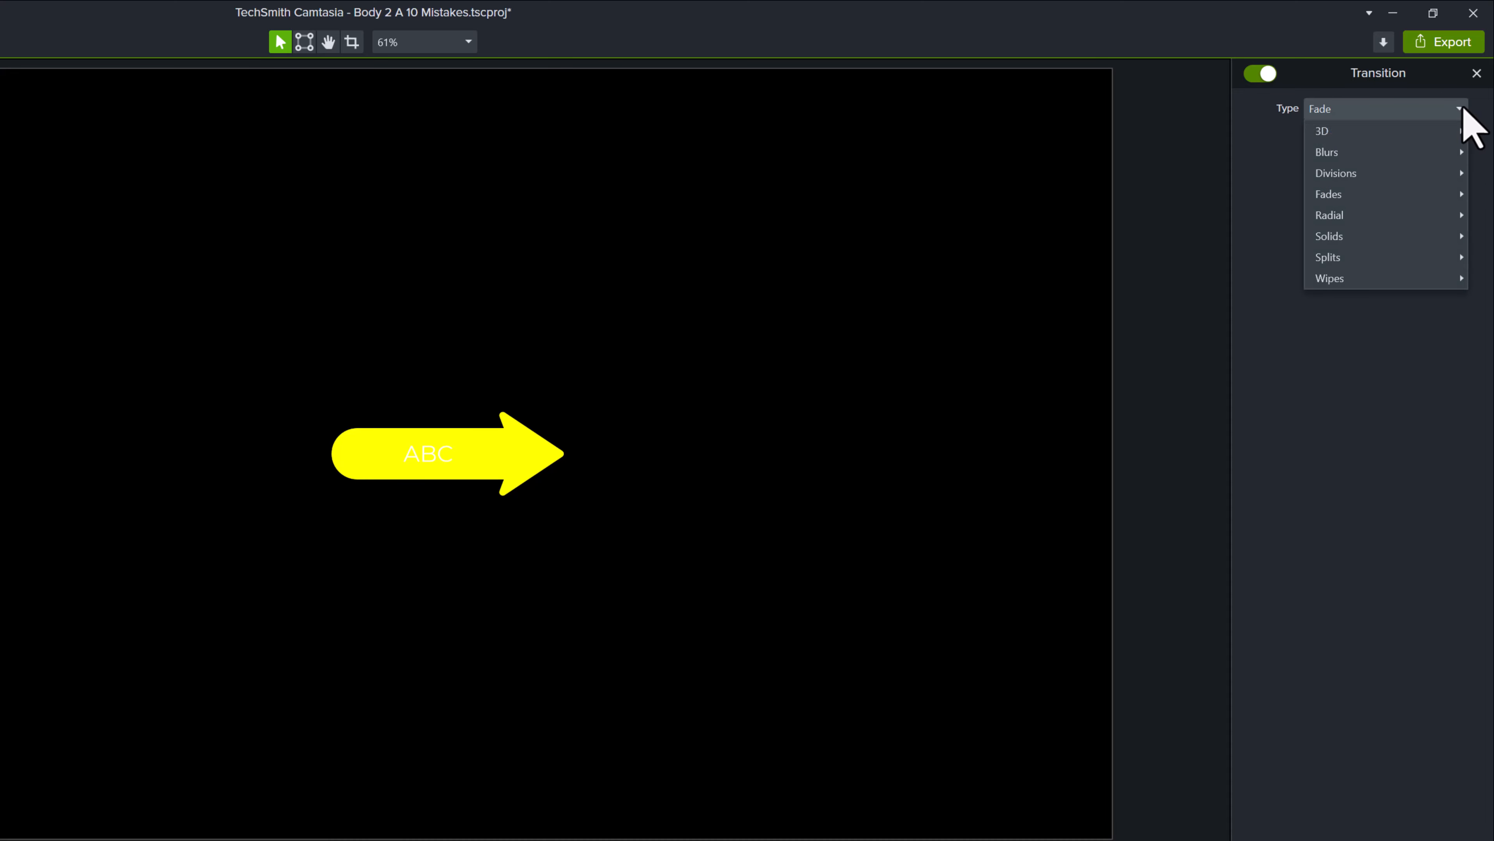
left_click(1461, 110)
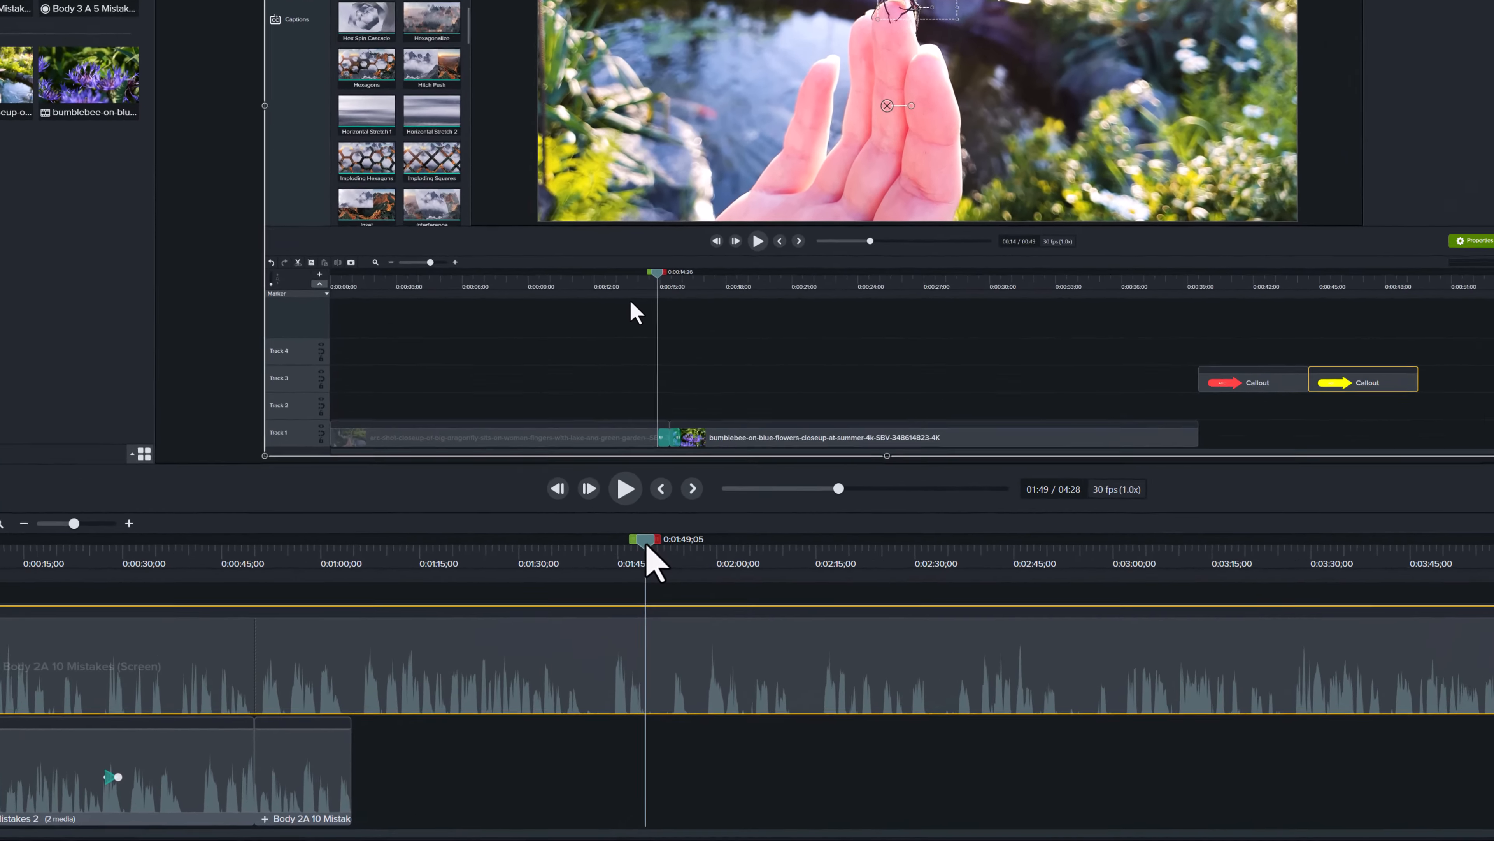
Step: Split the Body 2A 10 Mistakes (Screen) clip at 0:01:49;07, just before the Heart Pops transition plays
left_click_drag(607, 621, 624, 631)
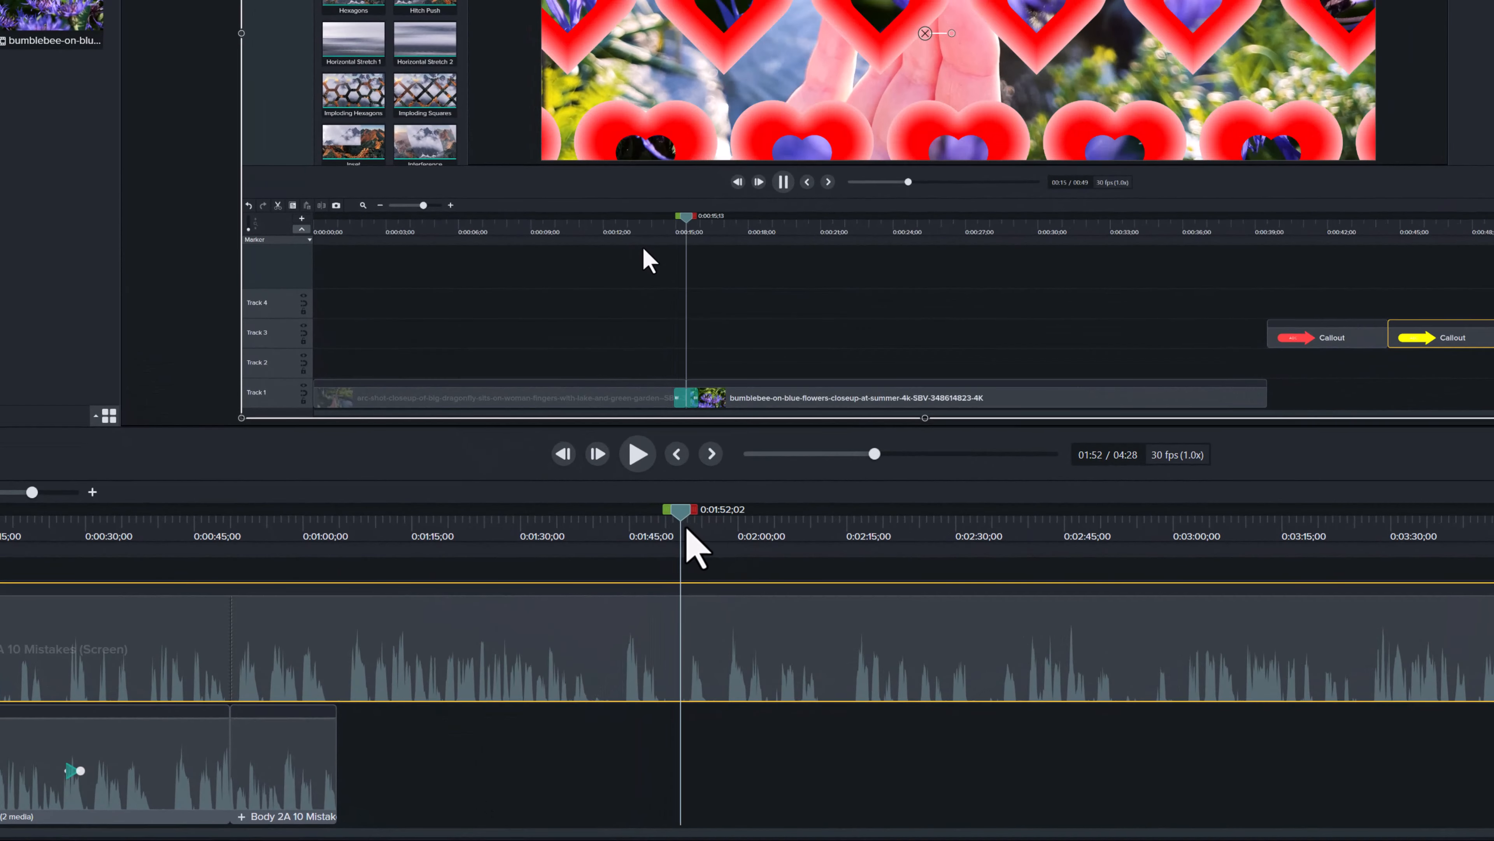
left_click_drag(687, 530, 661, 531)
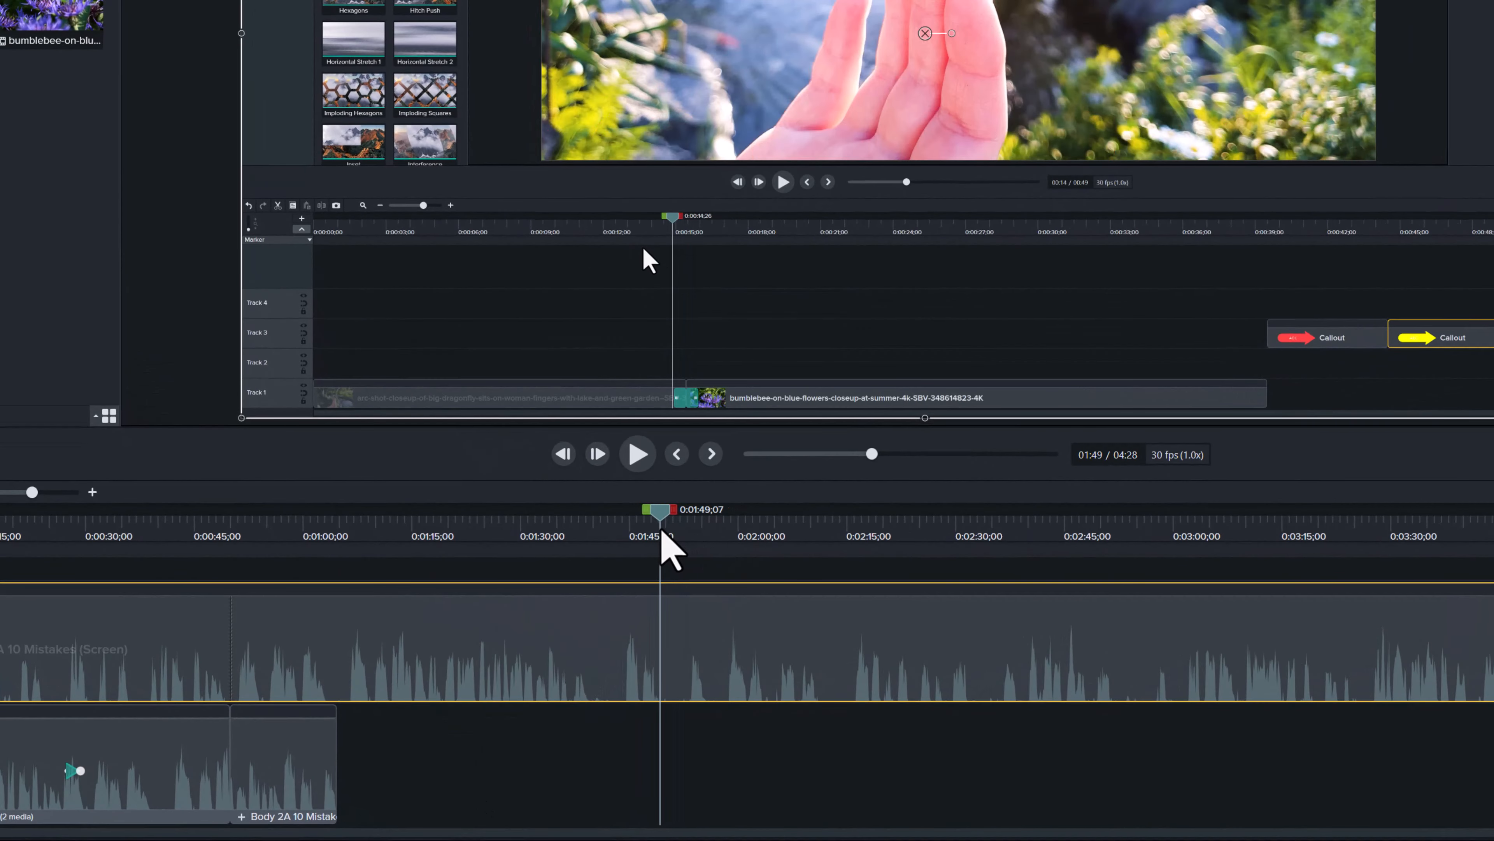
key("s")
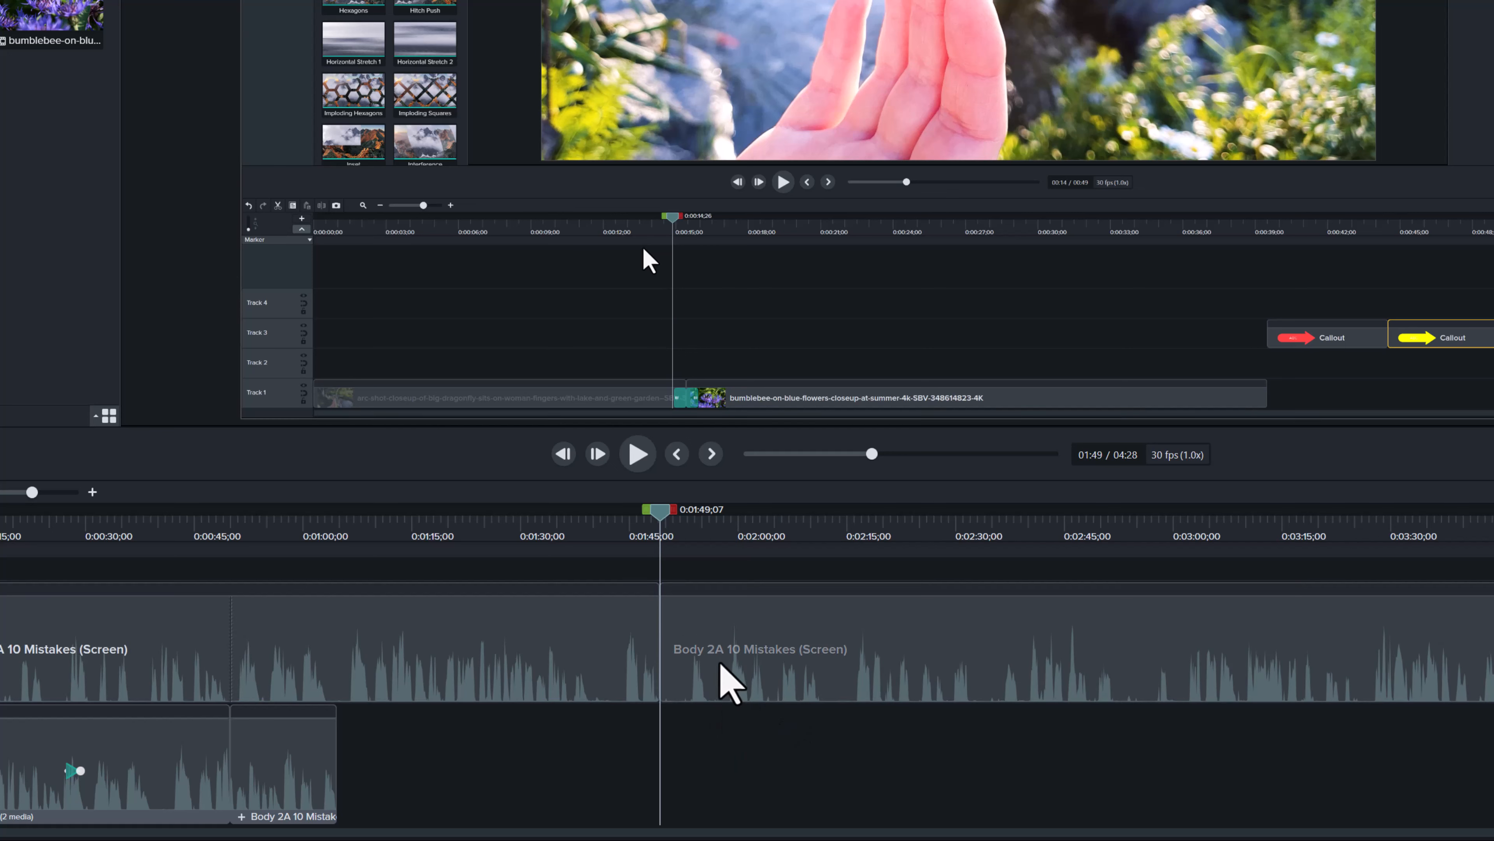
Step: Split the Body 2A 10 Mistakes (Screen) clip again at 0:01:53;05, just after the Heart Pops transition has played
left_click_drag(644, 544, 692, 525)
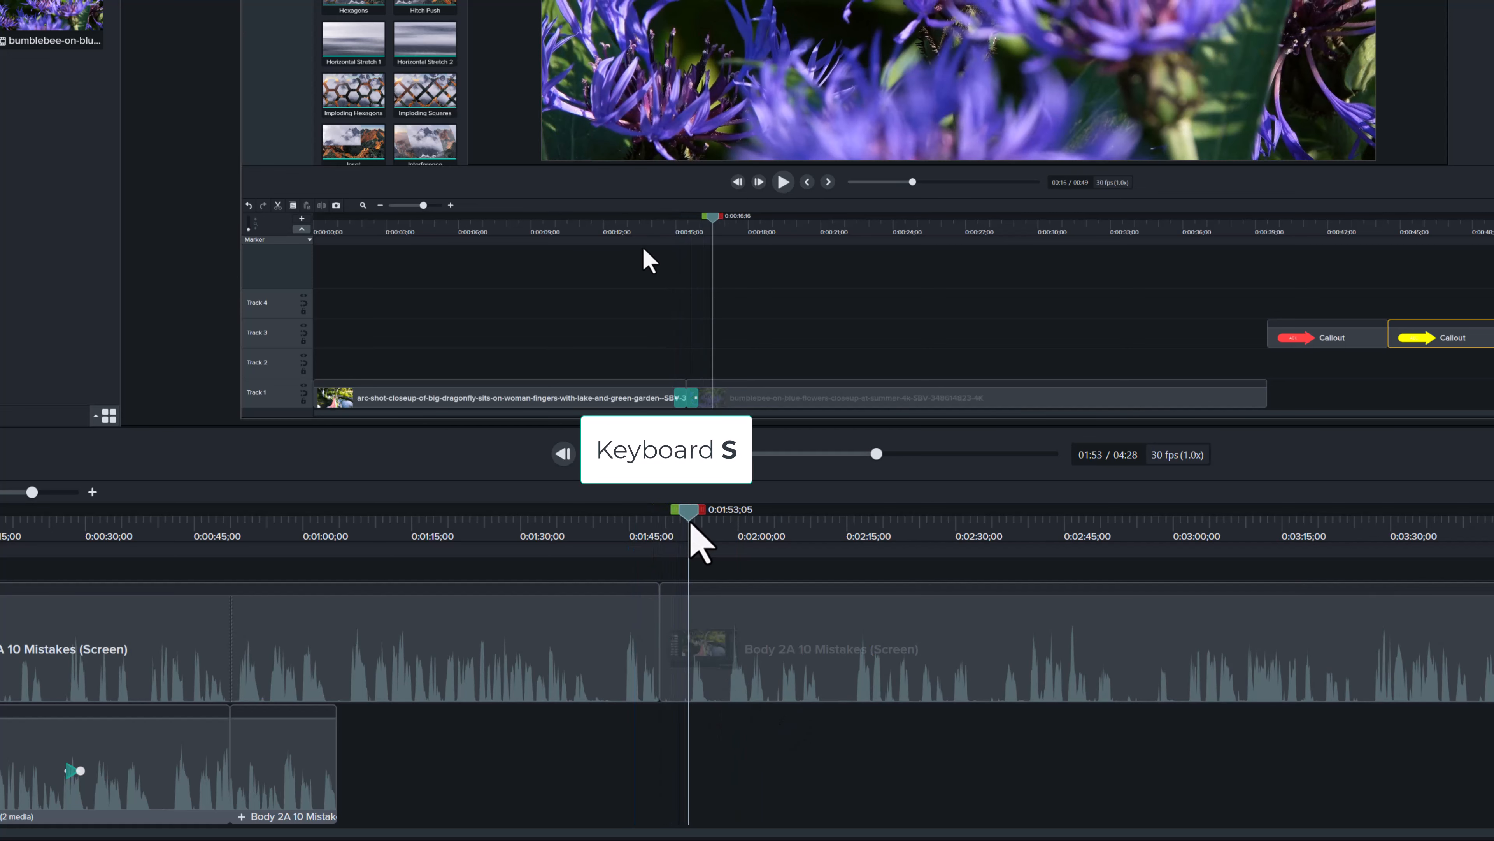
left_click(676, 666)
key("s")
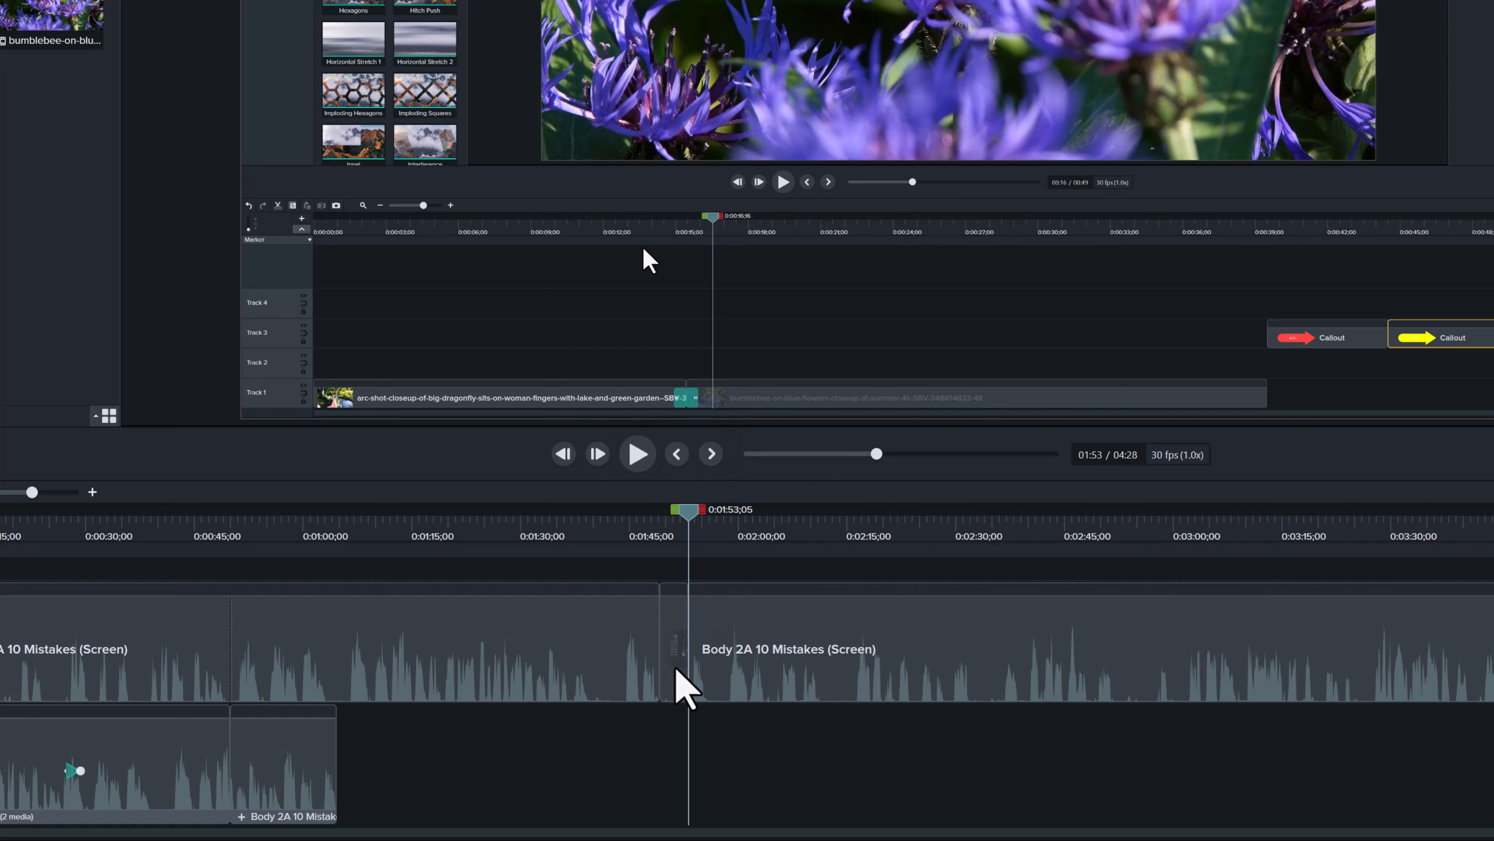
Step: Move the short section between the two splits down to Track 1 and close the gap it leaves on Track 2
left_click(677, 668)
left_click_drag(676, 667, 831, 801)
left_click_drag(821, 634, 756, 645)
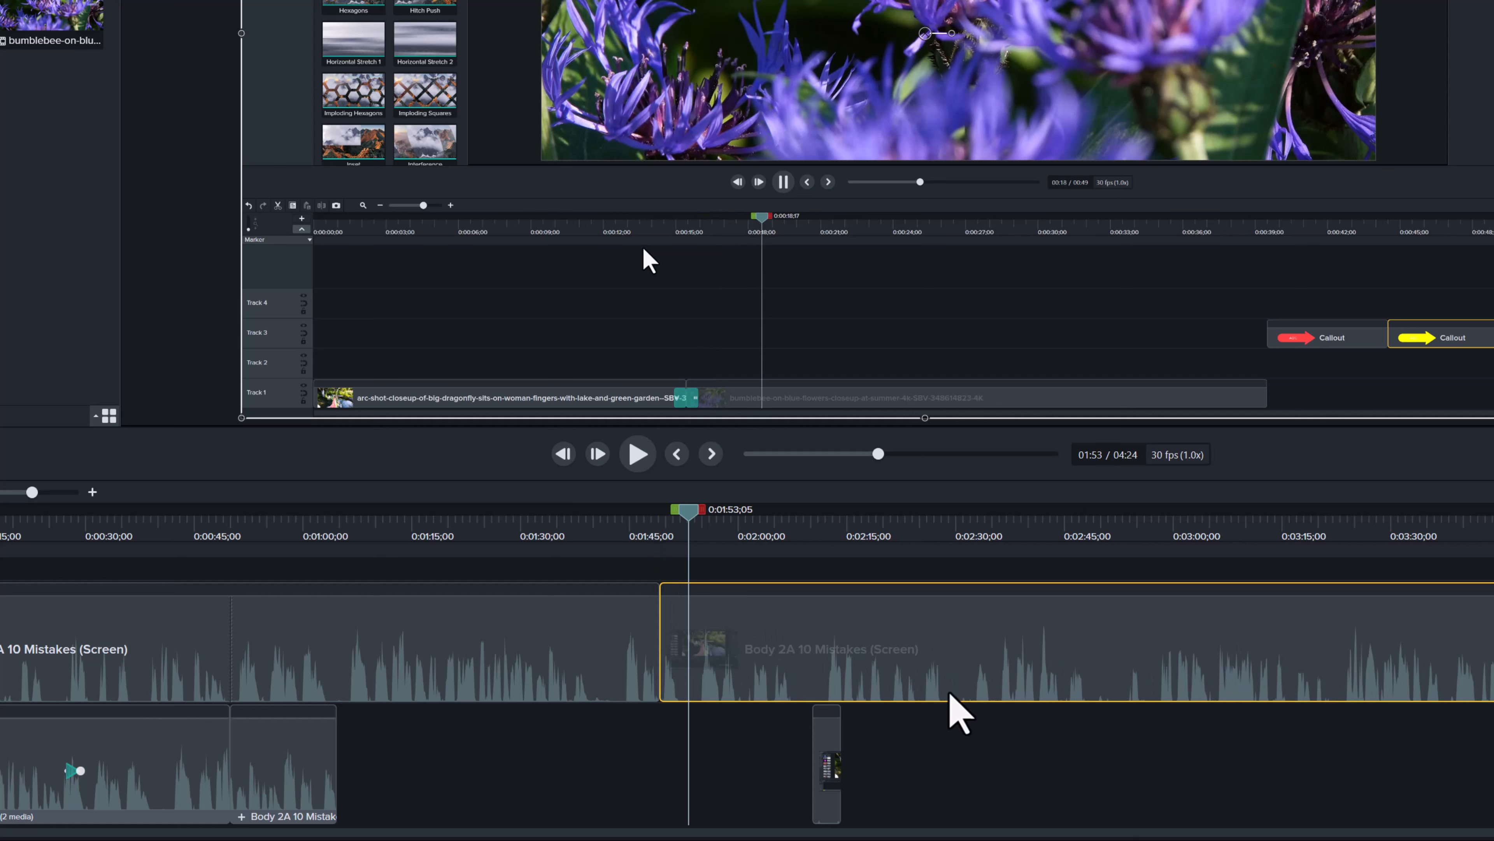
Step: Select the two adjoining parts of the screen recording on Track 2 together
mouse_move(1000, 831)
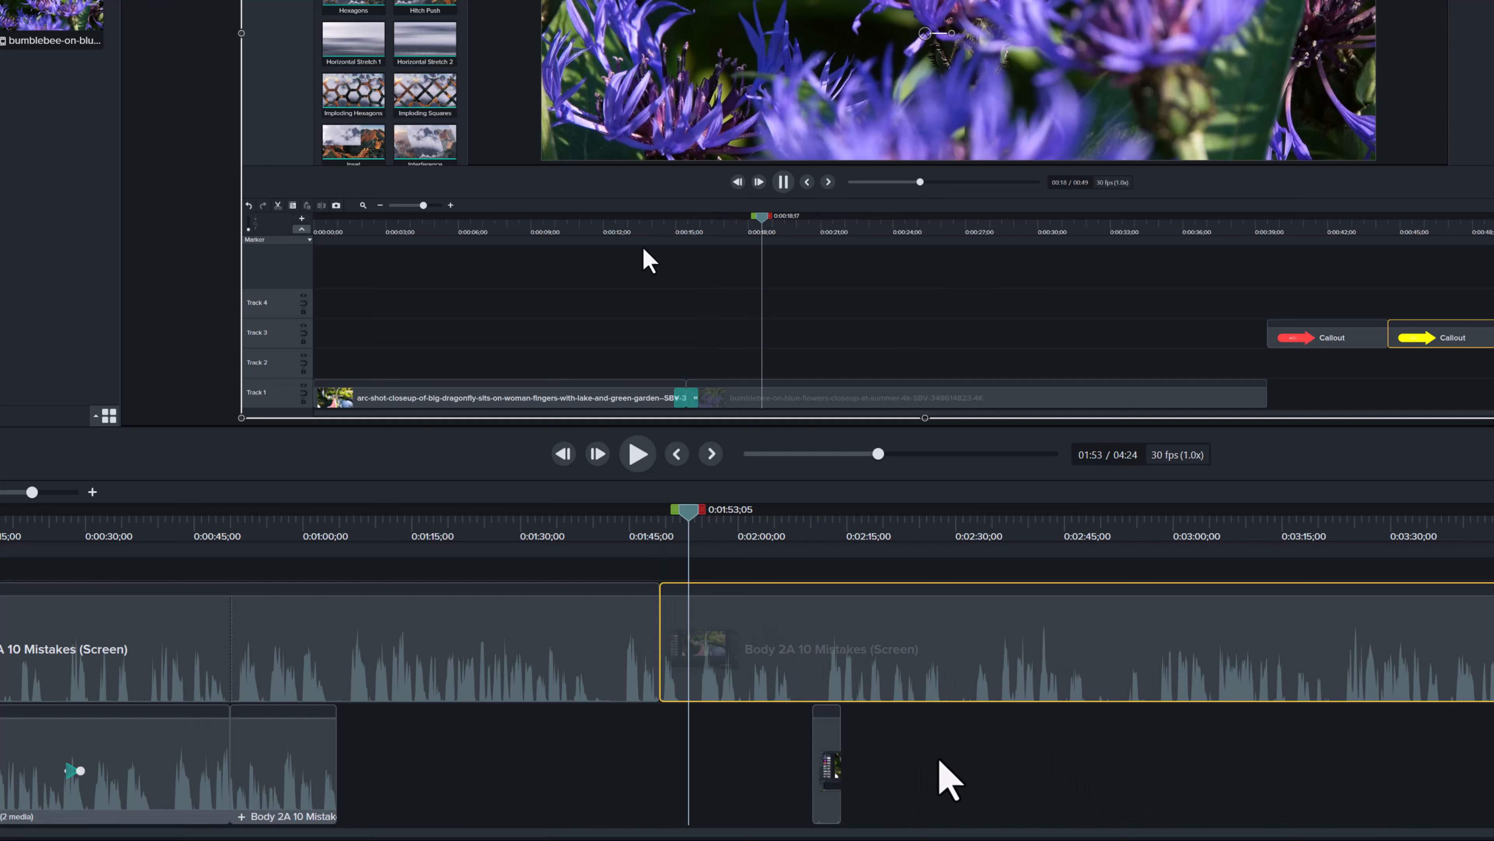
left_click(943, 769)
left_click(627, 668)
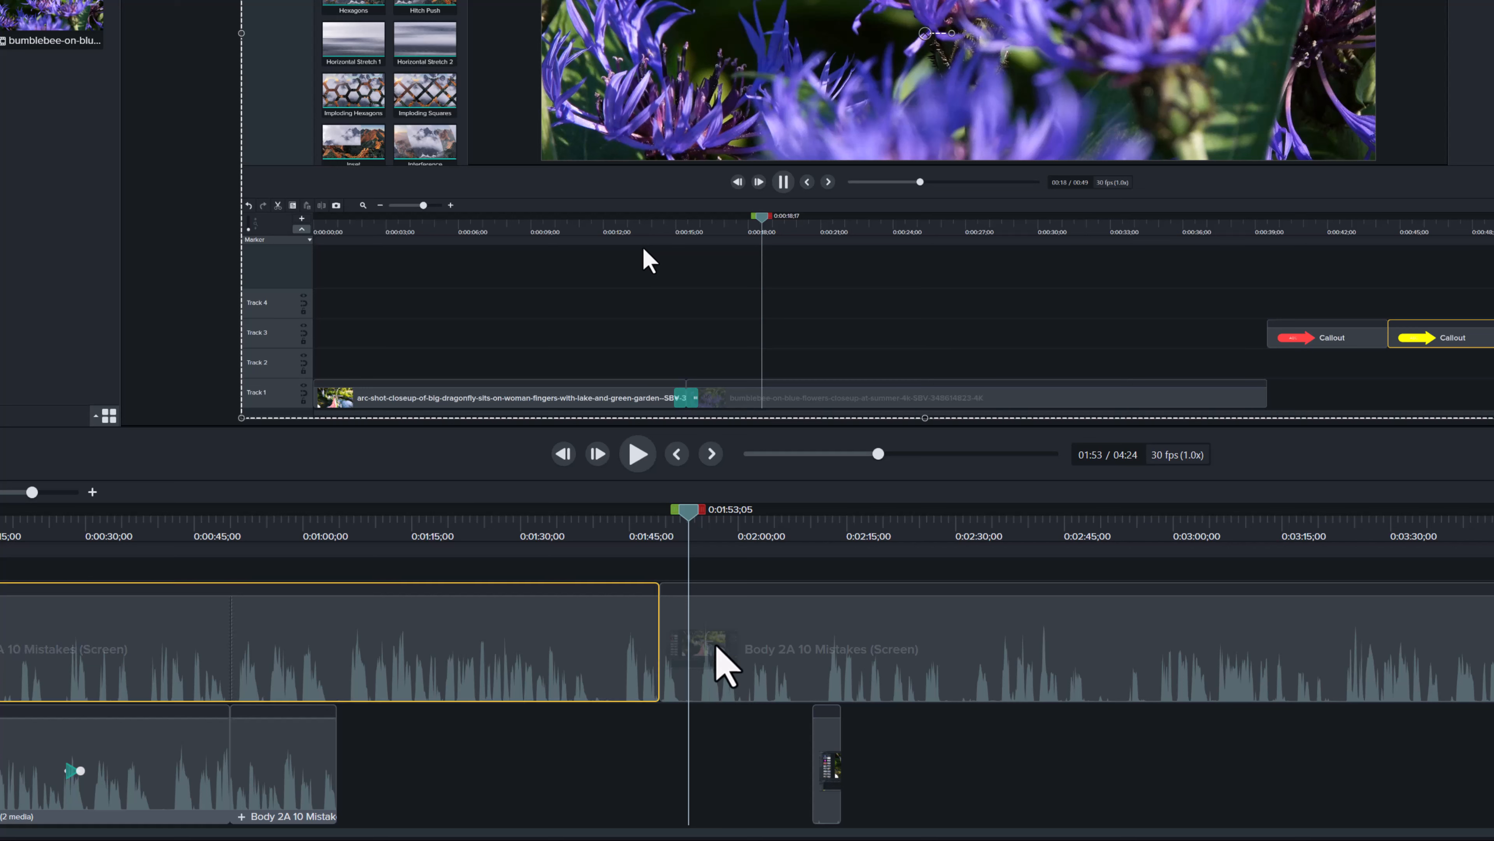
left_click(750, 642, "ctrl")
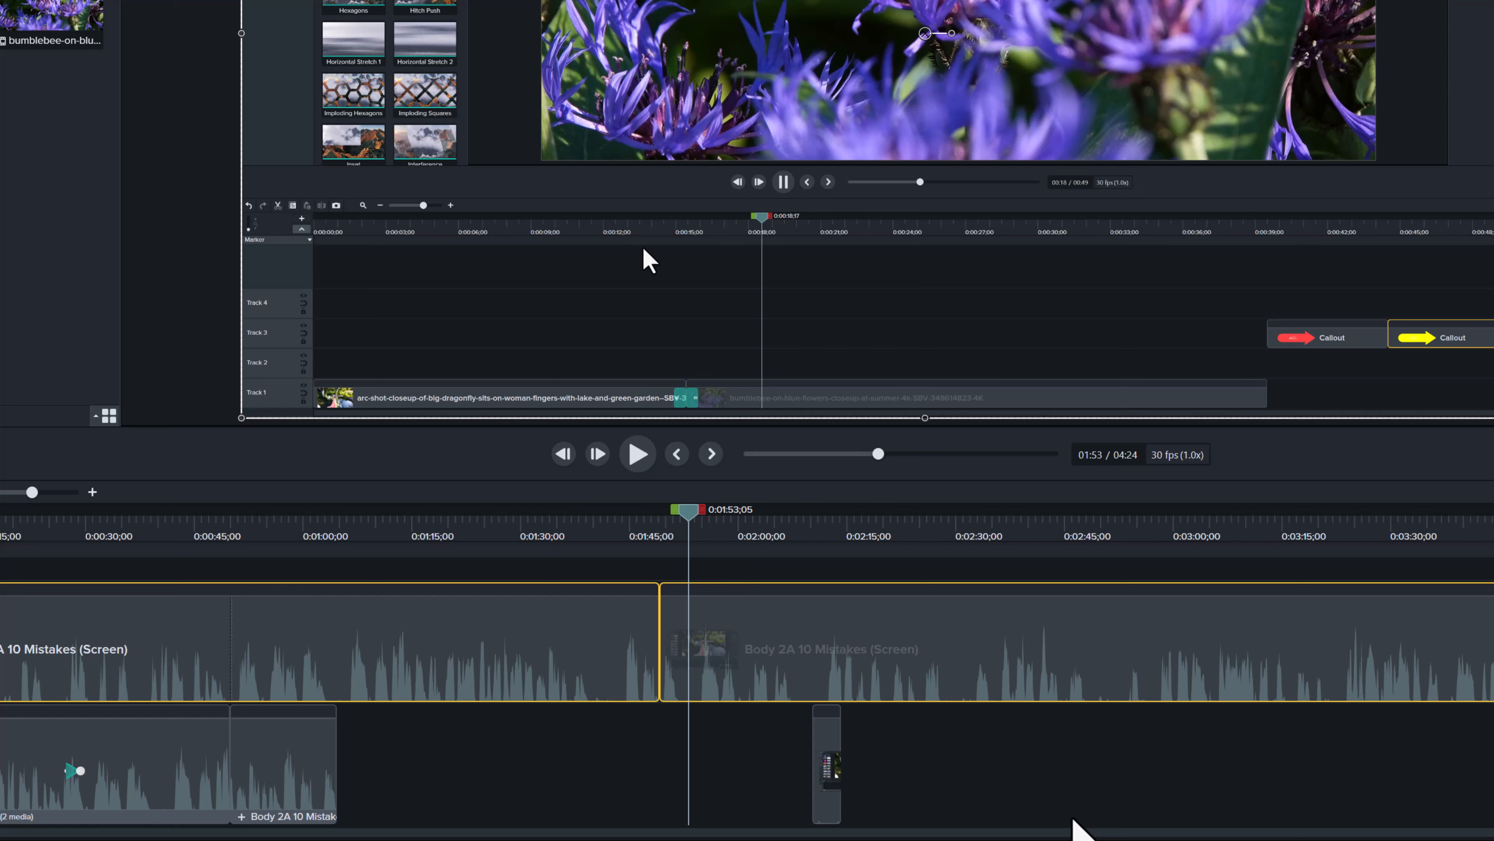
Step: Undo the clip moves and both splits of the screen recording
key("ctrl+z")
key("ctrl+z")
key("ctrl+z")
key("ctrl+z")
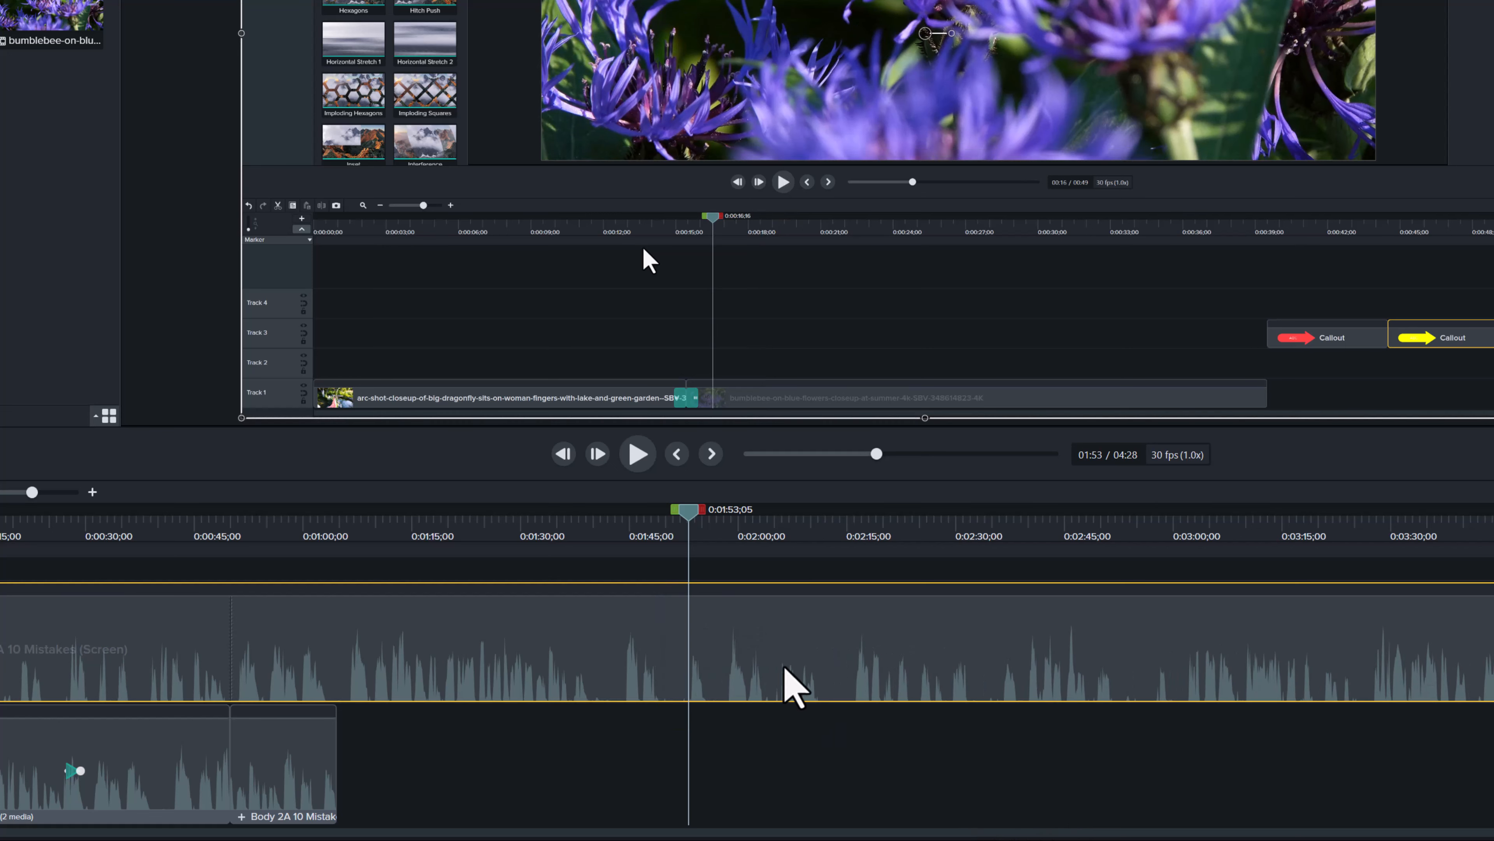
Step: Ripple delete the recording section between 0:01:49;07 and 0:01:53;05 and inspect the resulting join
left_click_drag(691, 511, 646, 512)
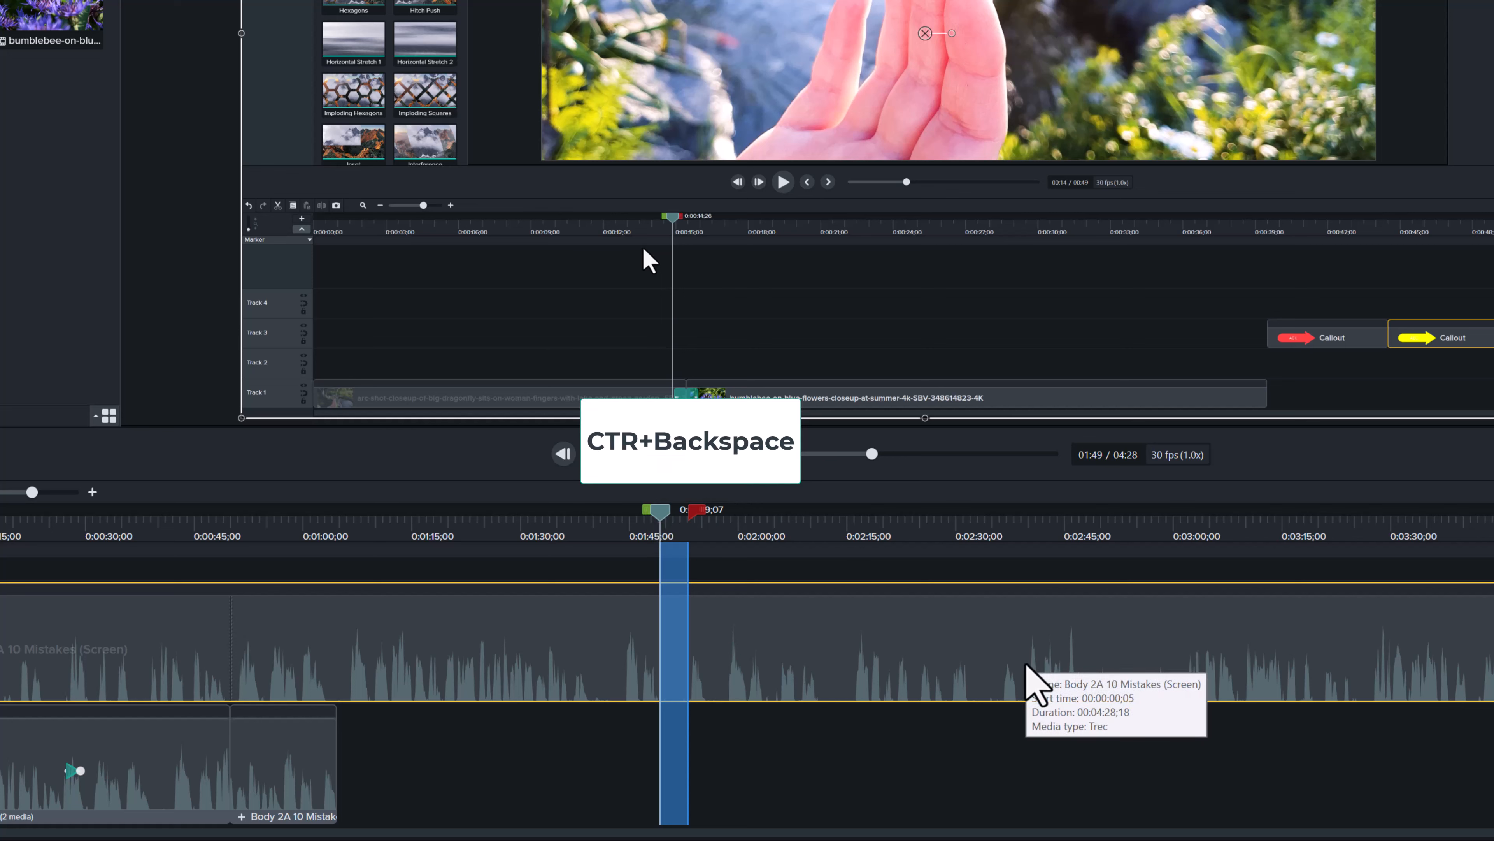
key("ctrl+BackSpace")
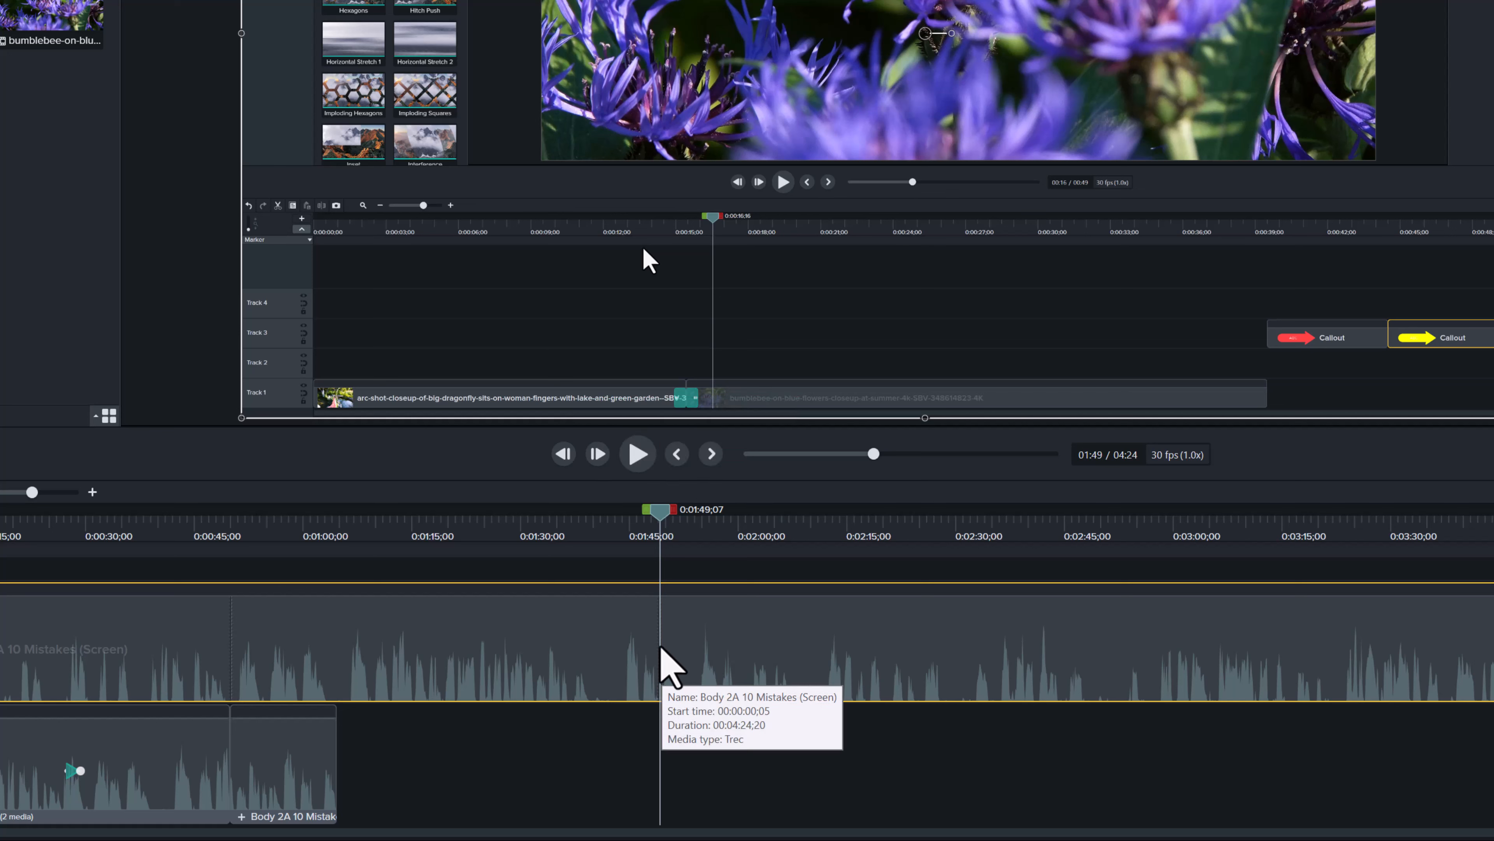
left_click_drag(659, 527, 569, 530)
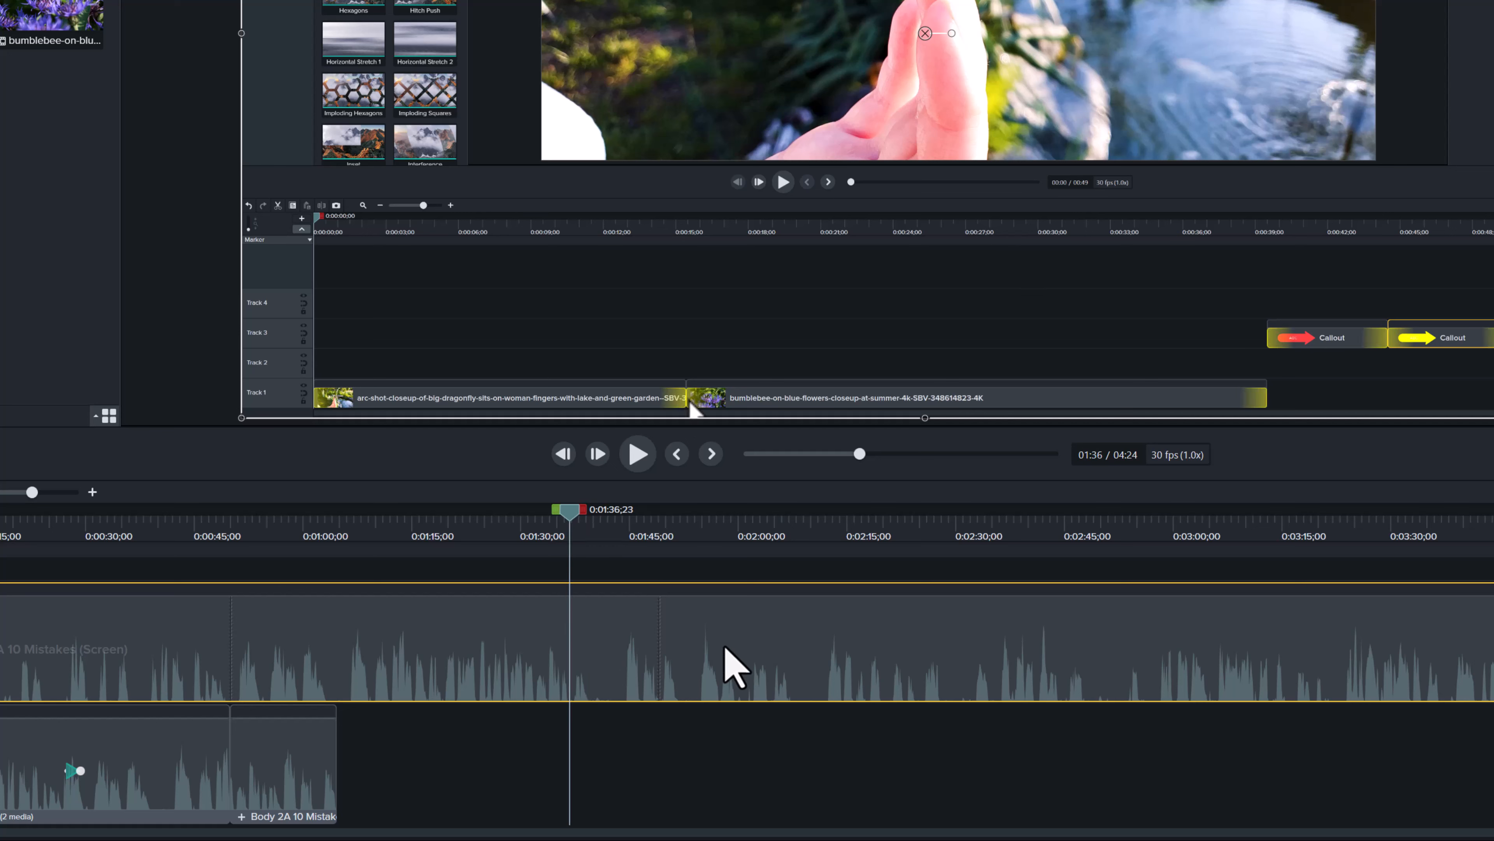
left_click(746, 787)
left_click(705, 659)
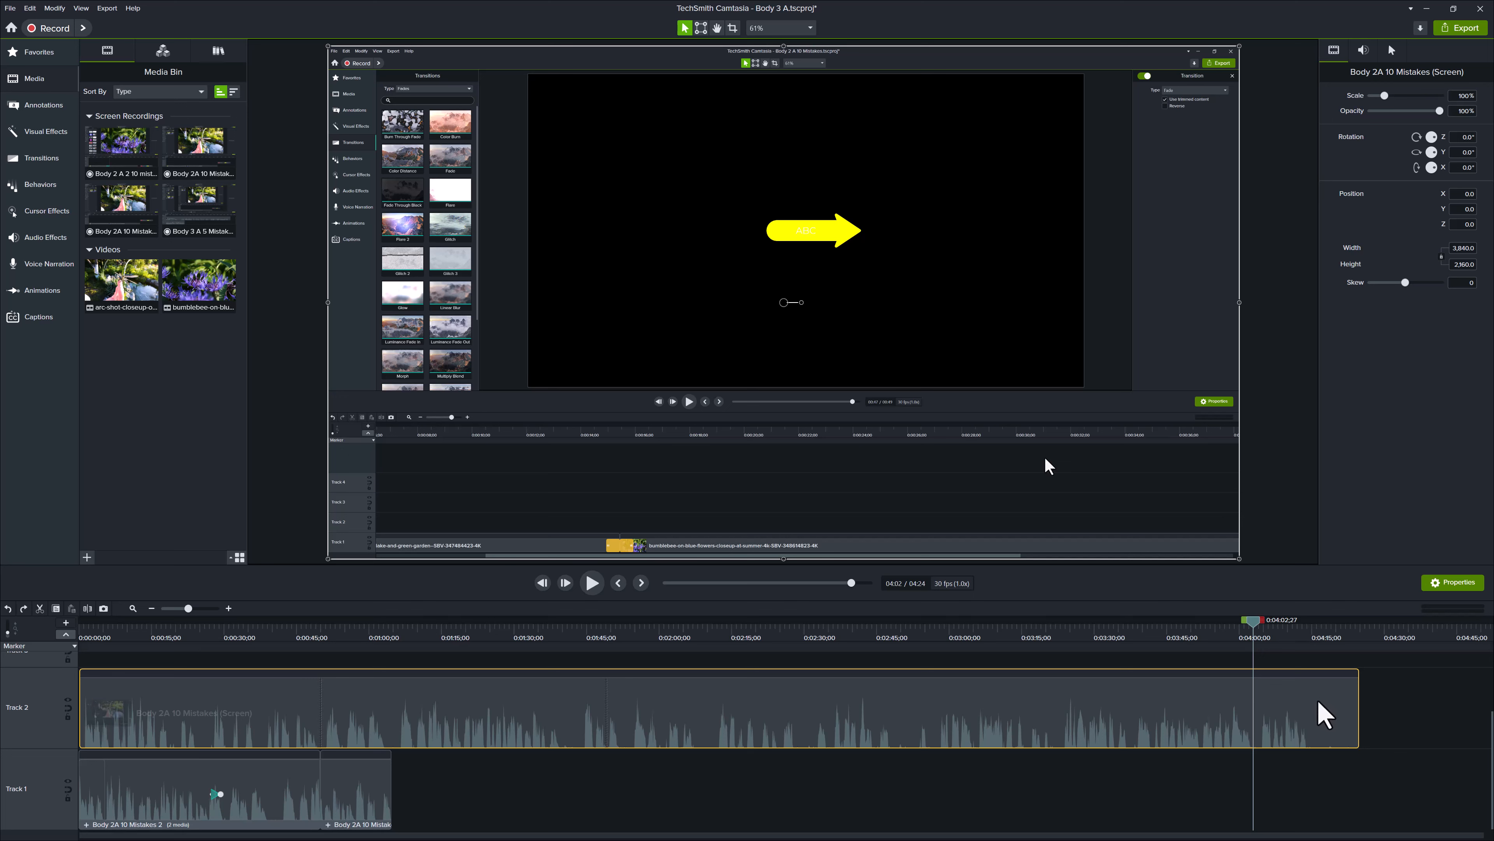
Step: Split the screen recording at 0:04:14;24 and move the short end section further along Track 2, leaving a gap
left_click_drag(1256, 623, 1311, 629)
key("s")
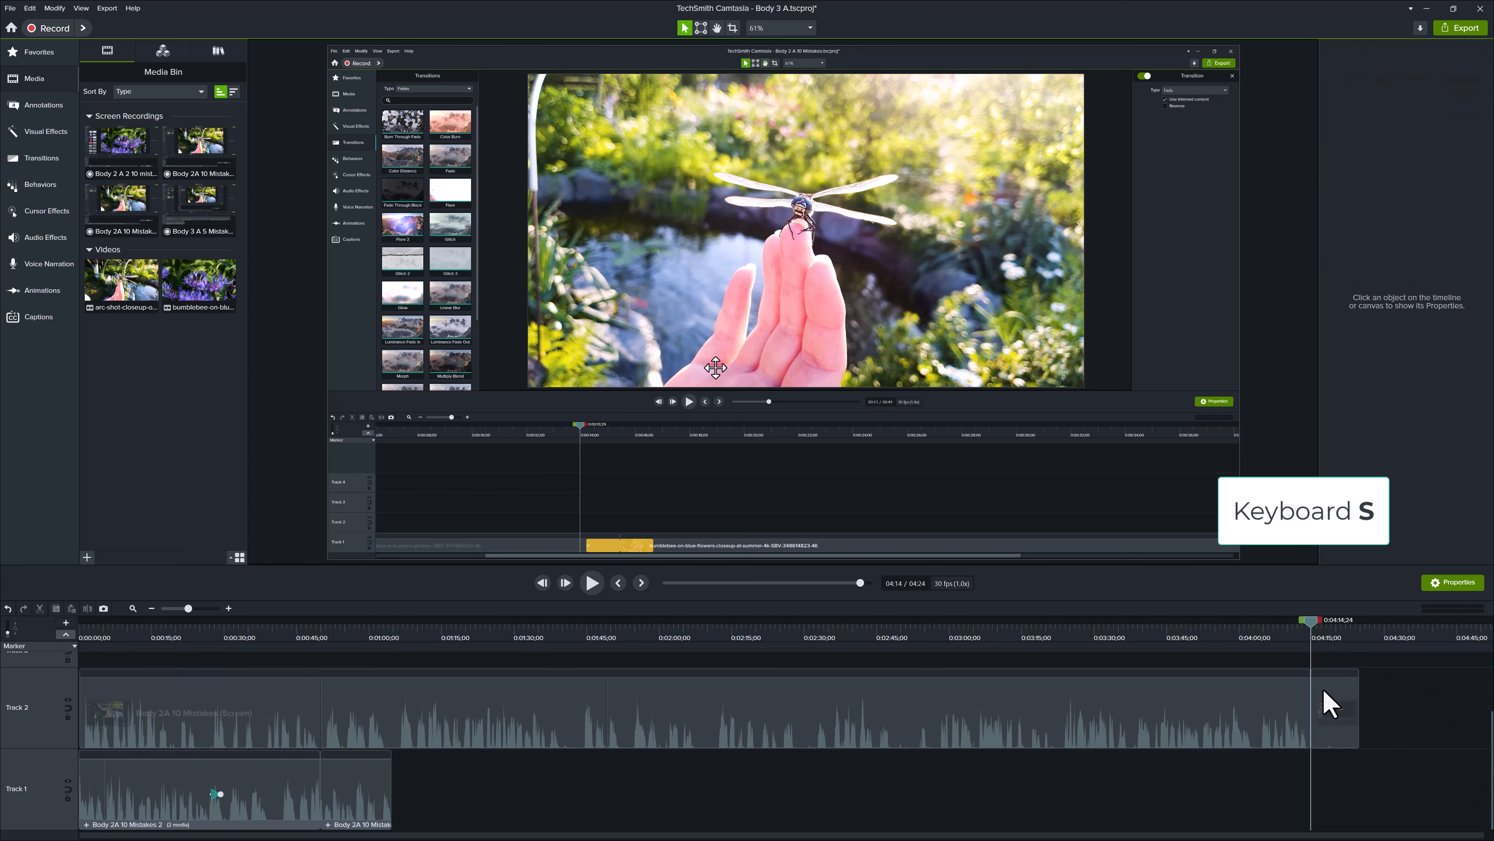
left_click(1331, 705)
left_click_drag(1330, 701, 1294, 704)
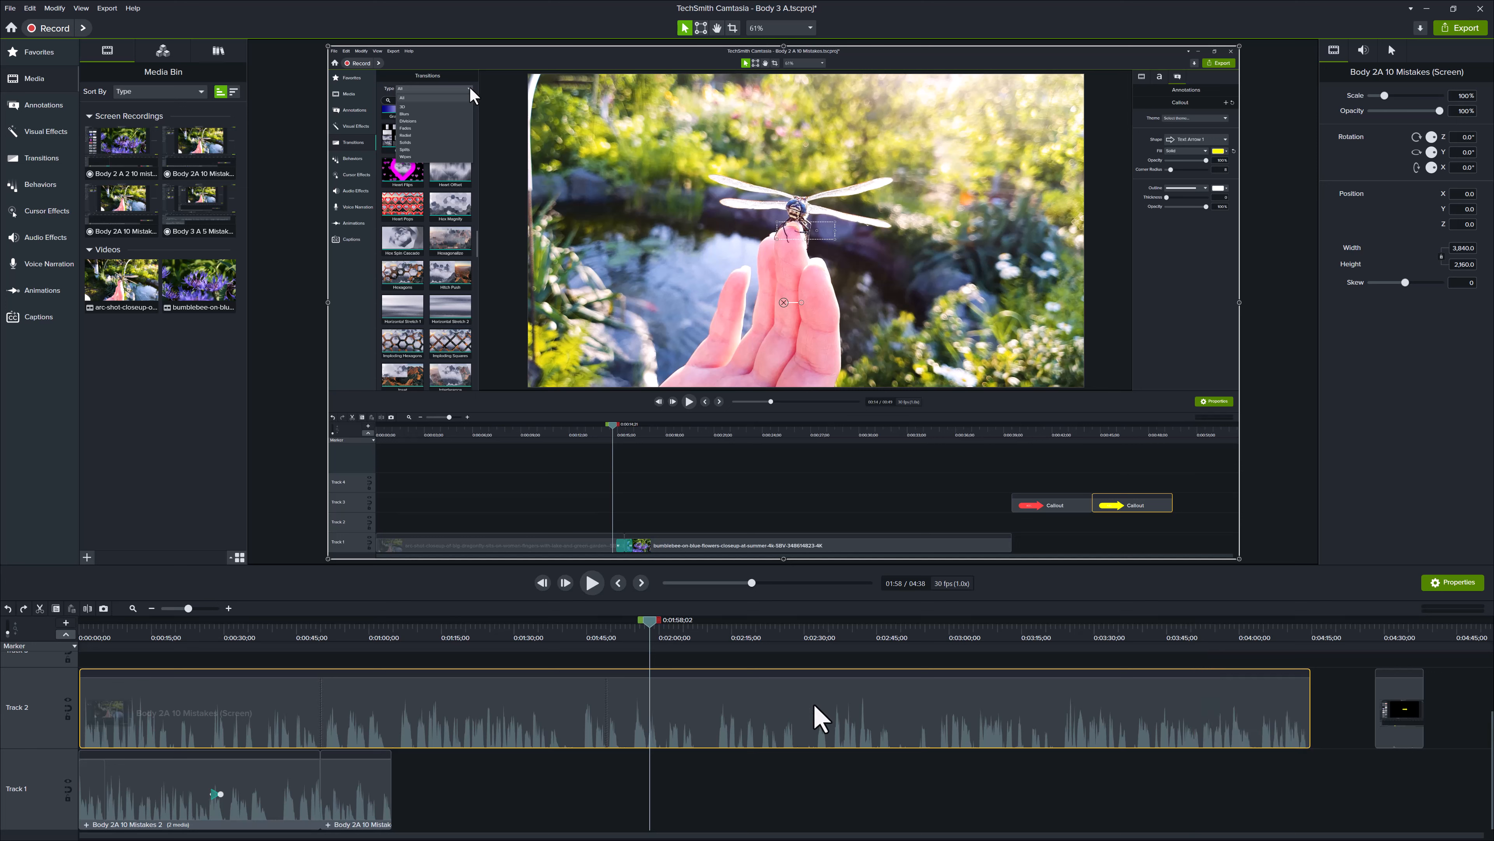
Step: Split the screen recording at 0:02:08;13 and shift its second part later to open a gap on Track 2
left_click_drag(652, 625, 699, 636)
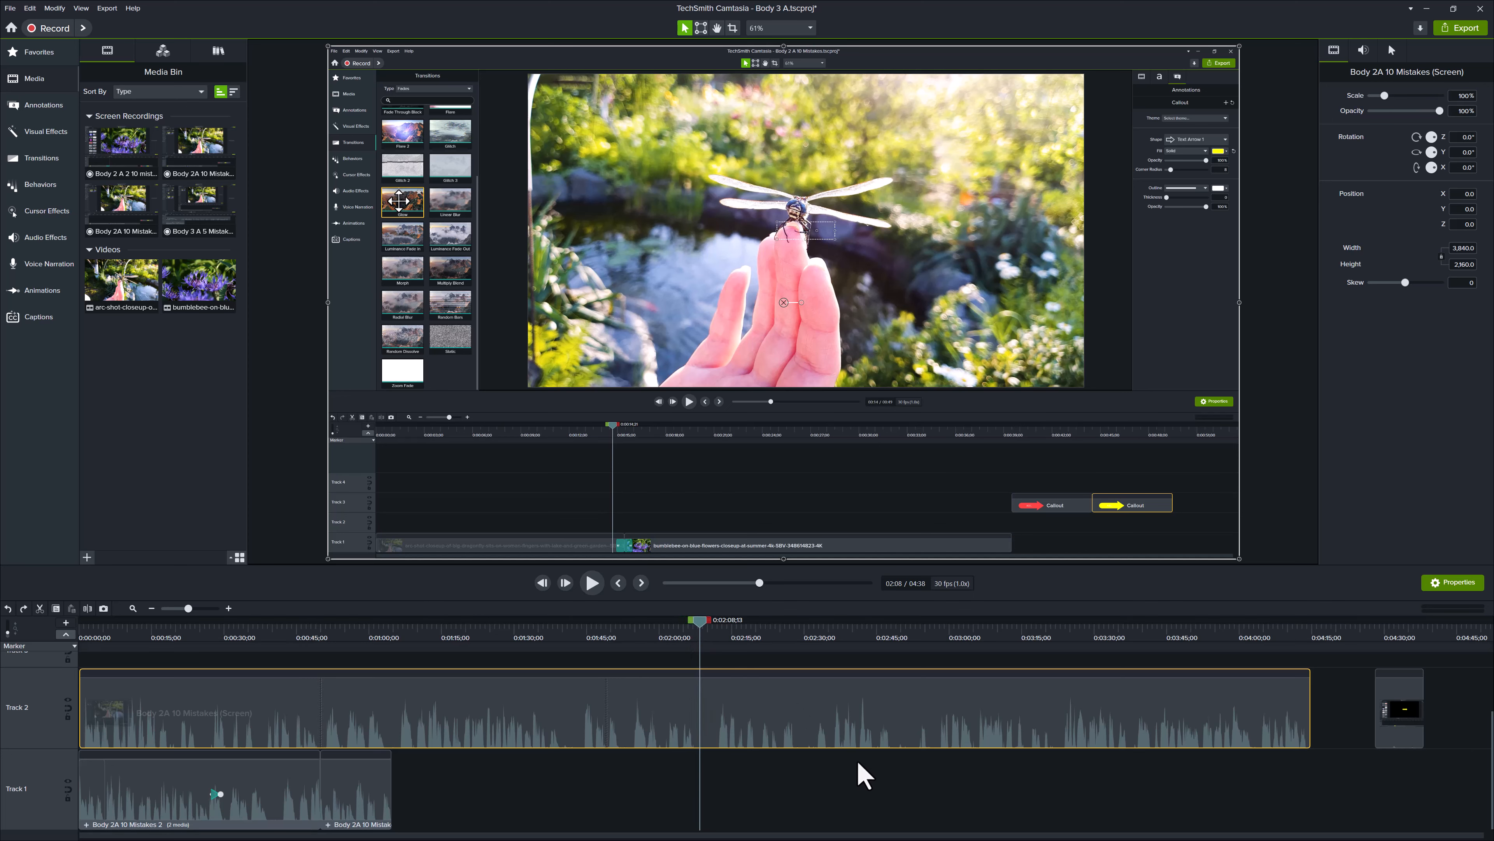
key("s")
left_click_drag(832, 718, 899, 711)
Step: Move the short end section into the gap between the two parts of the recording on Track 2
left_click(1394, 714)
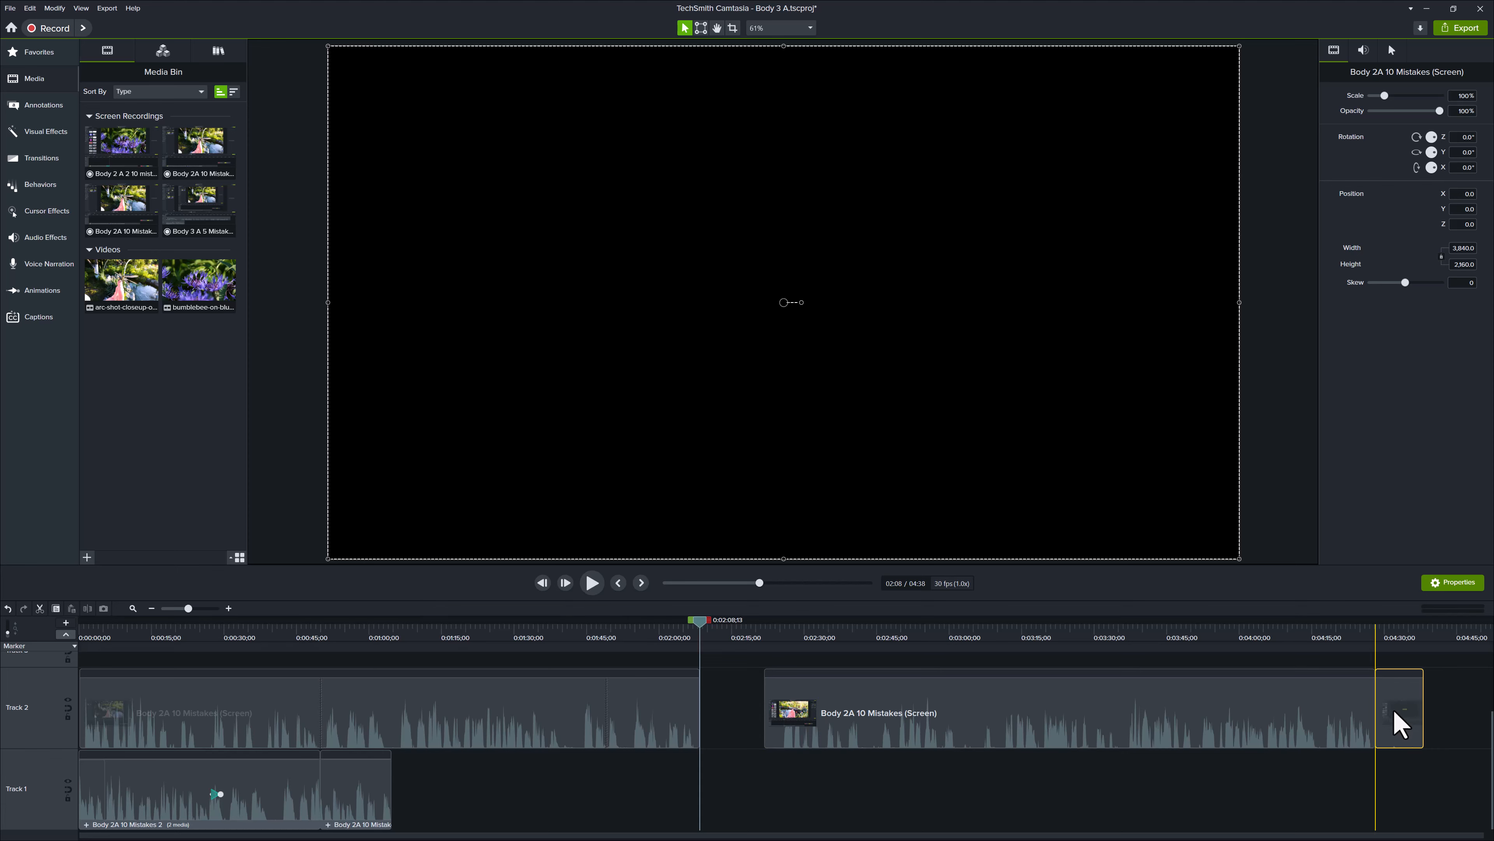
left_click_drag(1401, 721, 781, 705)
left_click(806, 721)
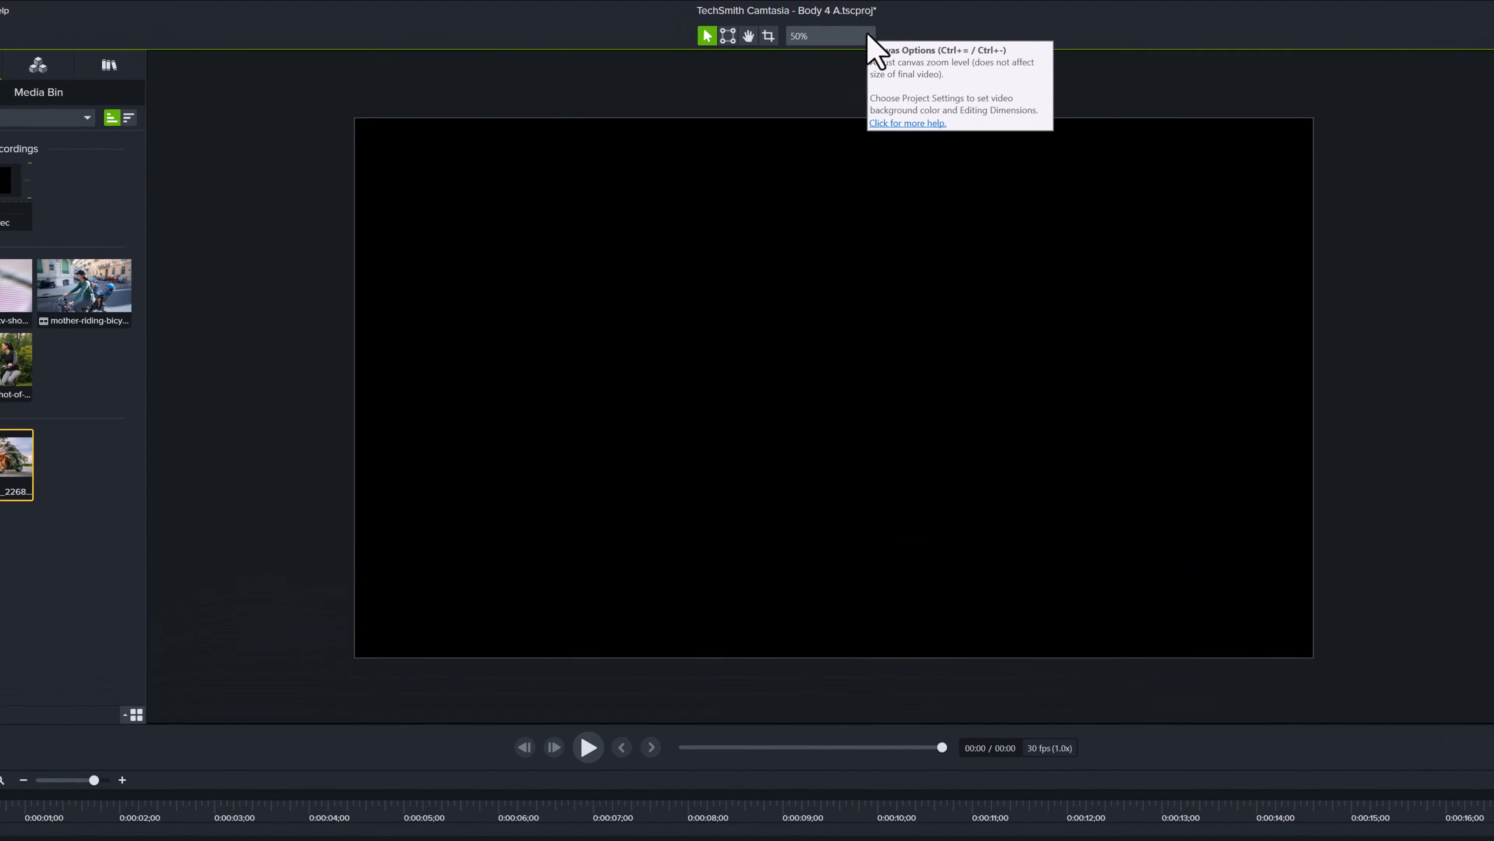
Step: In the project settings, change the canvas dimensions to FHD (1920x1080), then return them to 4K UHD (3840x2160)
left_click(868, 35)
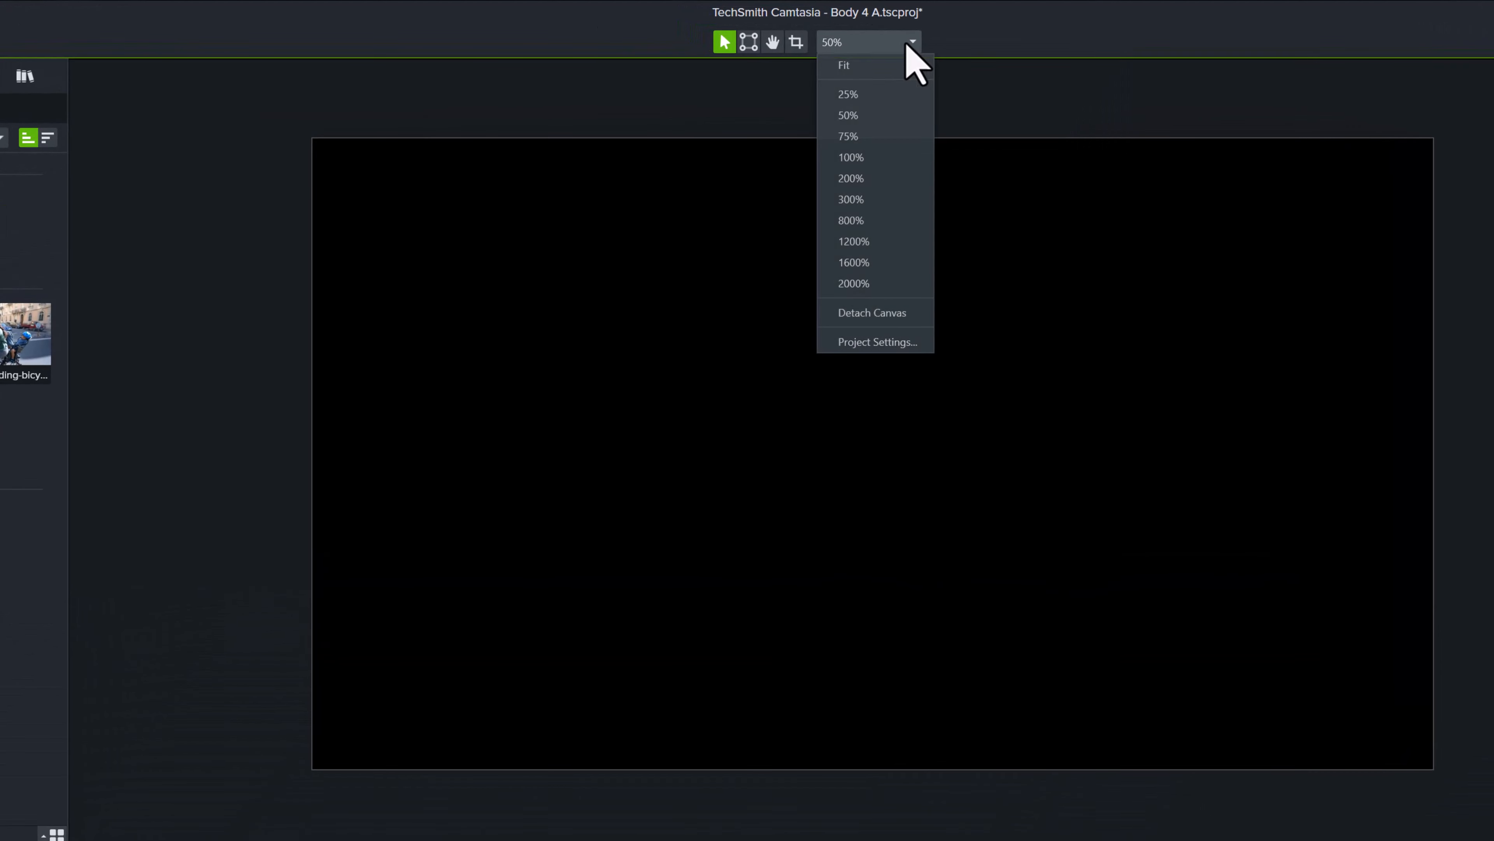
left_click(864, 342)
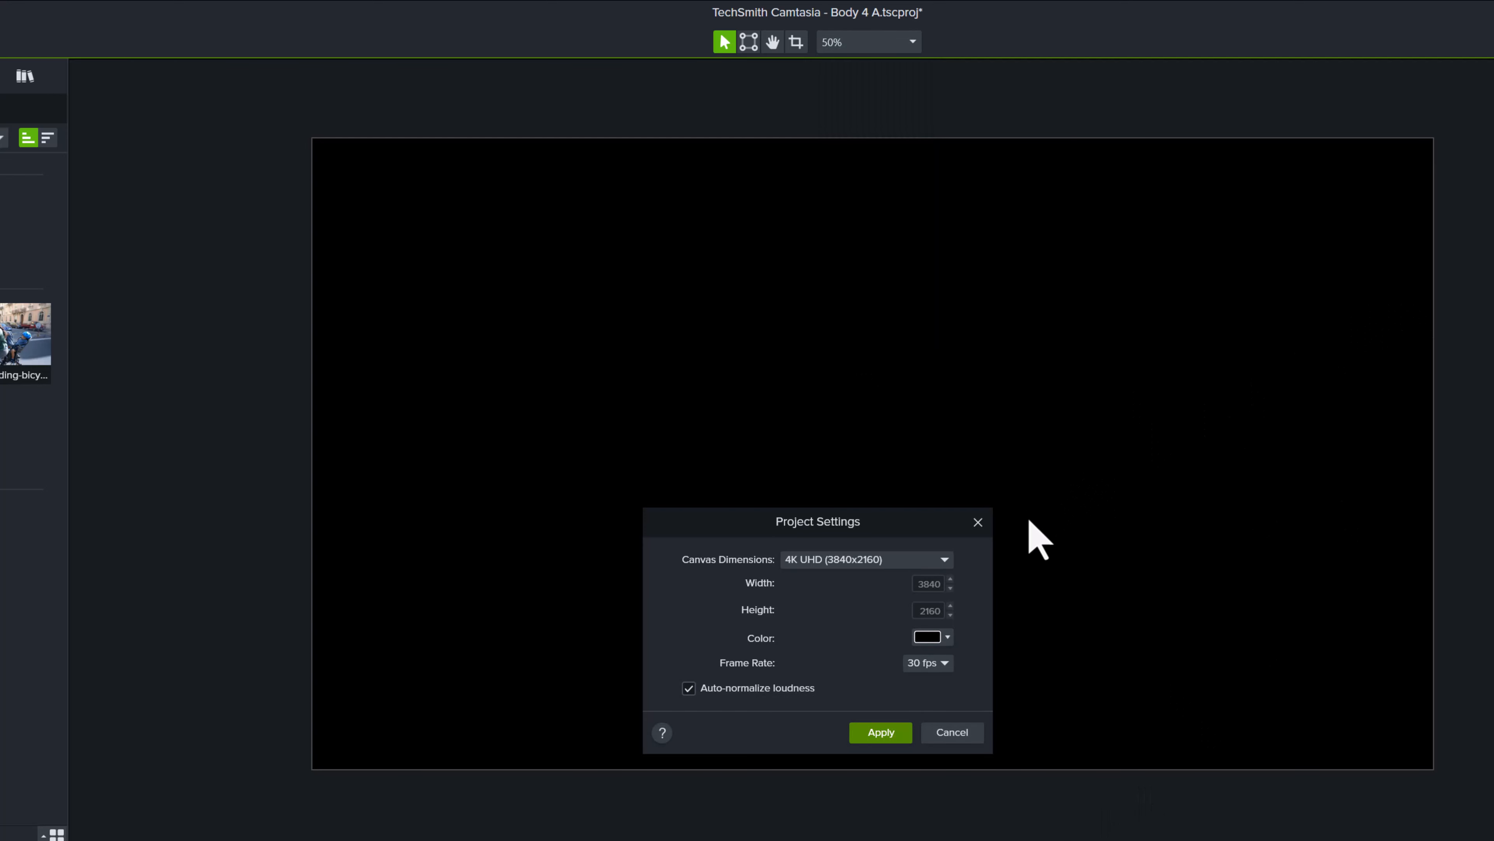
left_click(943, 560)
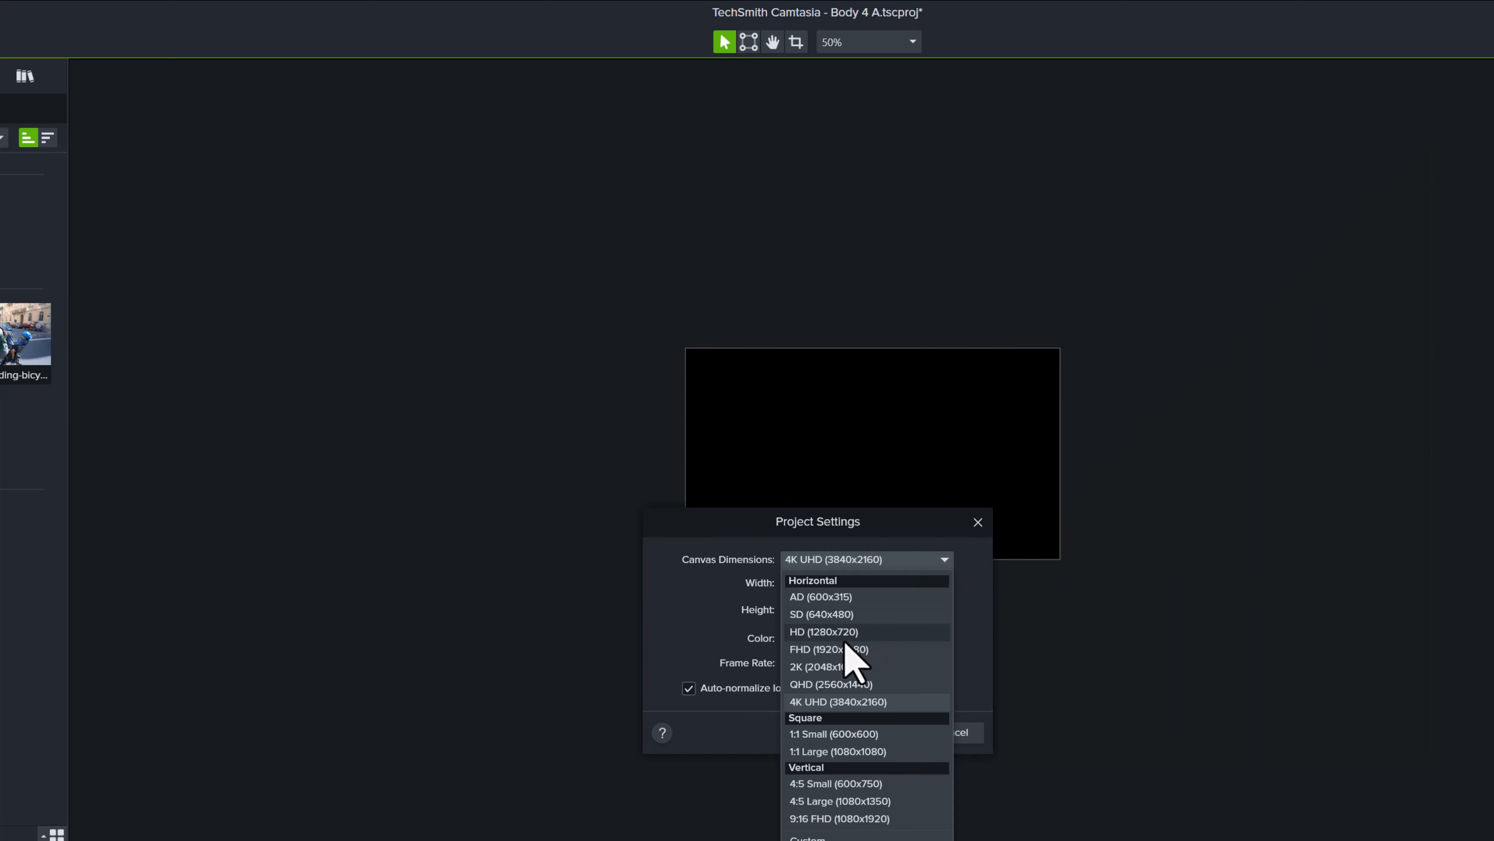
left_click(870, 653)
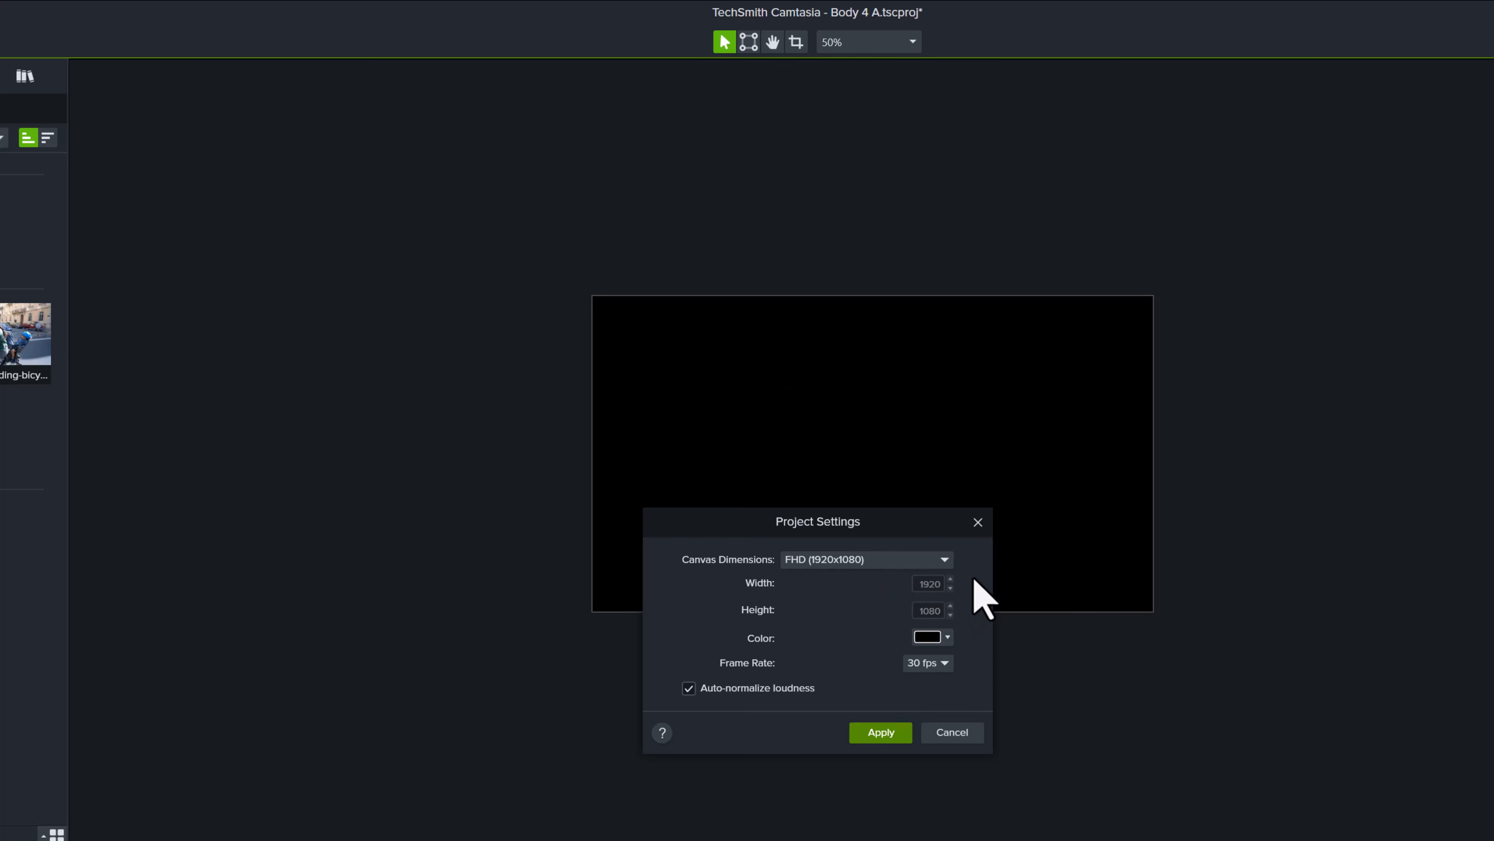
left_click(944, 564)
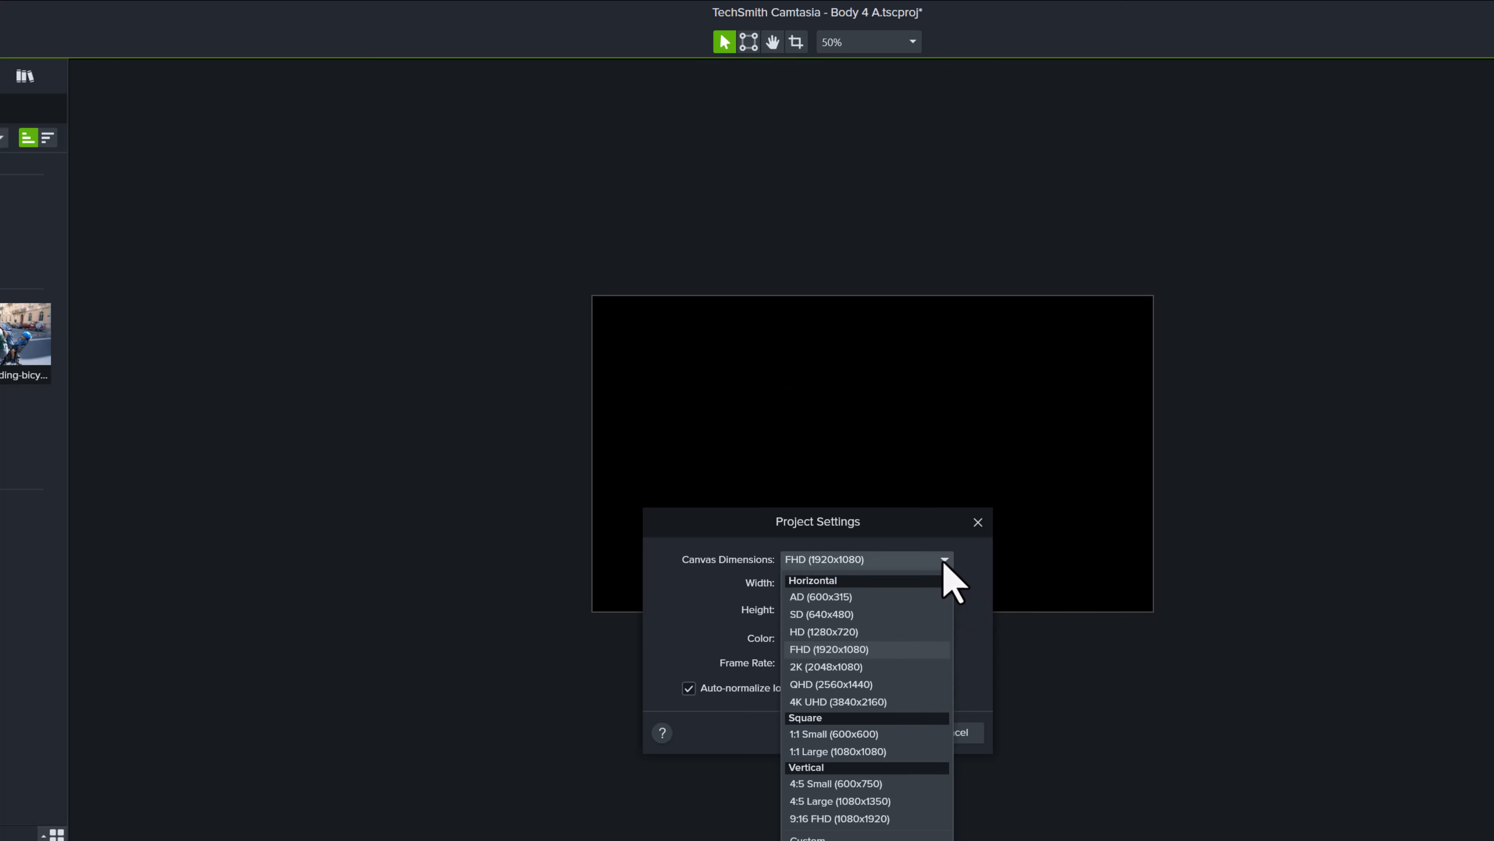
left_click(836, 704)
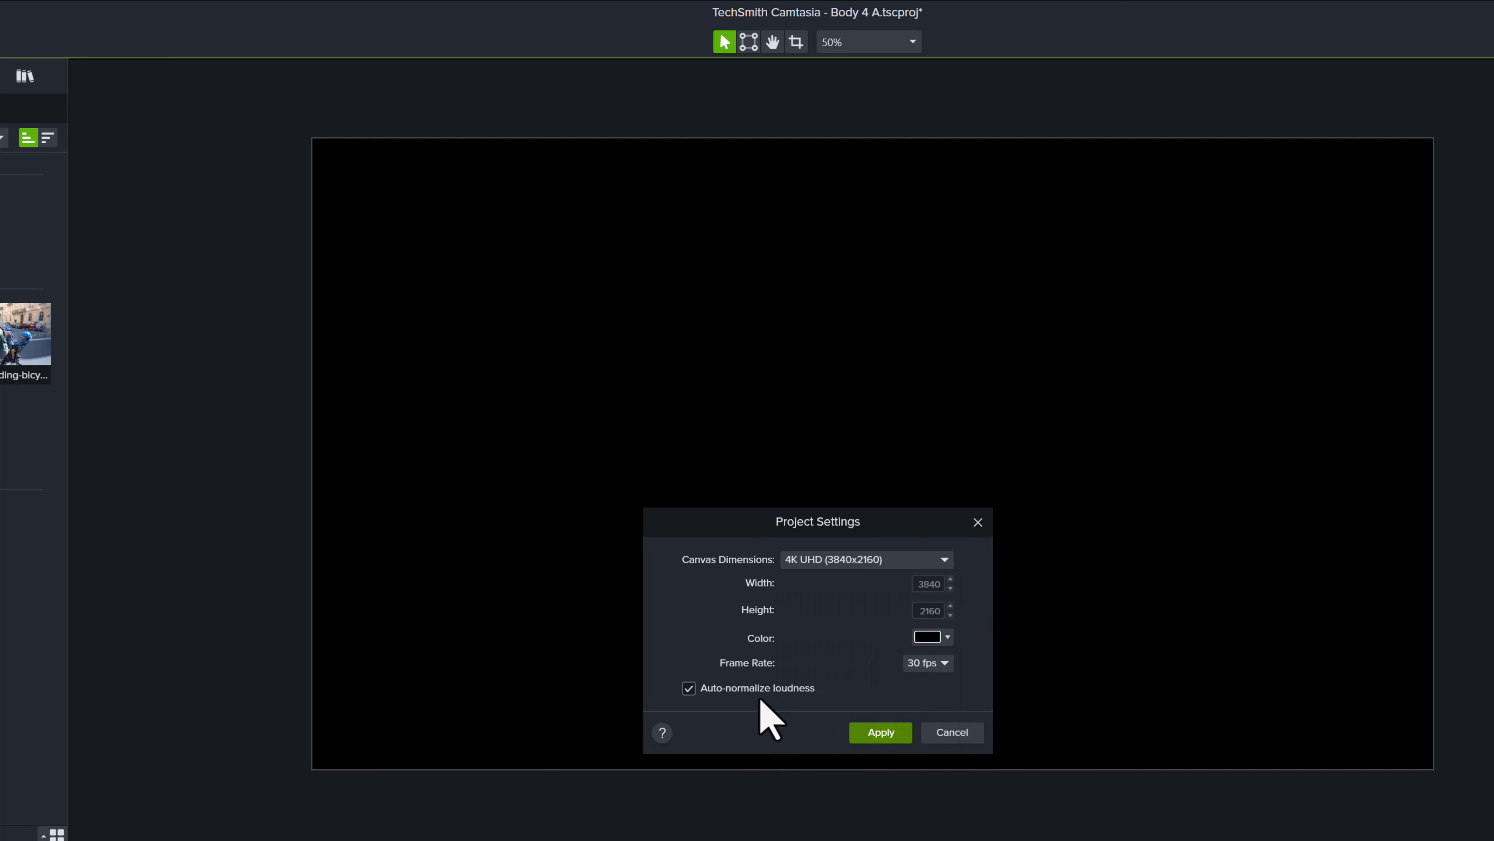
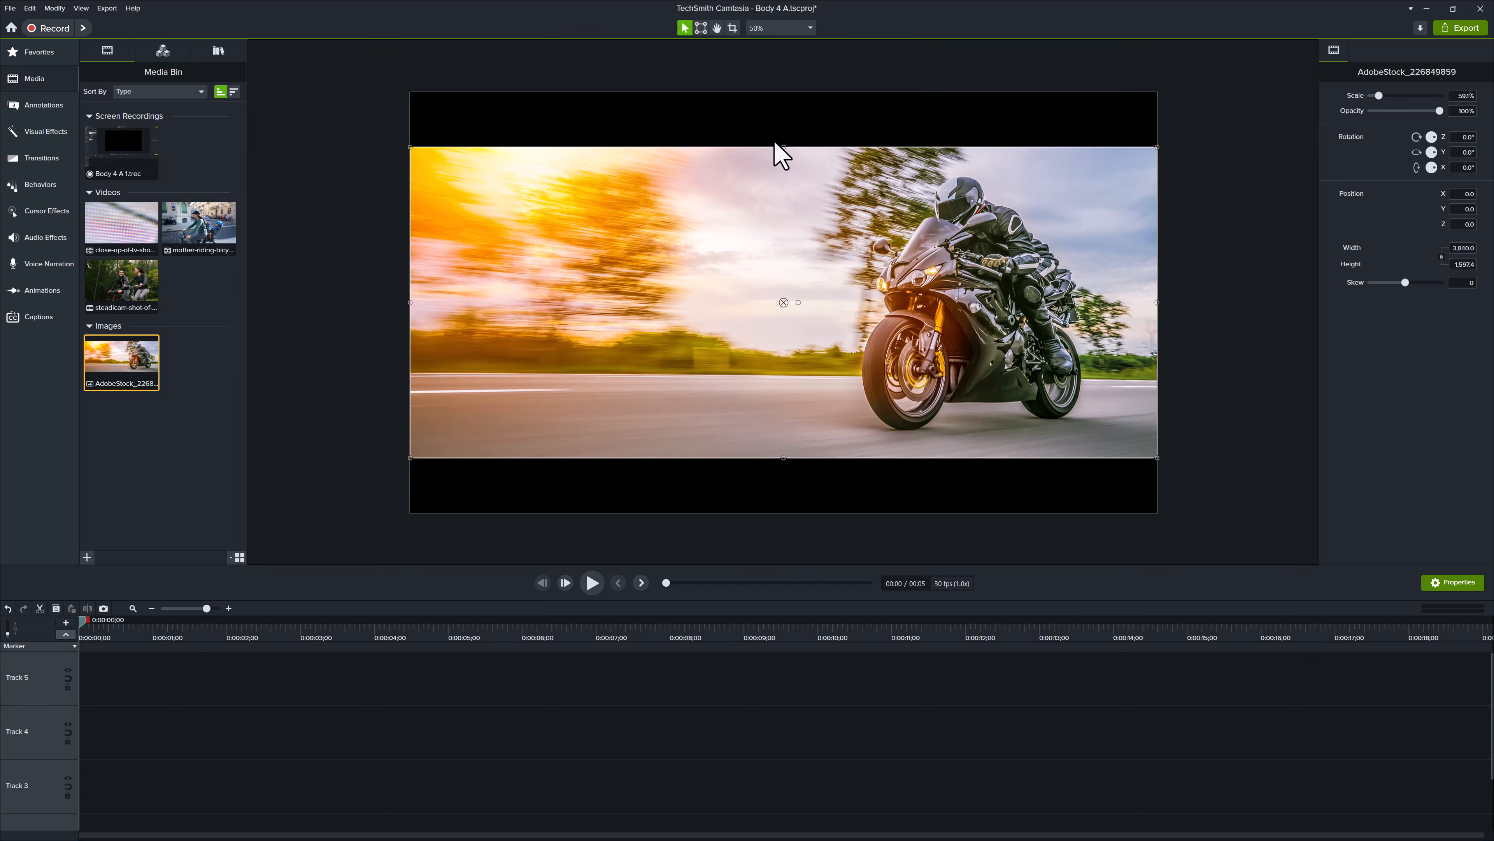
Step: Scale the motorcycle image to about 79.9% so it covers the canvas and shift it left to frame the rider
left_click_drag(785, 148, 794, 92)
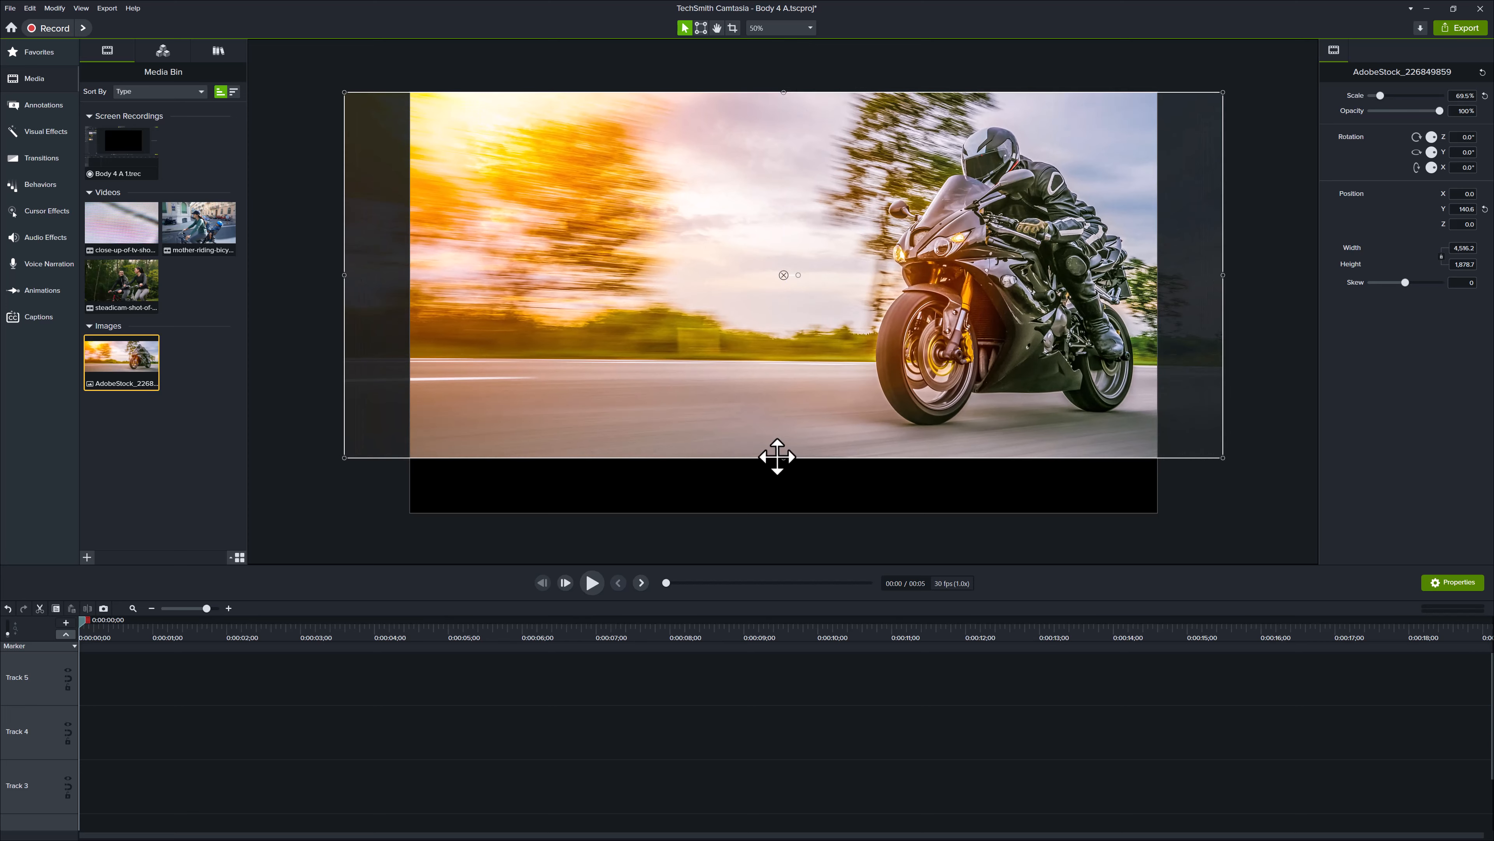
left_click_drag(784, 458, 783, 509)
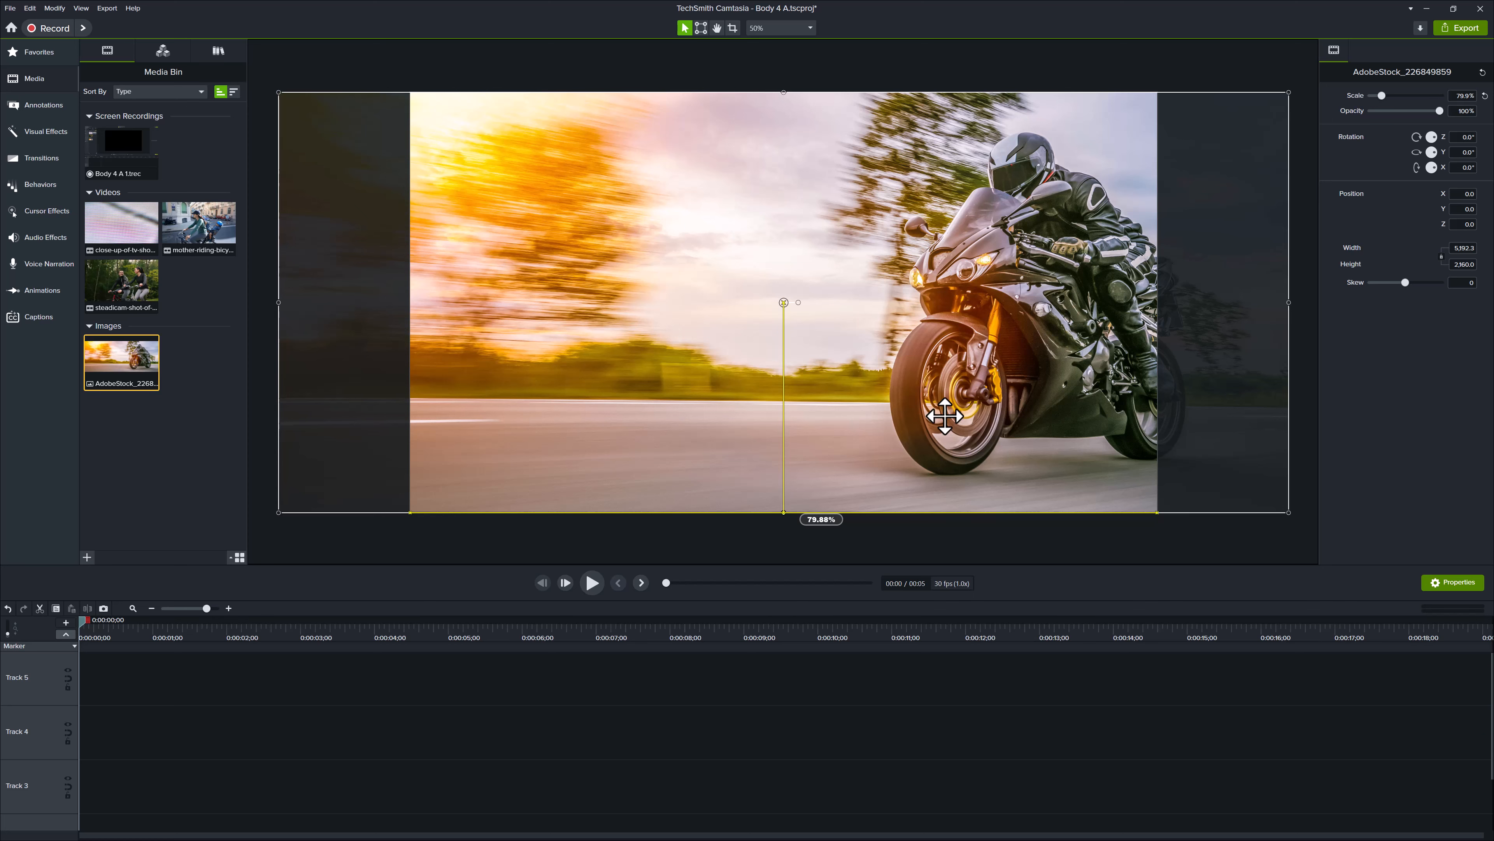
left_click_drag(1018, 291, 900, 295)
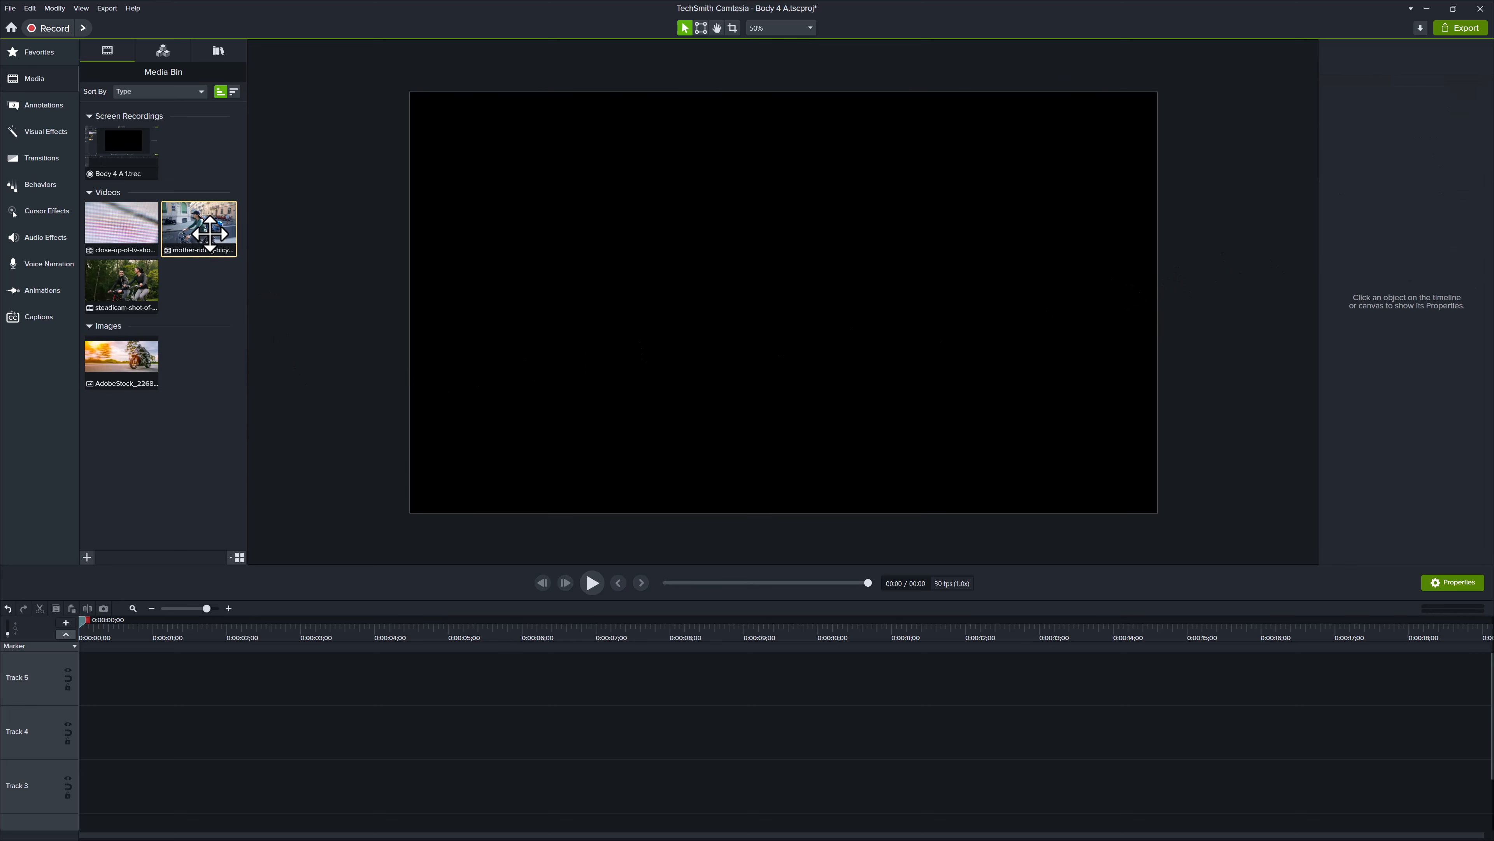
Step: Add the mother-riding-bicycle video to the canvas, centre it and check that it fills the whole frame
left_click_drag(199, 227, 790, 306)
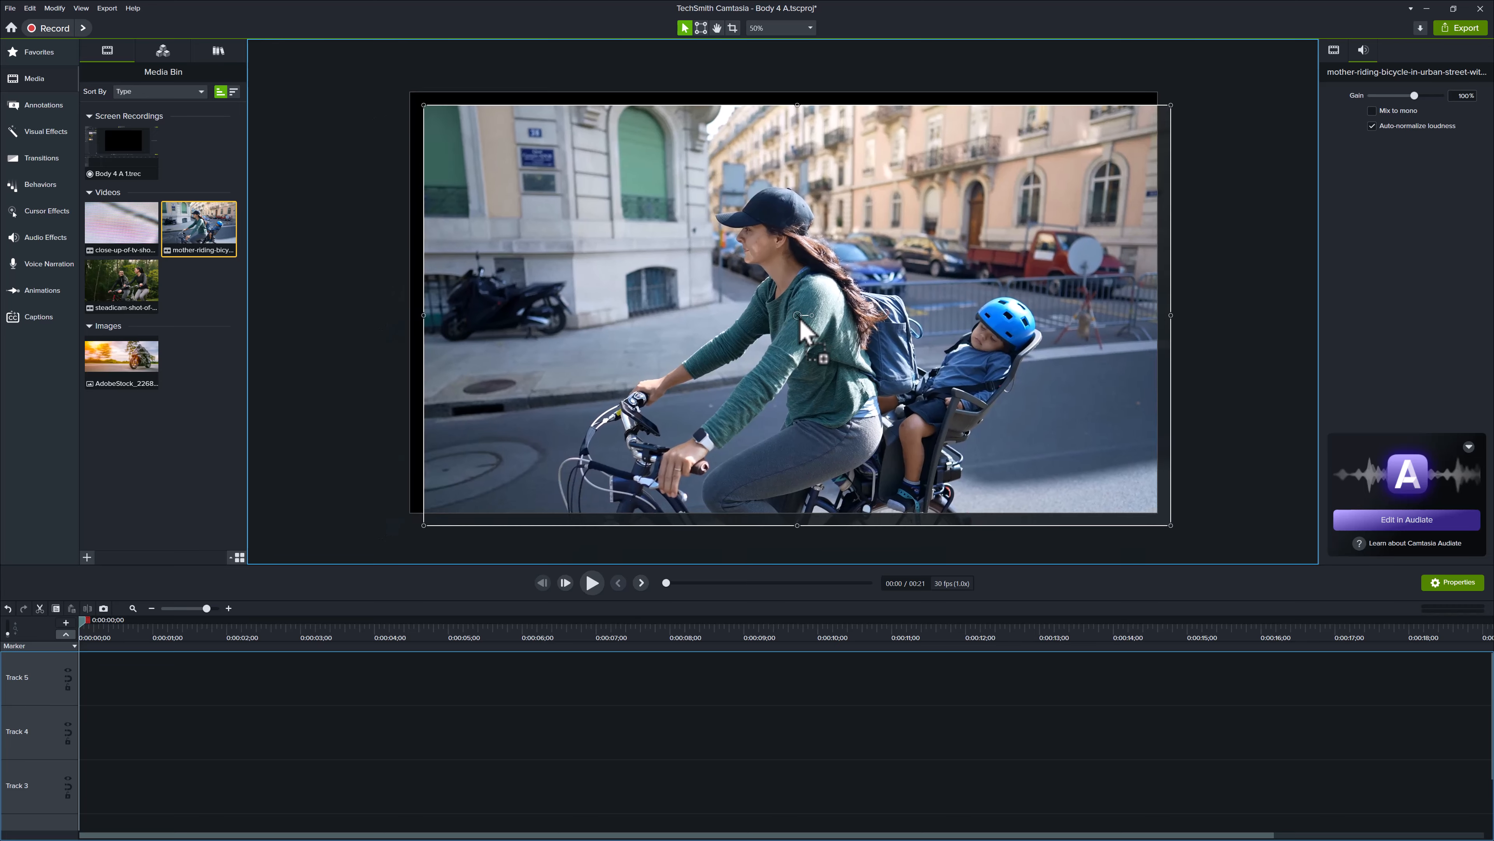
left_click(1203, 334)
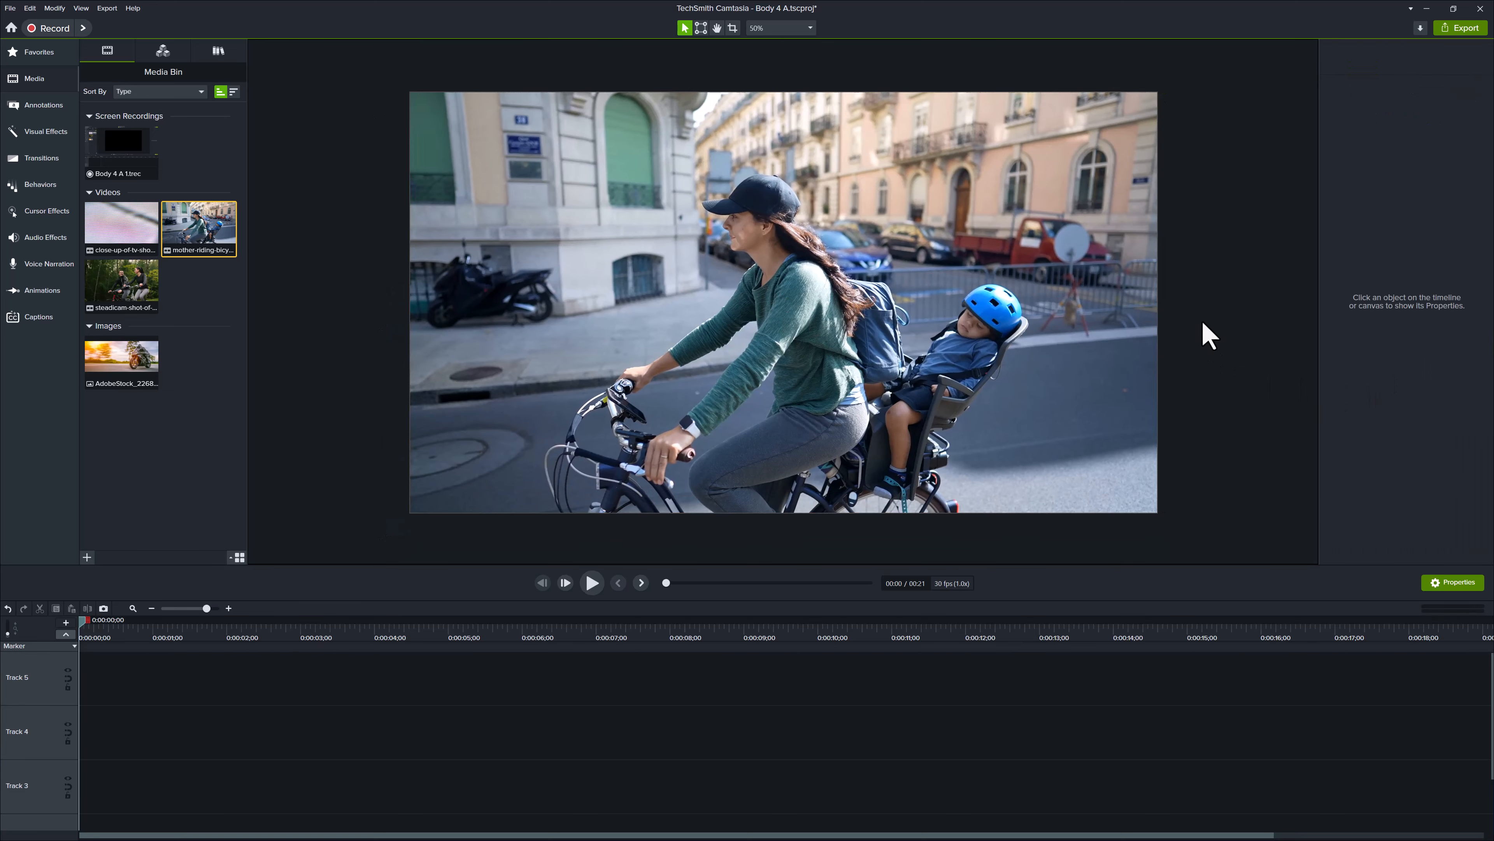
key("ctrl+a")
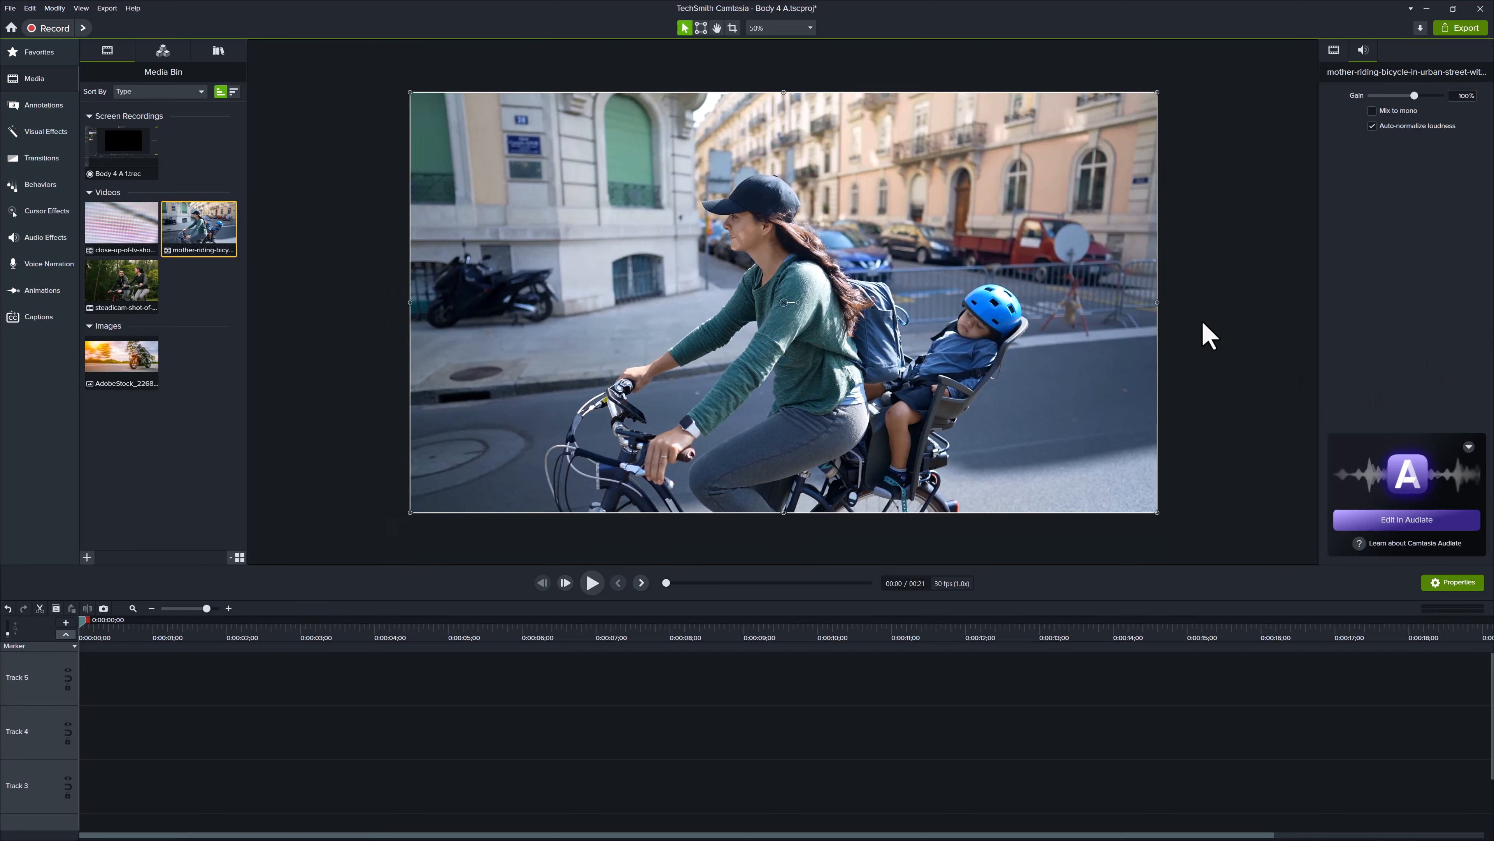
left_click(1210, 283)
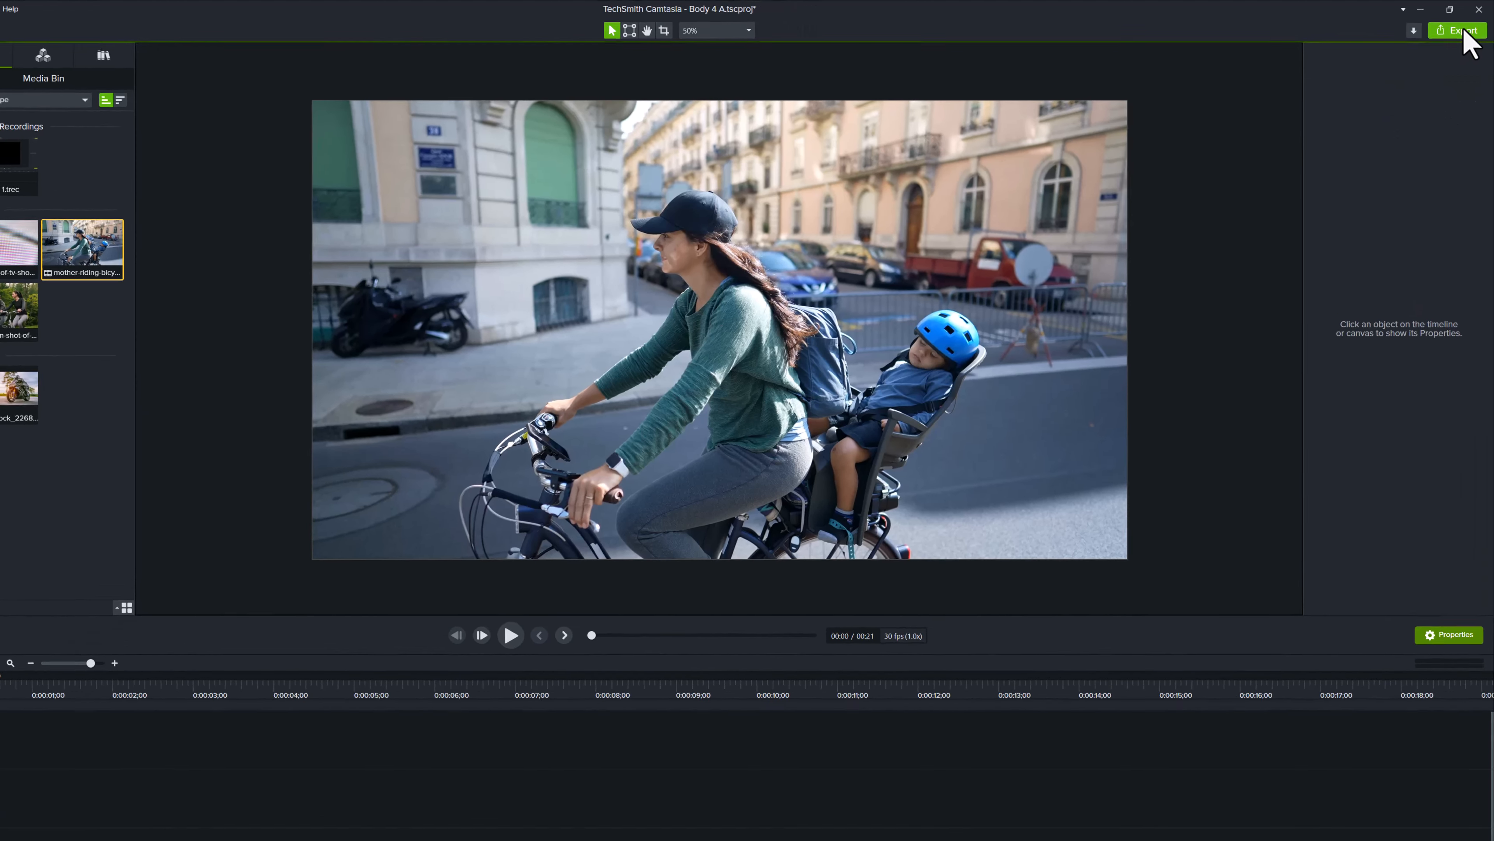
Step: Open the local file export settings and examine the dimensions and presets in the advanced settings
left_click(1465, 27)
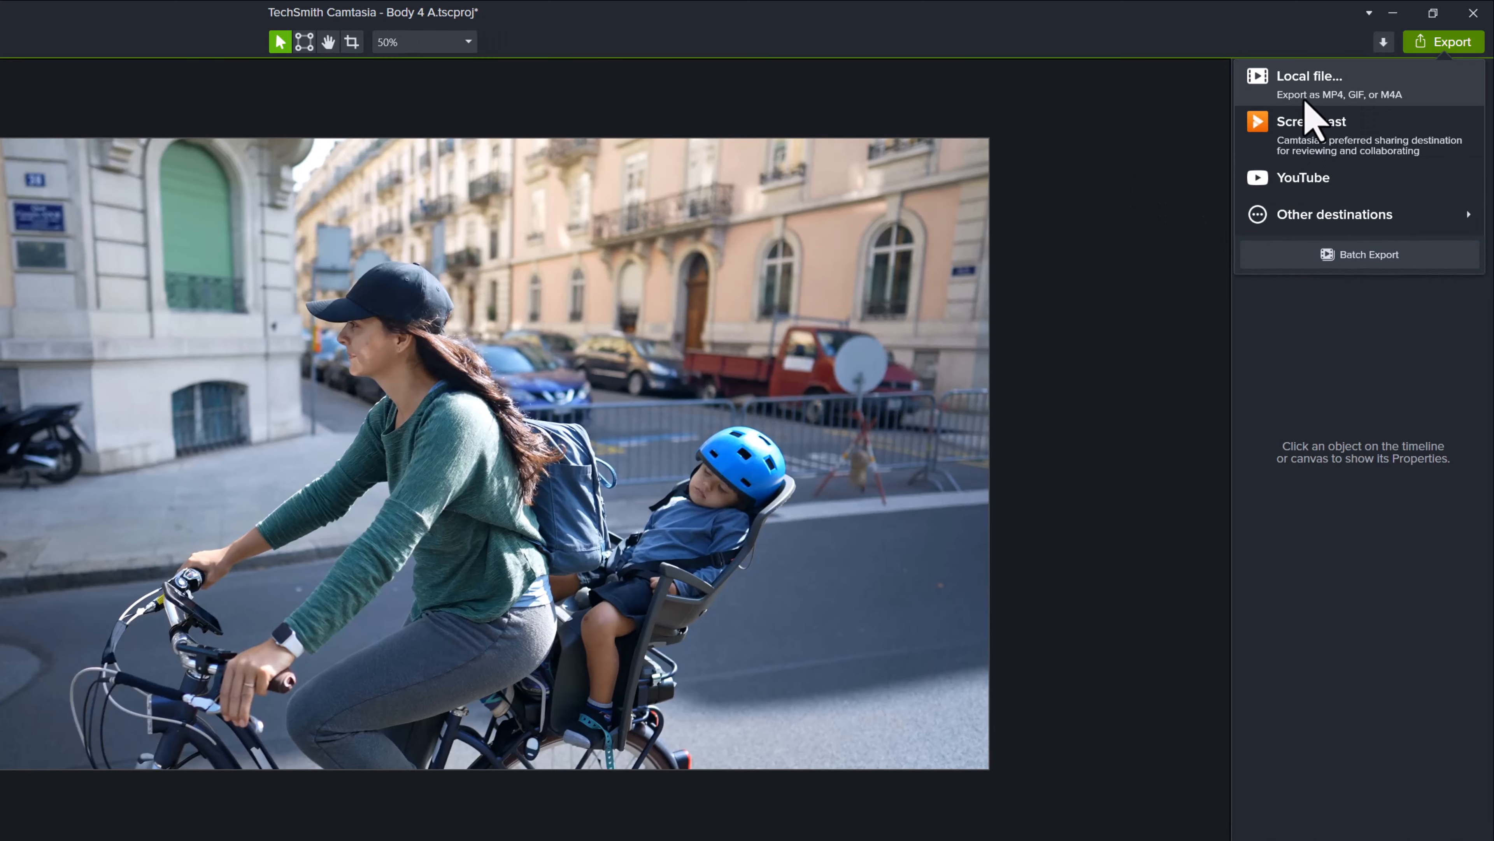
left_click(1299, 85)
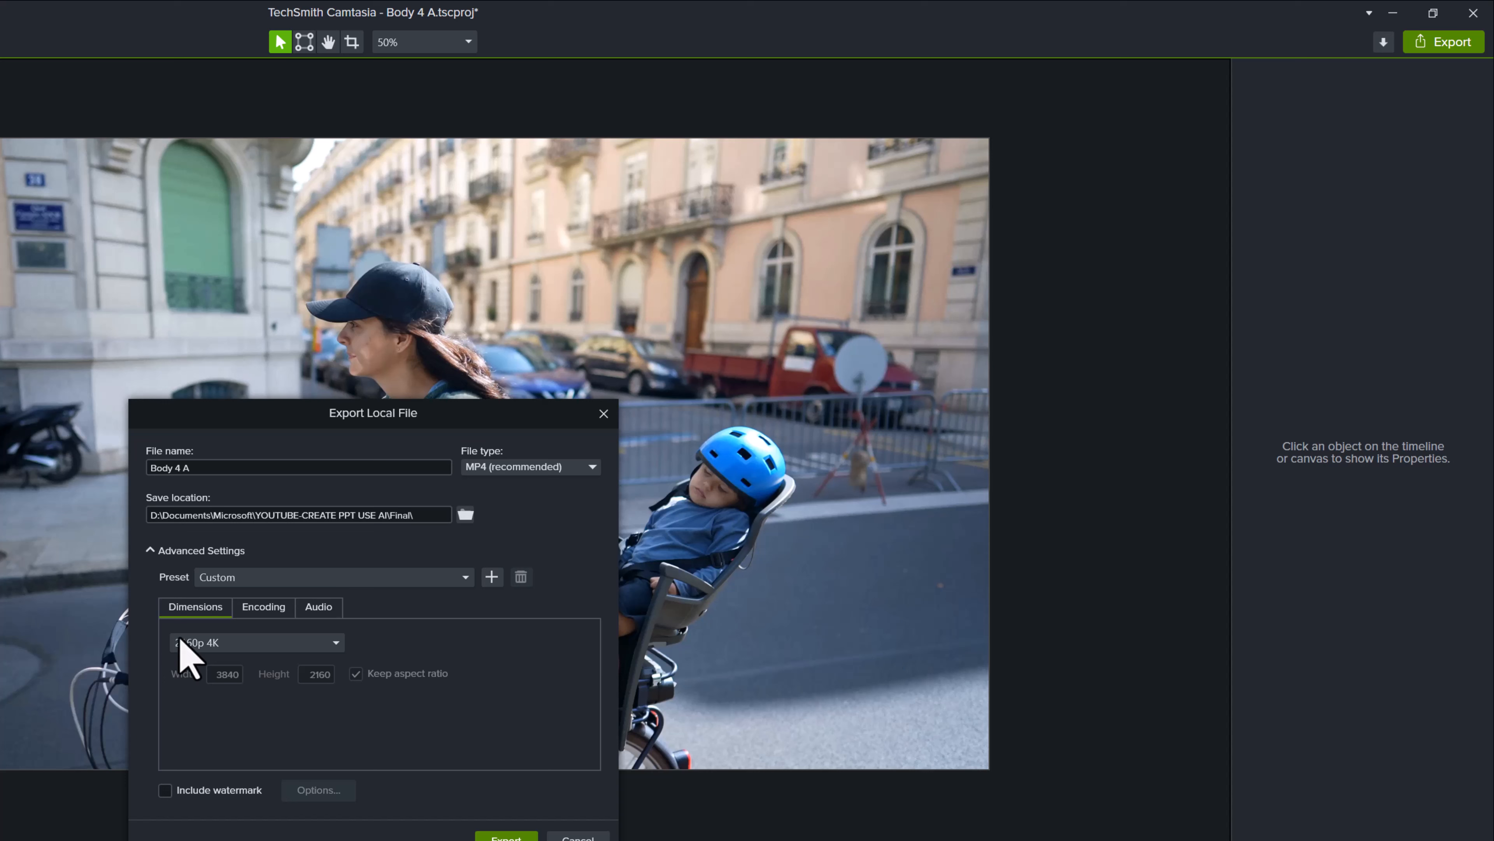
left_click(465, 577)
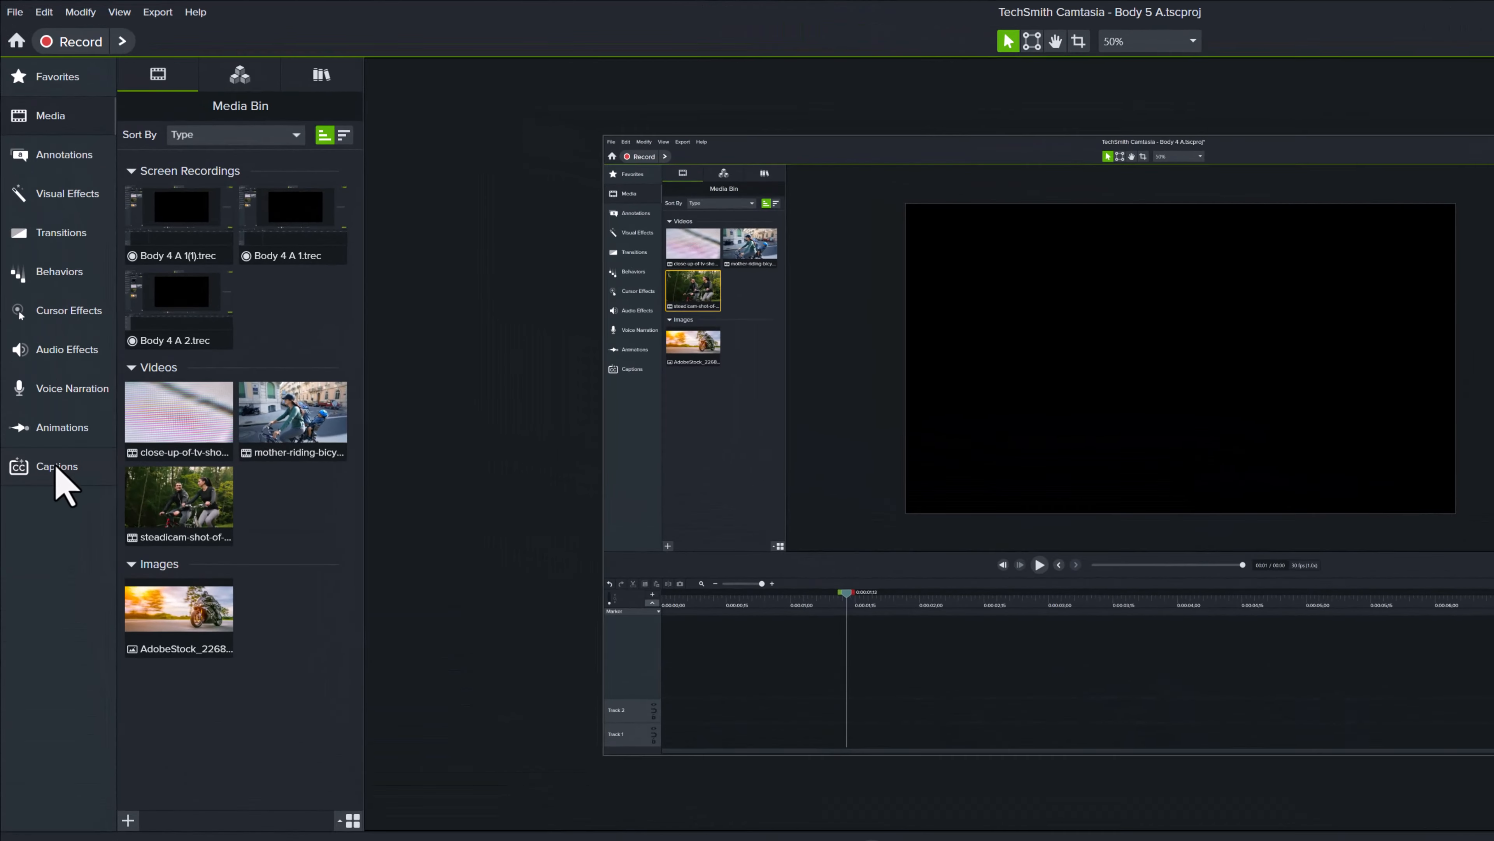
Step: Generate closed captions for the Body 5 A recording with the Speech-to-Text option
left_click(39, 319)
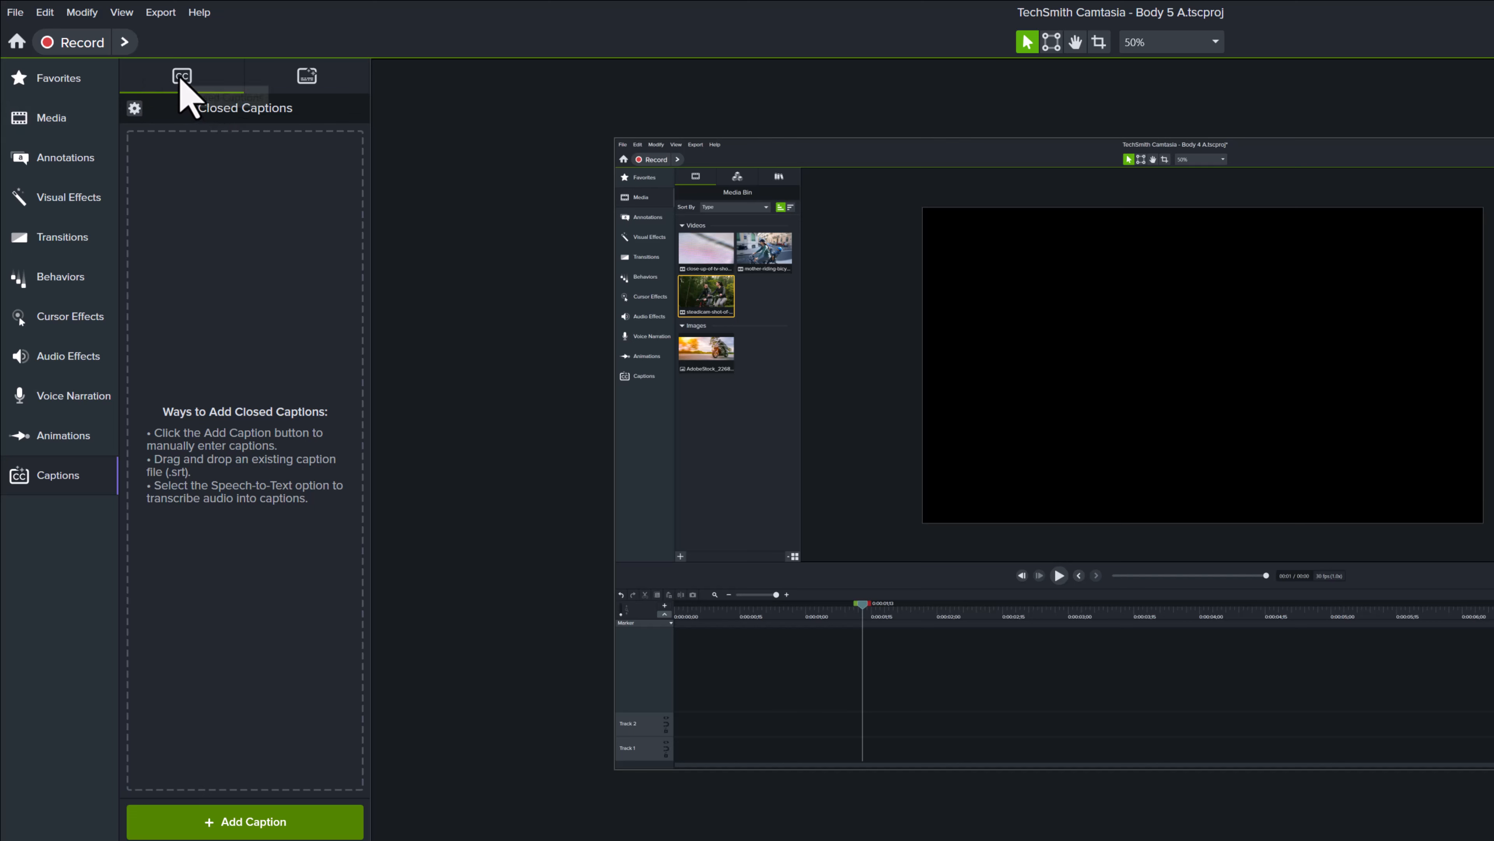
left_click(134, 107)
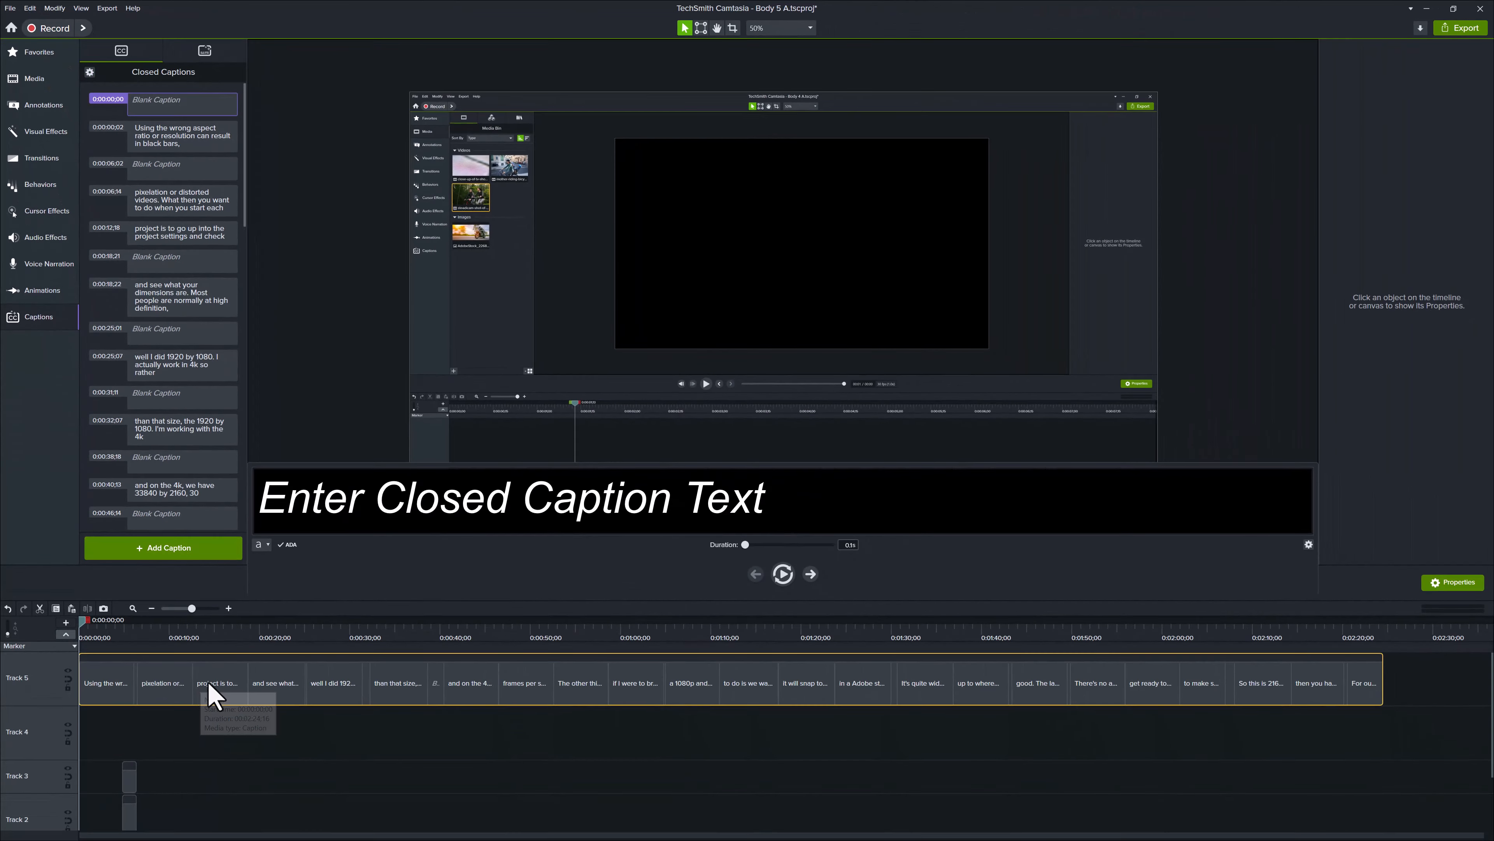
Step: Review the generated captions, opening the entries at 0:00:00;02 and 0:00:18;22 and reading through the rest of the list
left_click(183, 137)
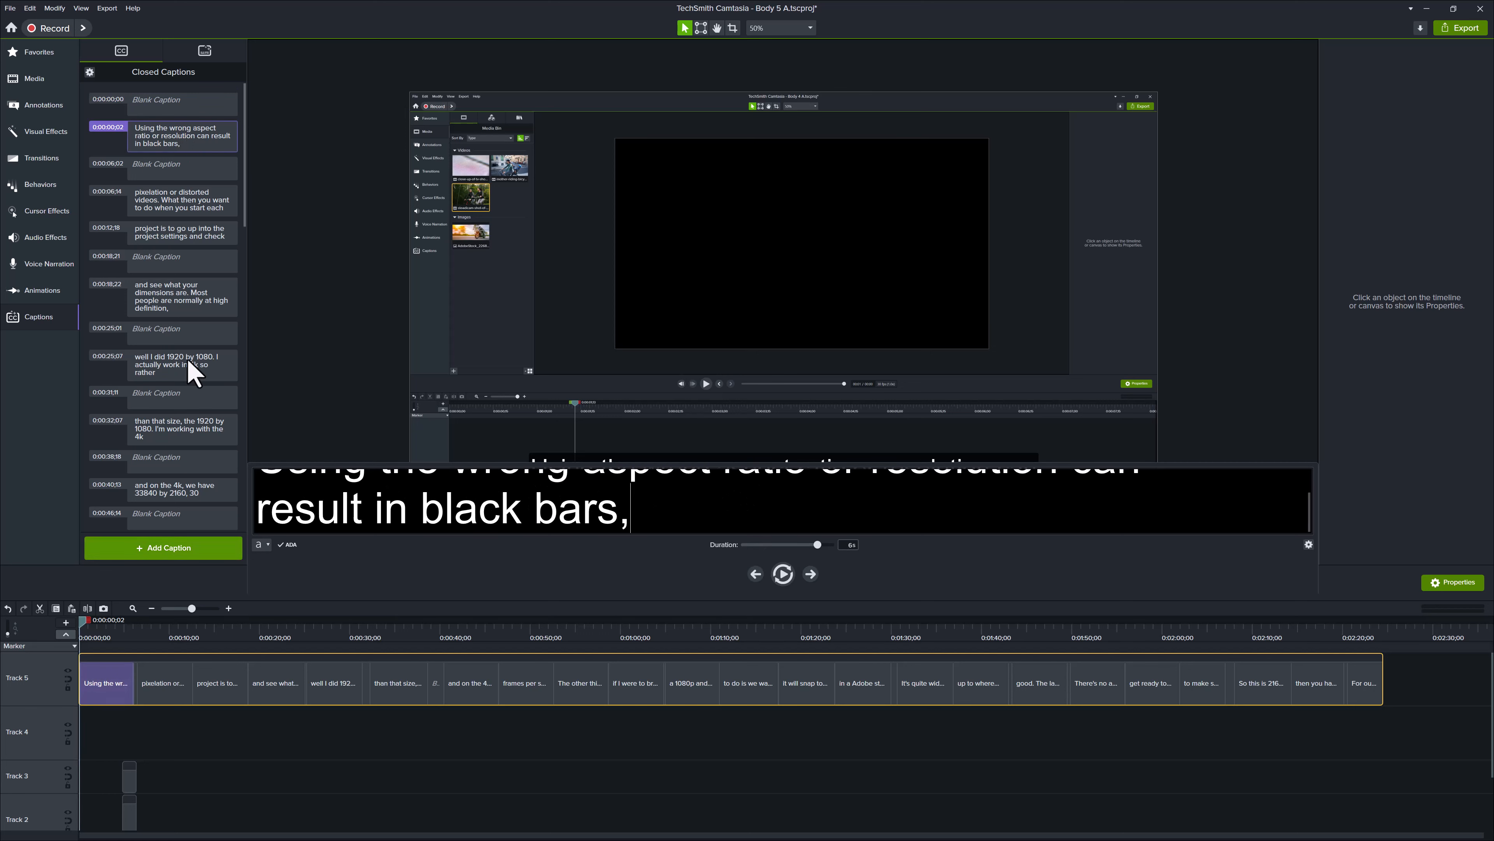
left_click(180, 304)
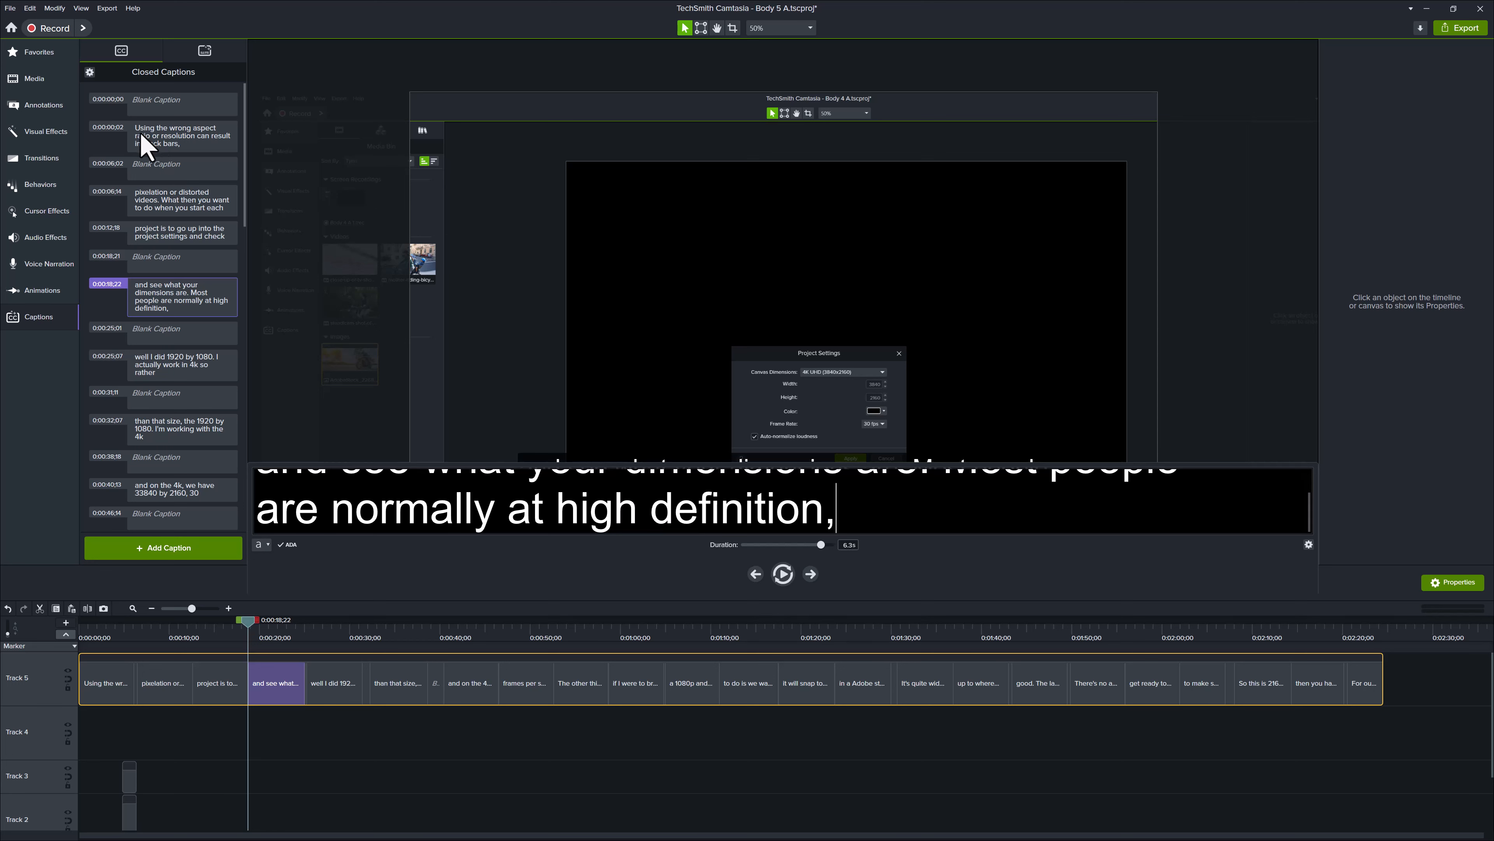
scroll(203, 406, "down", 10)
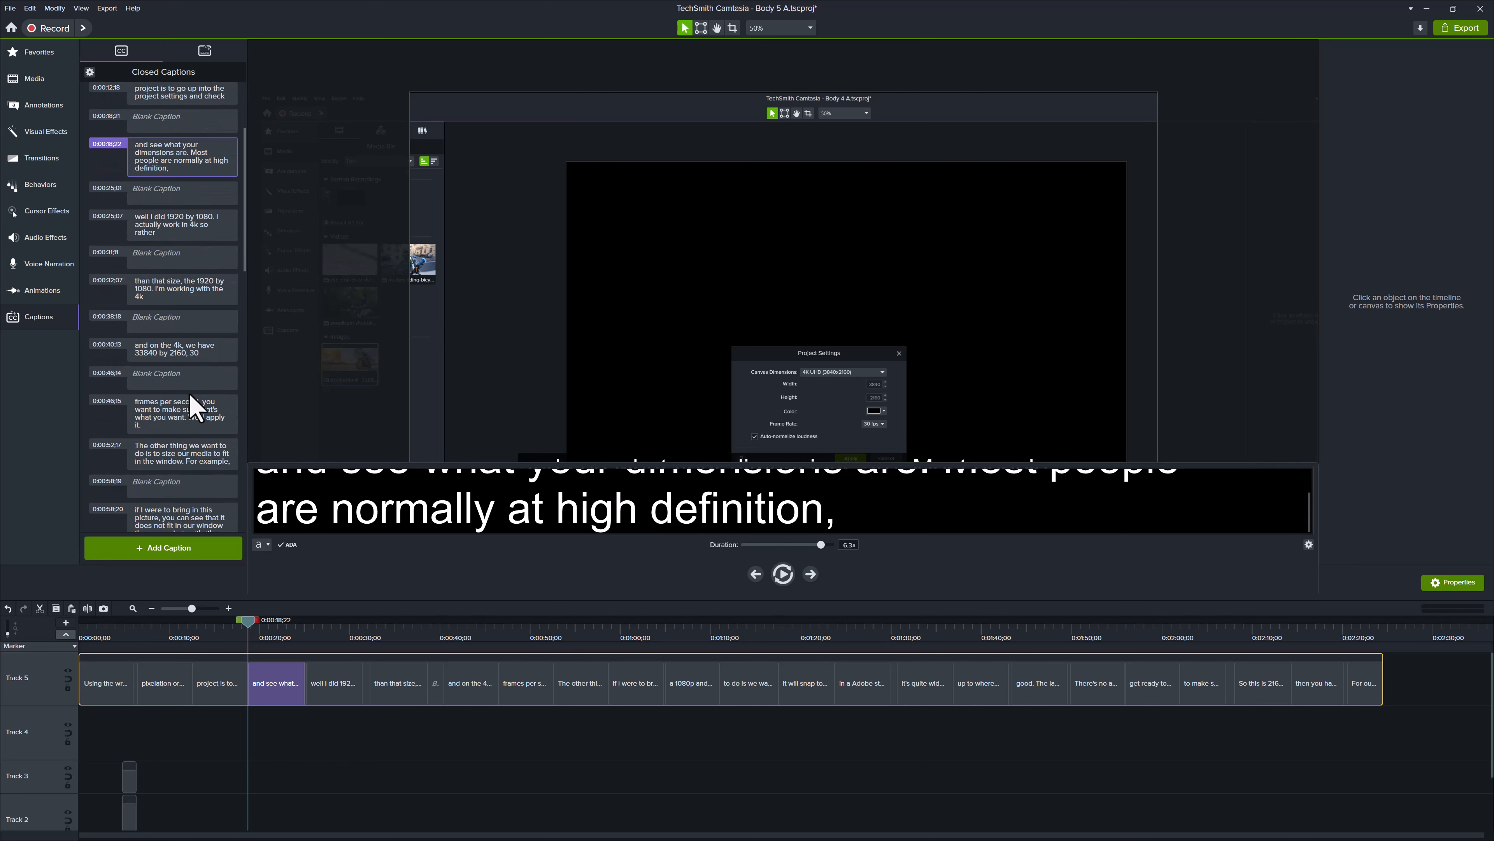
scroll(201, 398, "down", 10)
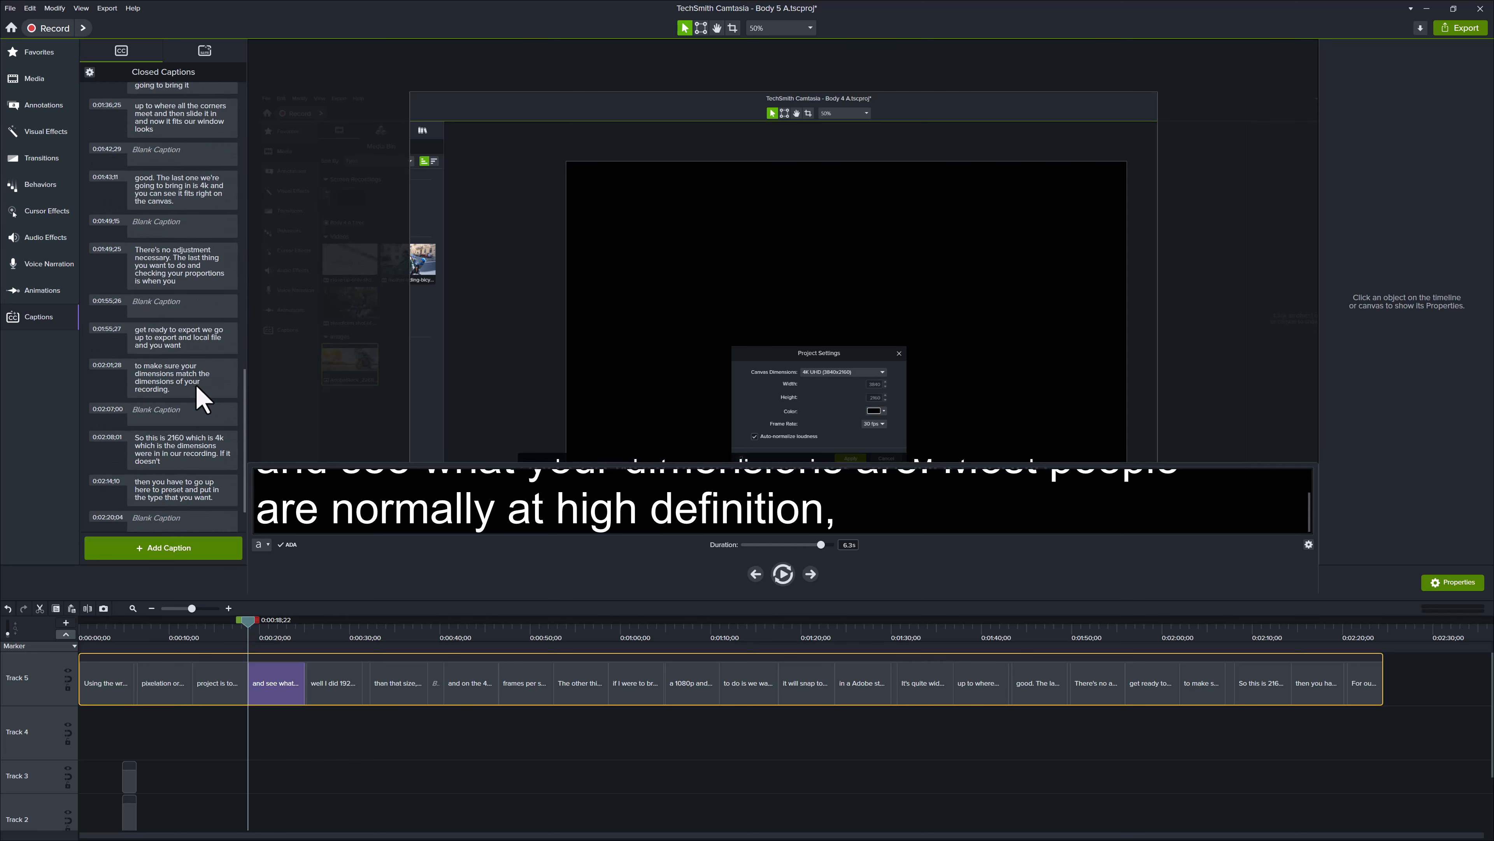
scroll(203, 401, "up", 15)
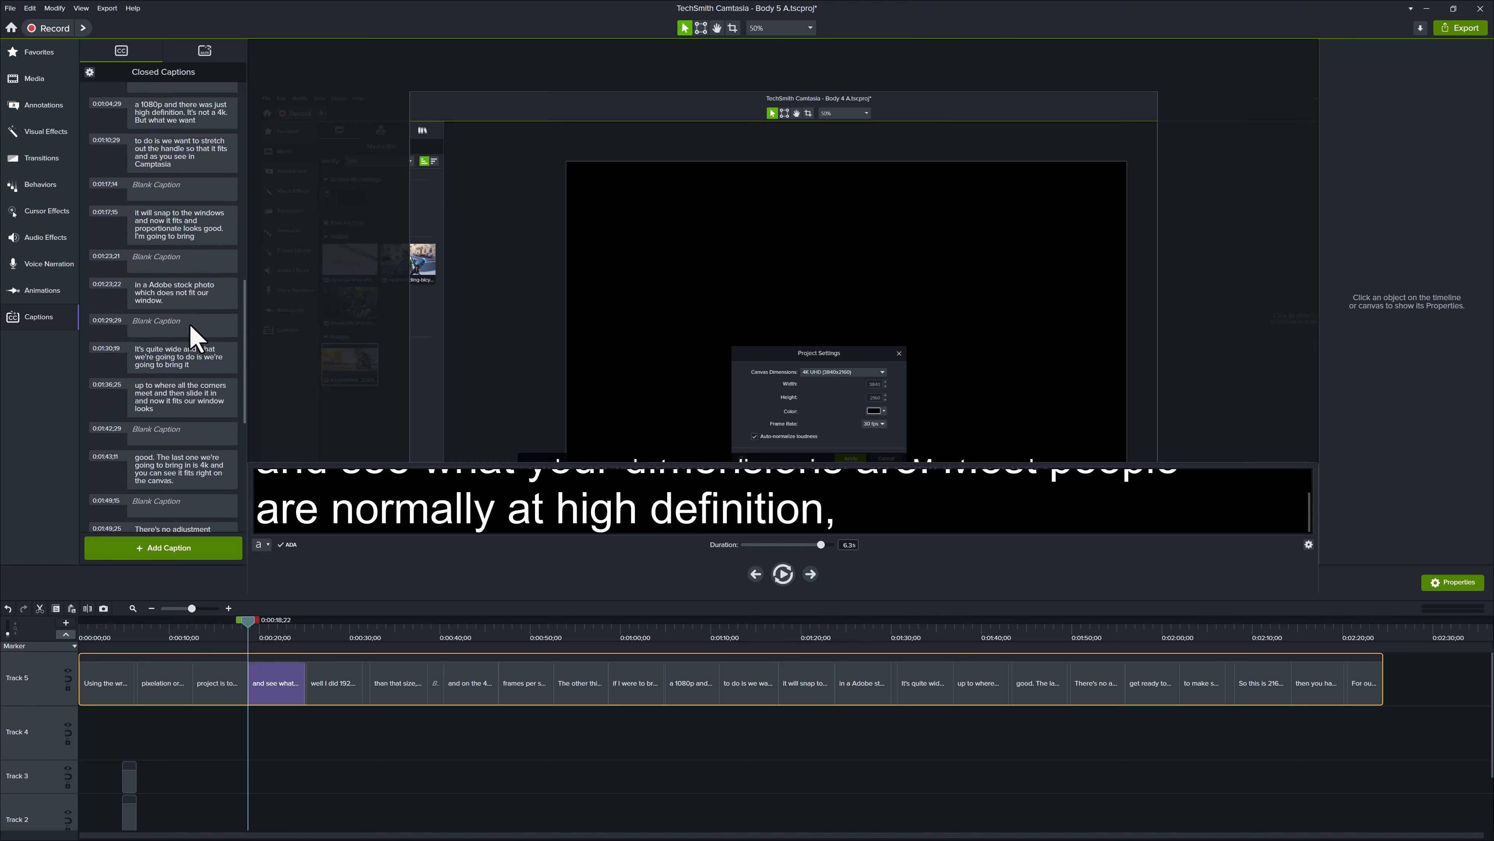
scroll(183, 332, "up", 3)
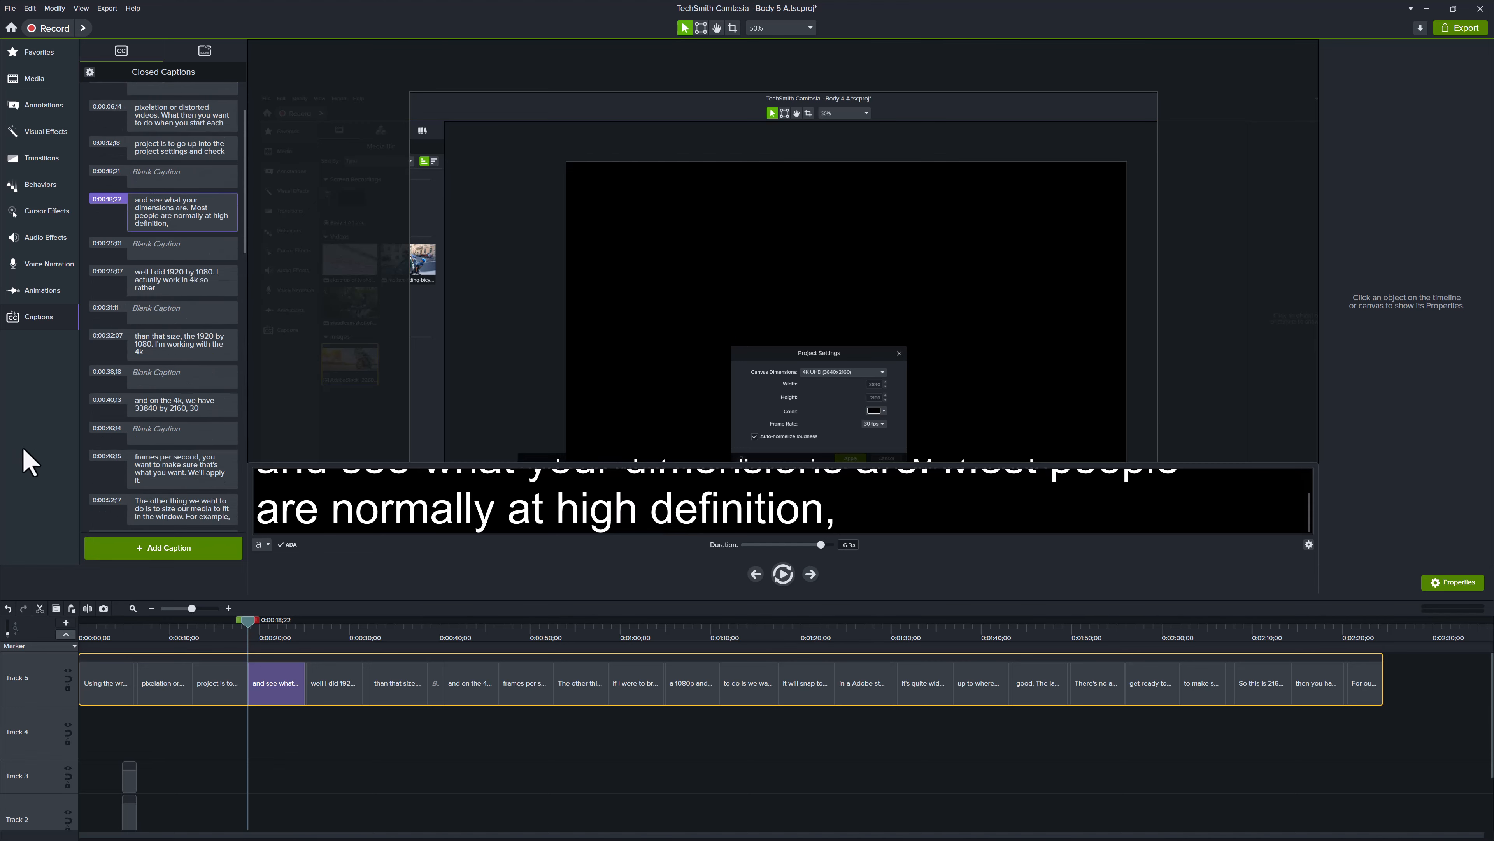
scroll(179, 331, "up", 2)
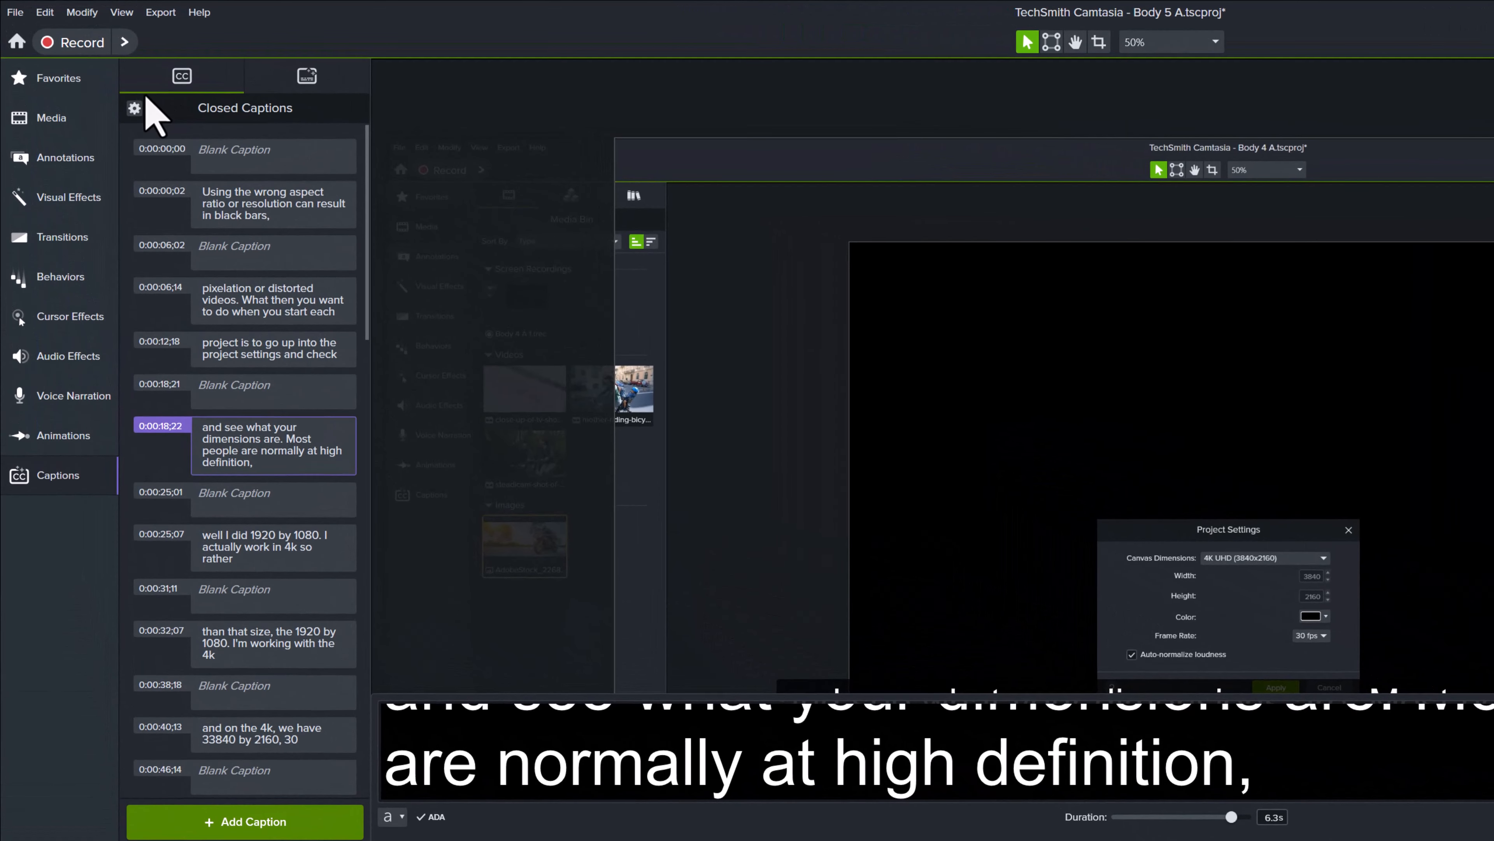
Step: Open the caption export dialog to view the SubRip (.srt) save options, and close it without saving
left_click(134, 108)
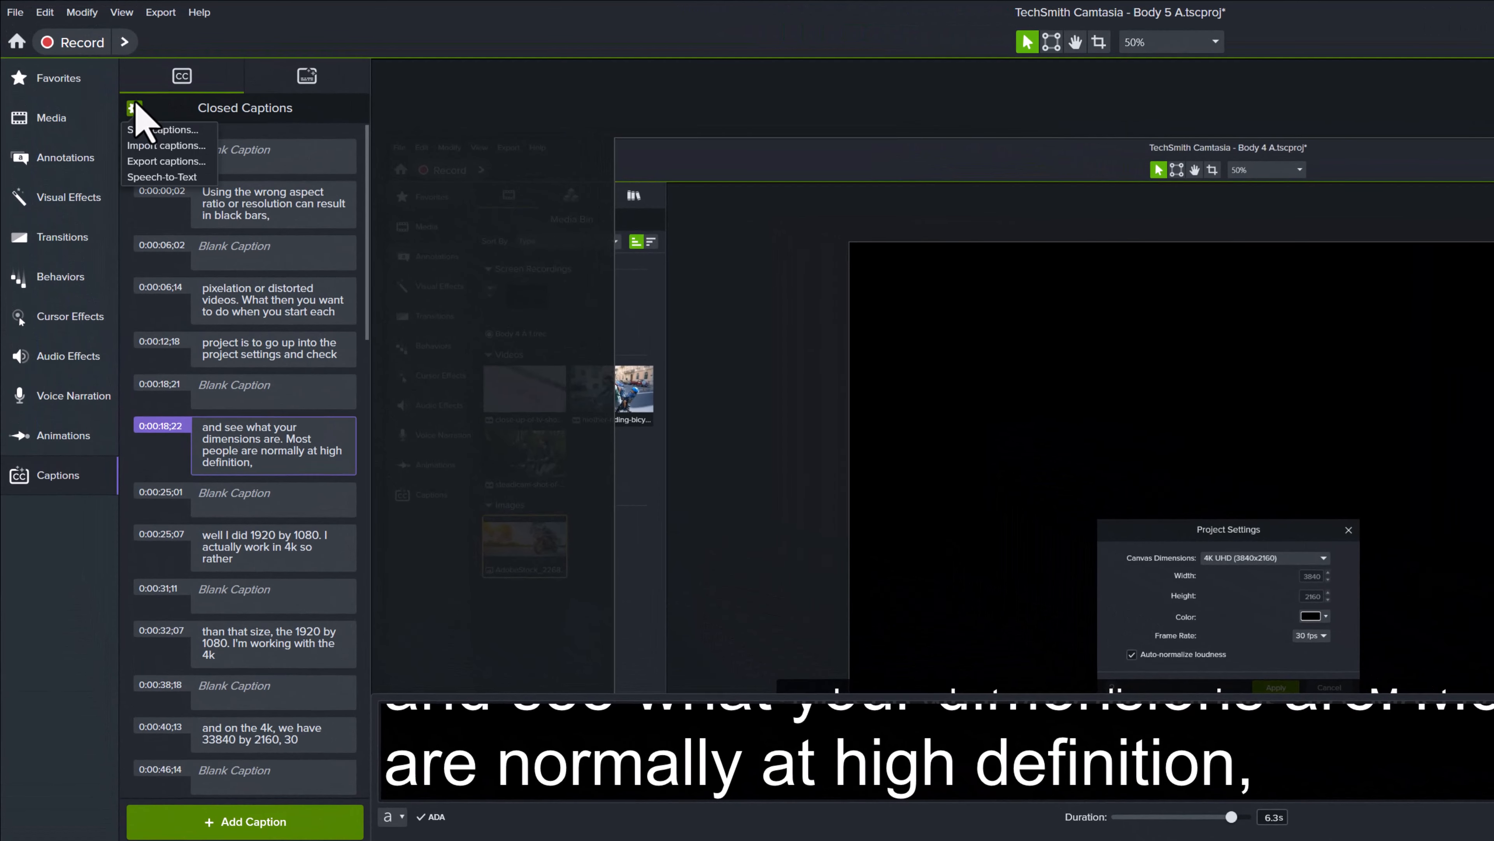
left_click(140, 166)
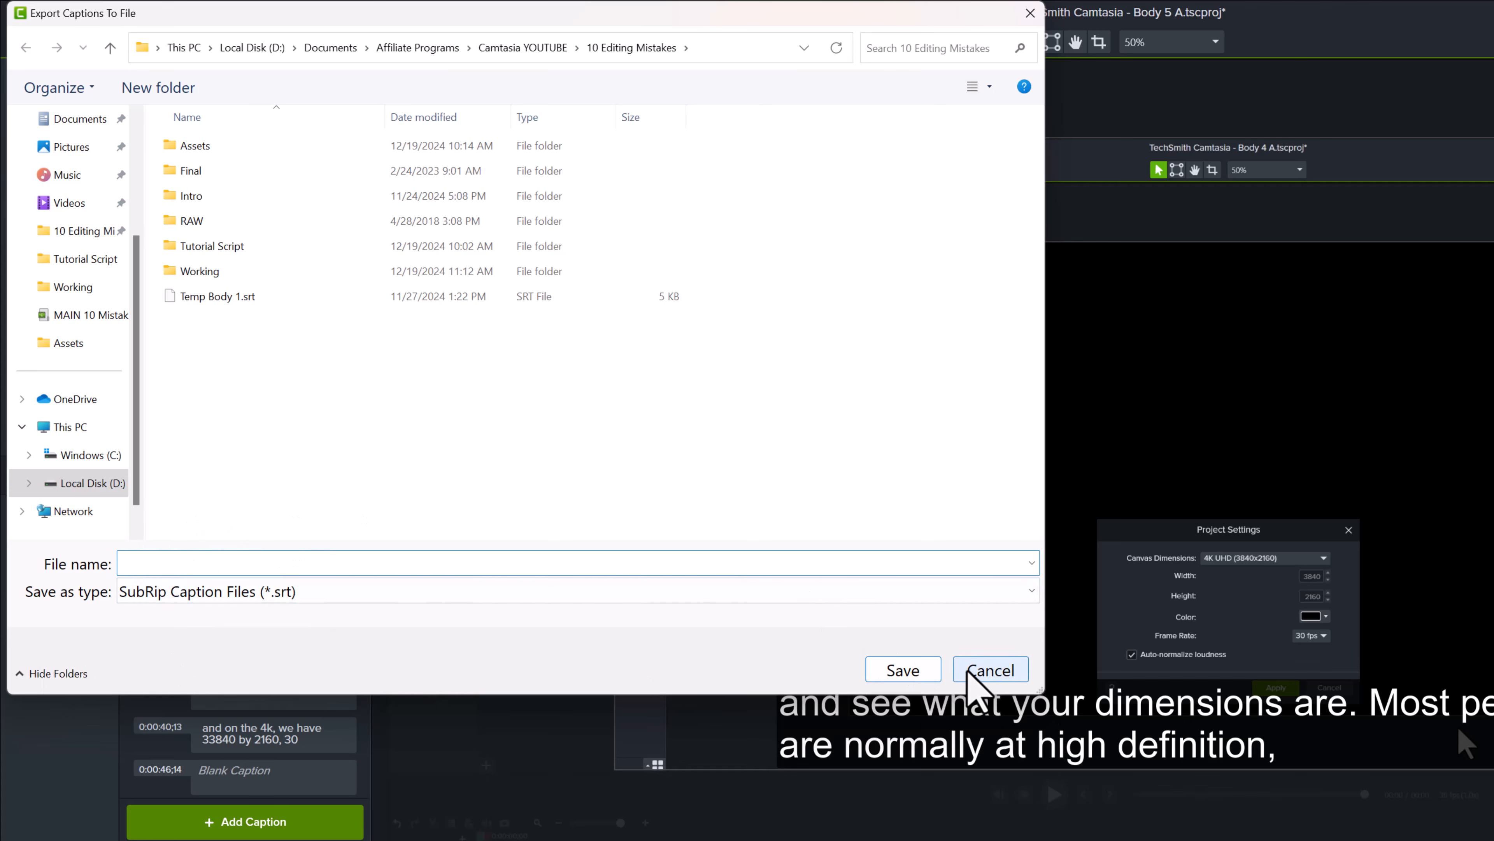
left_click(990, 670)
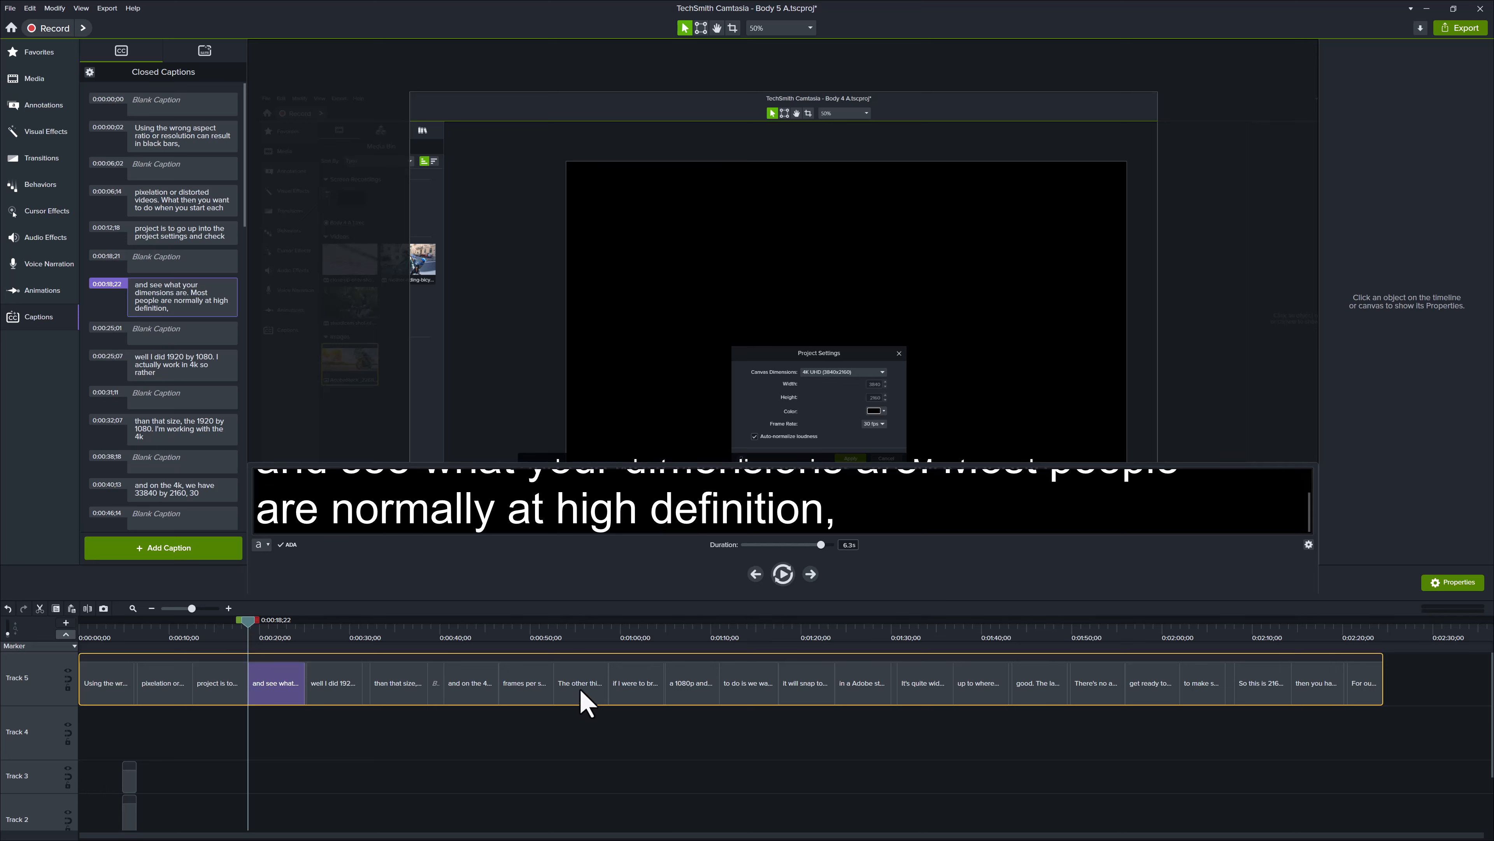
Step: Delete the whole generated closed caption clip from Track 5
key("Delete")
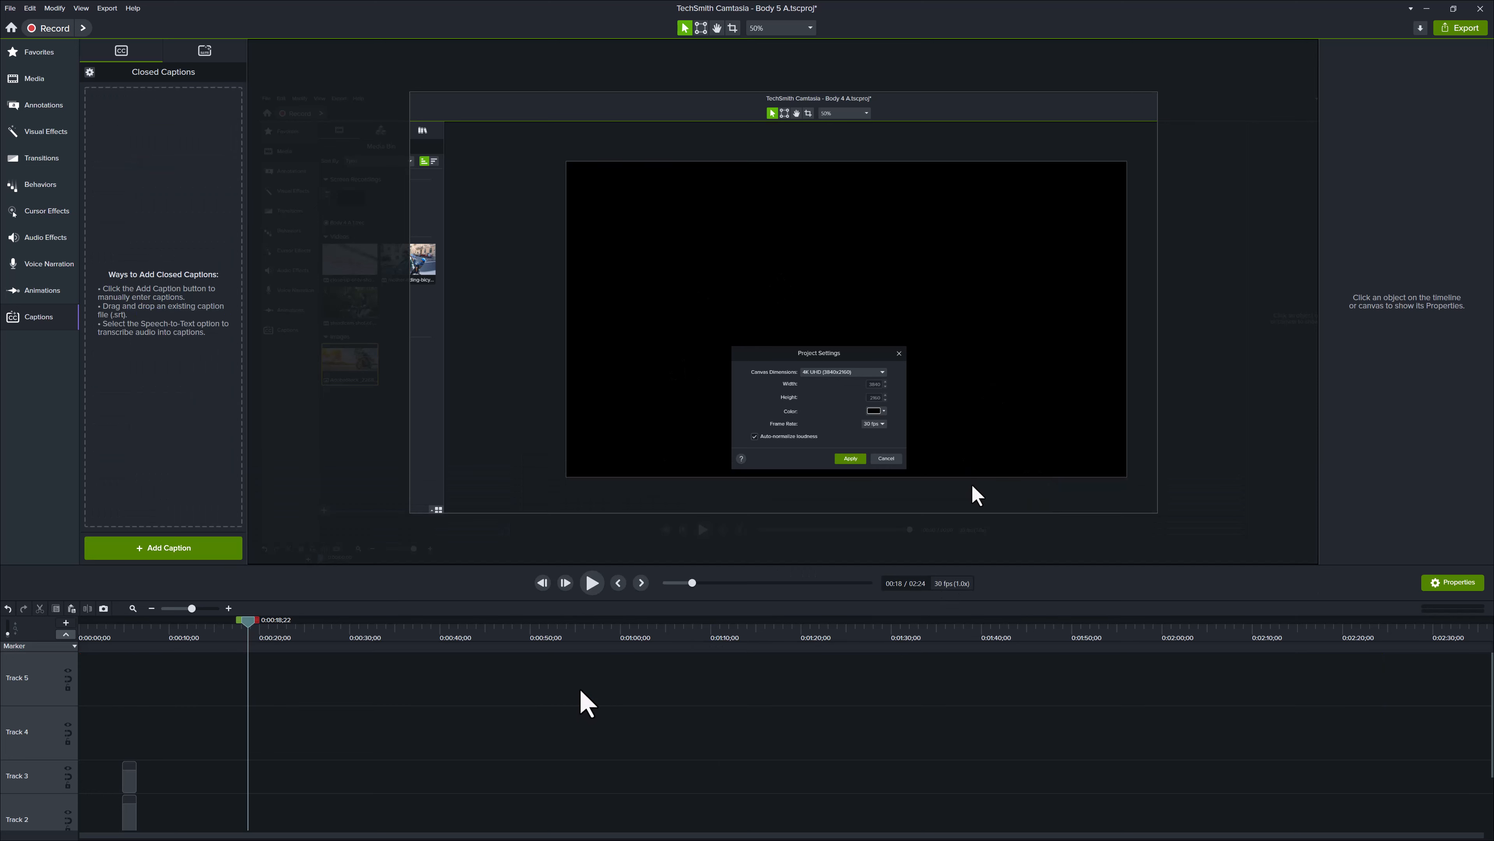